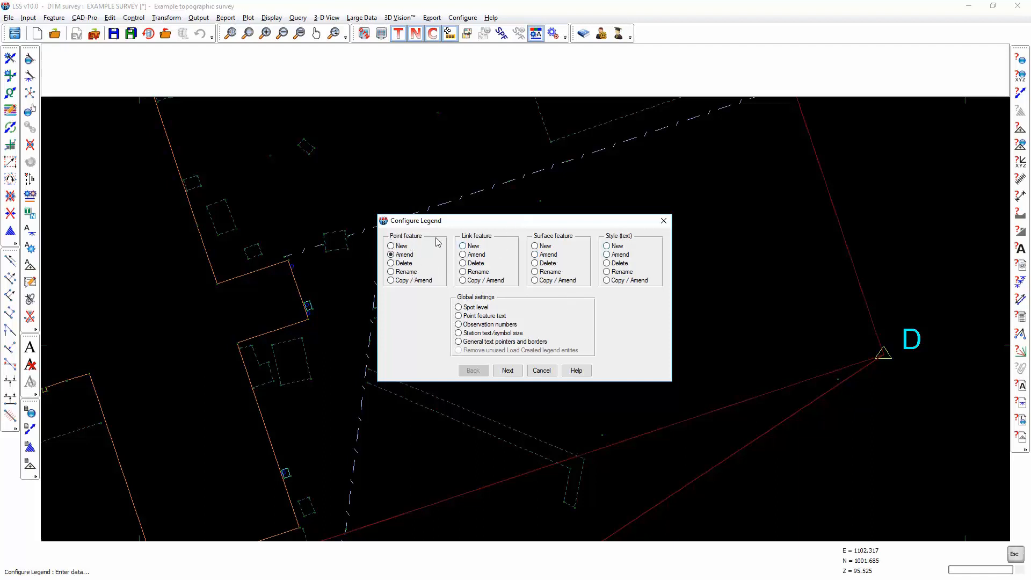
Start a new point feature in the legend with the code PZZZ.
left_click(402, 247)
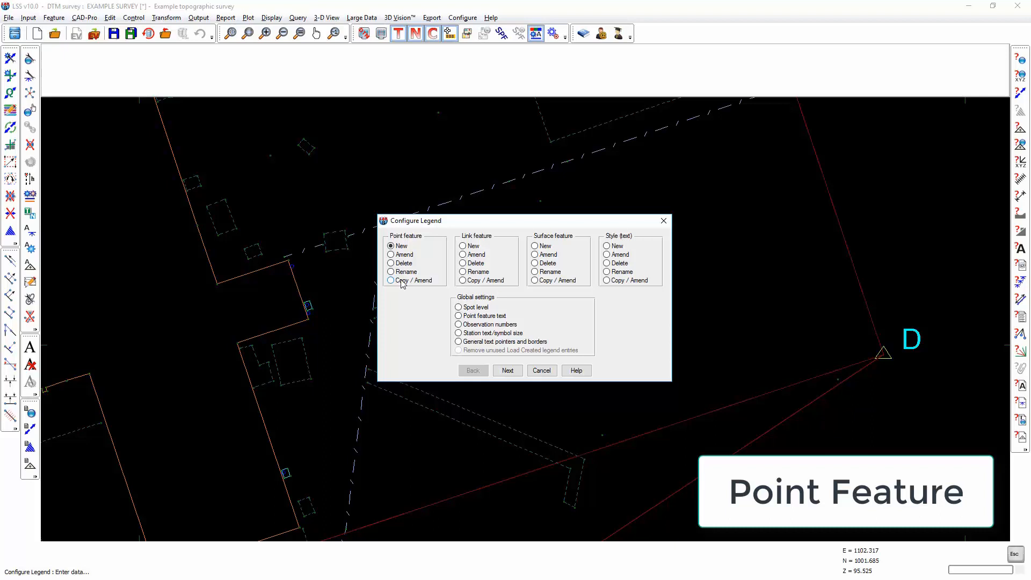
left_click(508, 371)
left_click(517, 298)
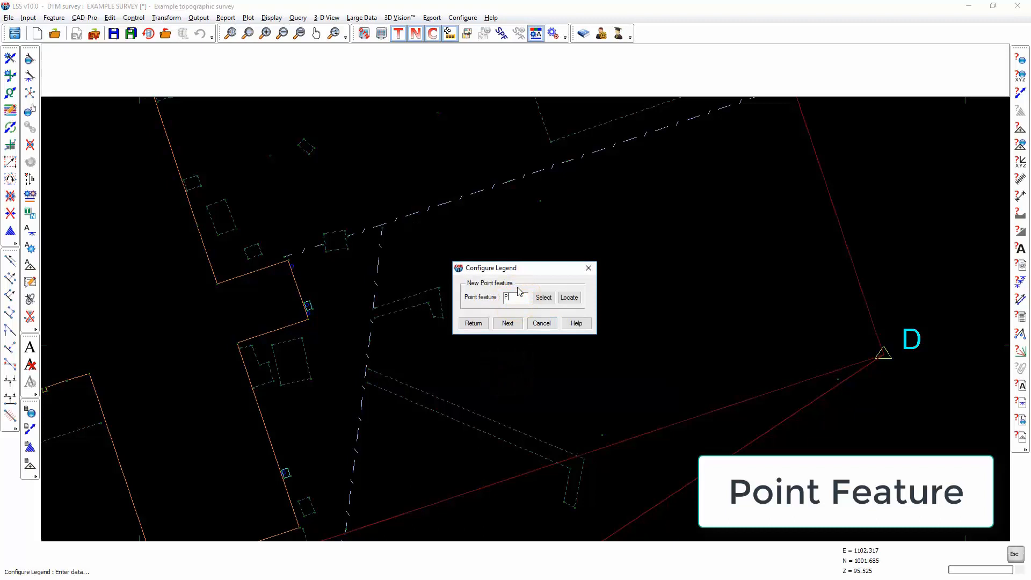
type("PZZZ")
double_click(512, 298)
left_click_drag(507, 297, 524, 297)
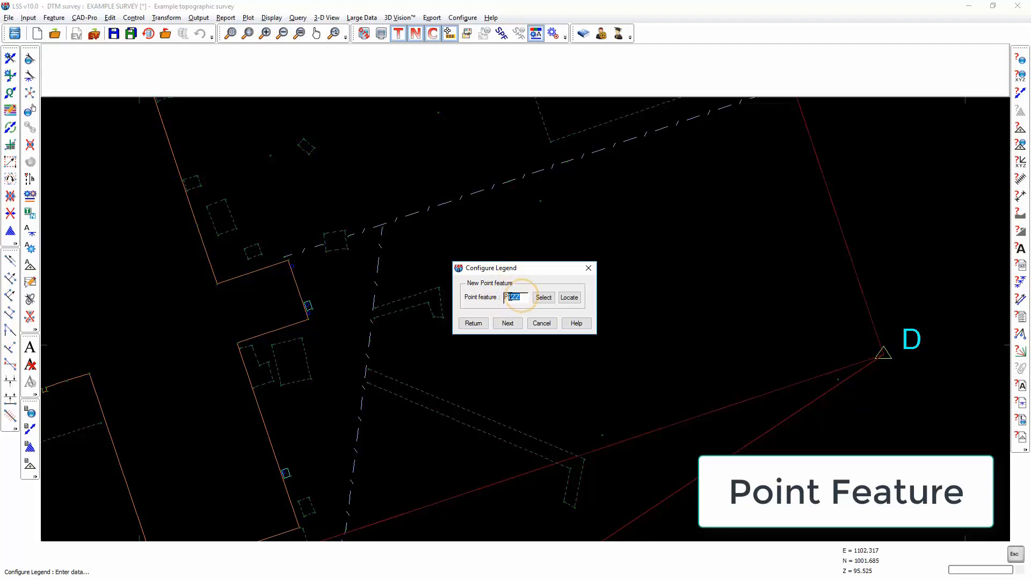
left_click(512, 325)
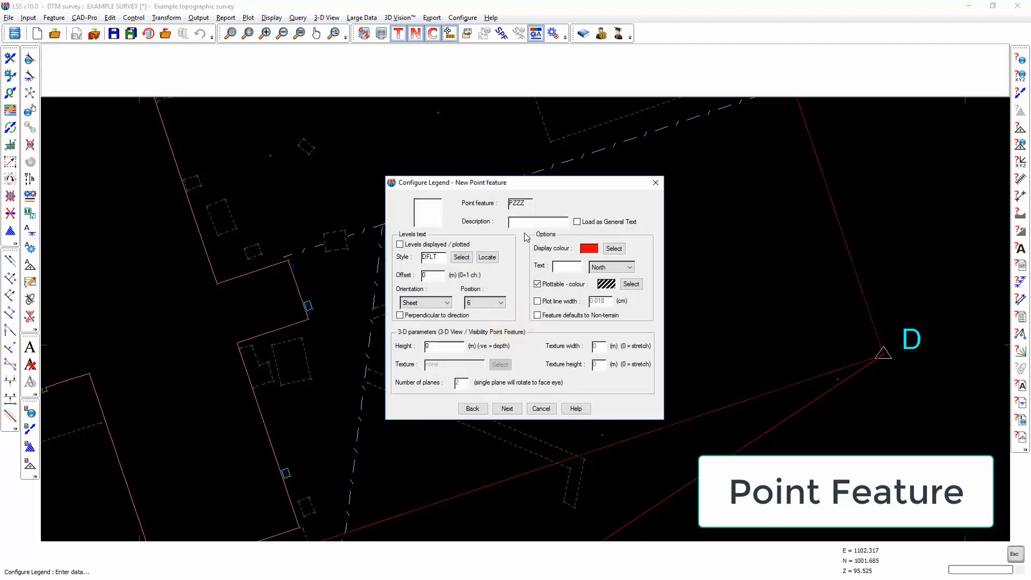
Give the PZZZ feature the description "New code" and a green display colour.
left_click(525, 221)
type("New code")
left_click(613, 249)
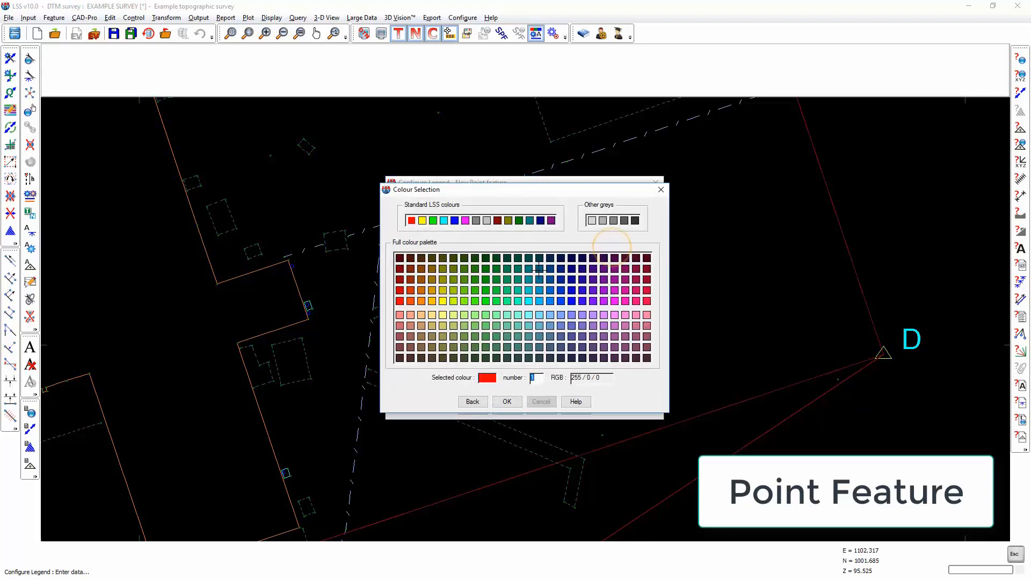
left_click(486, 290)
left_click(508, 402)
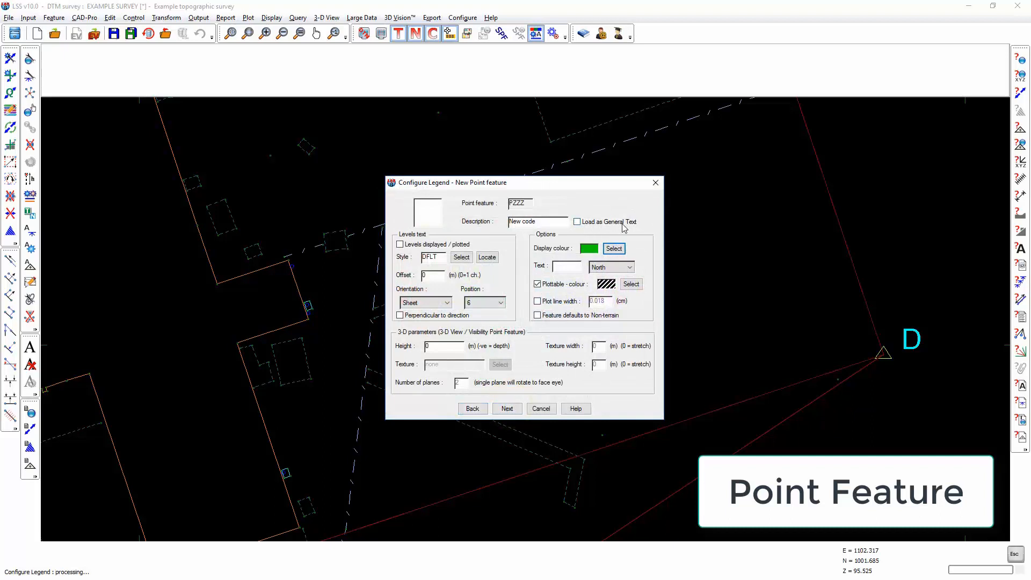
Enable displayed and plotted levels for the feature, using the DFLT style and text position 6.
left_click_drag(543, 222, 509, 222)
left_click(577, 222)
left_click(578, 222)
left_click(400, 245)
left_click(461, 257)
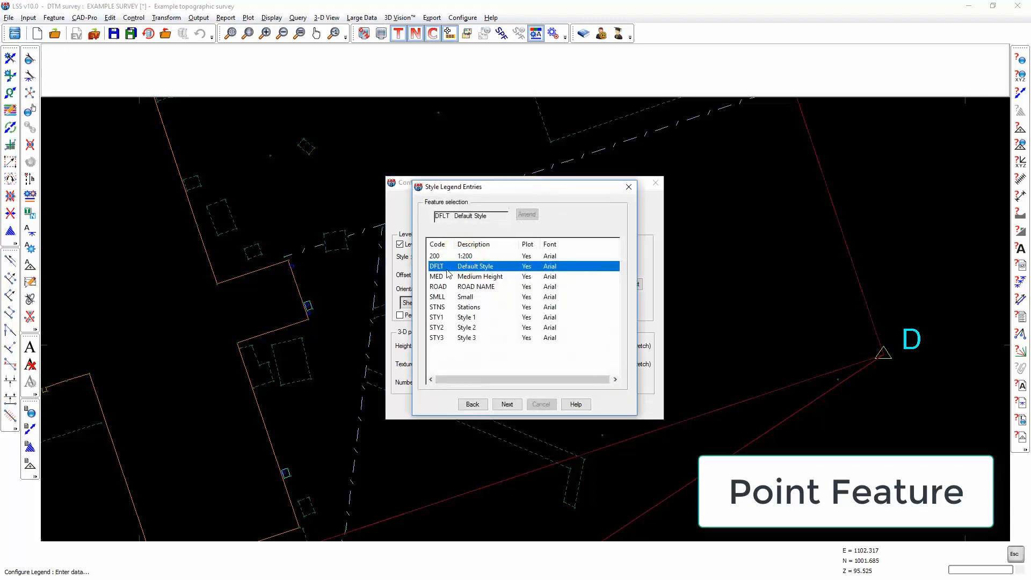
double_click(468, 276)
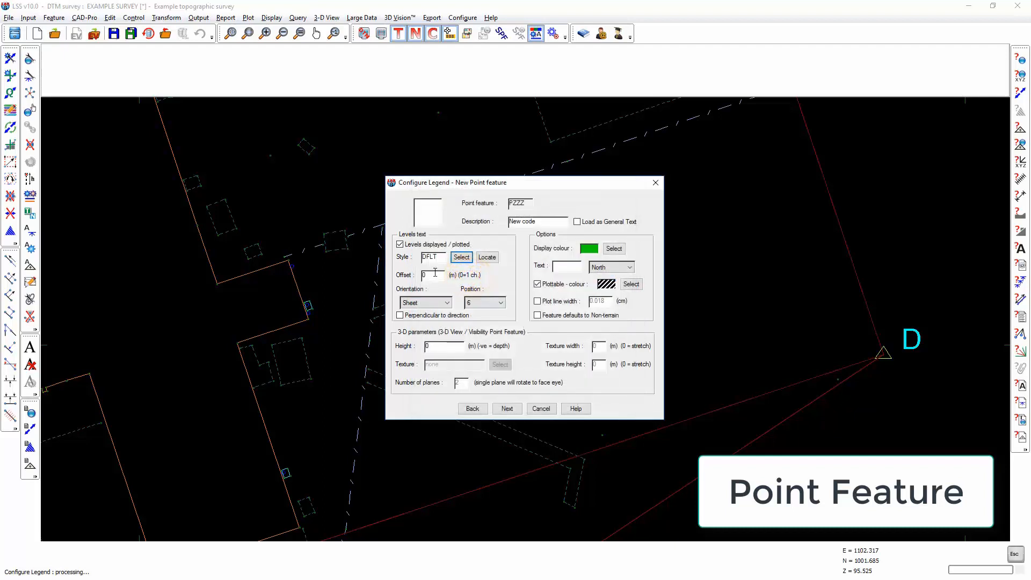
left_click(433, 275)
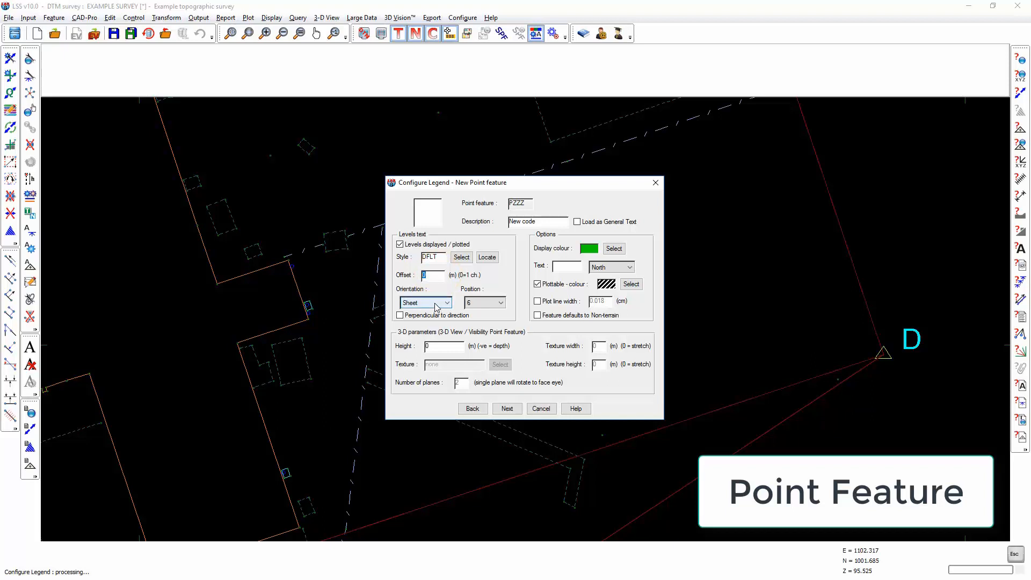
left_click(480, 305)
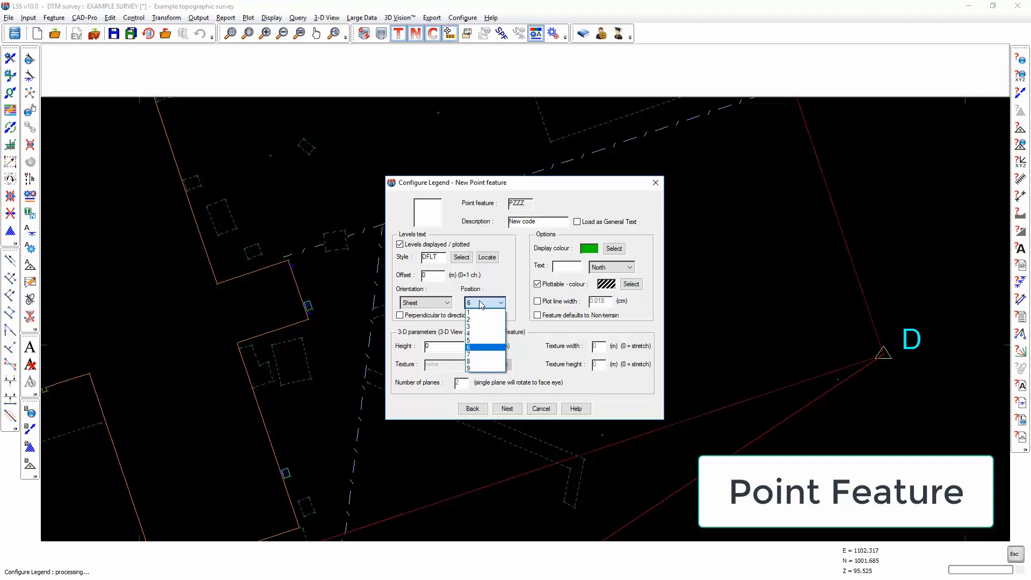
left_click(476, 349)
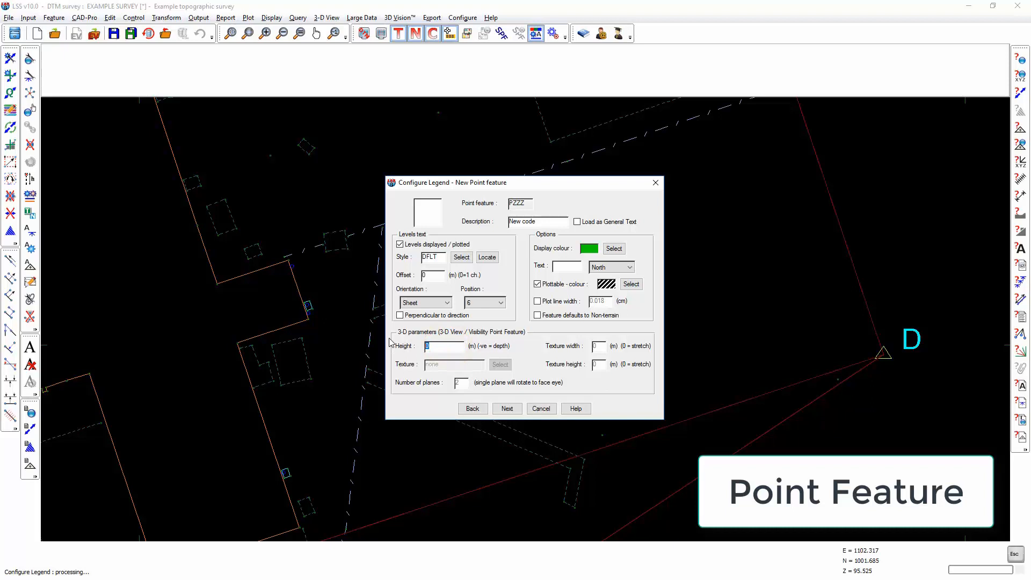
Set the feature's 3-D height to 5 m with the P_TREE28 texture on 1 plane, and proceed to its symbol design.
type("5")
left_click(501, 364)
left_click_drag(523, 267, 522, 285)
left_click(485, 284)
left_click(507, 357)
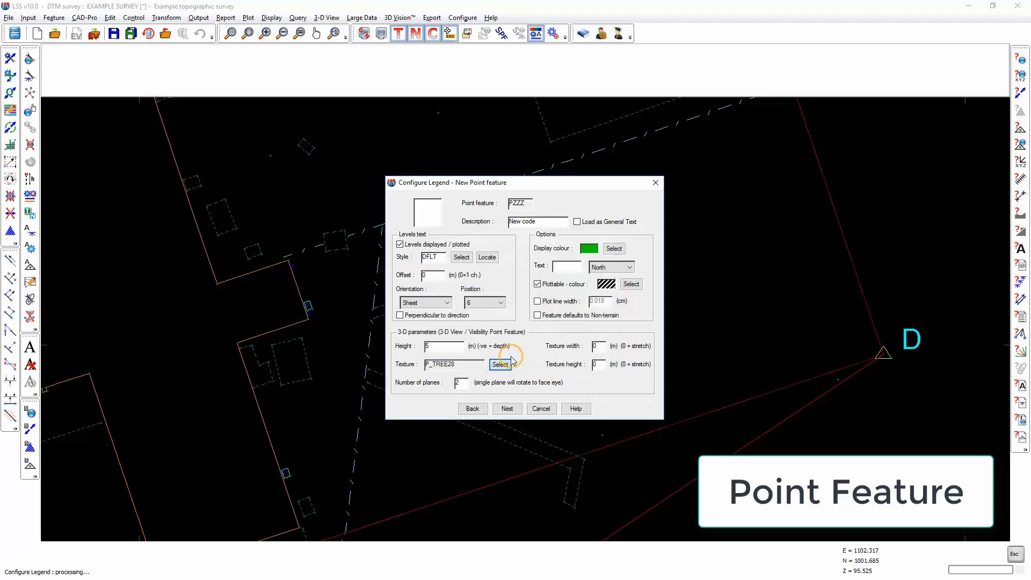
double_click(461, 382)
type("1")
left_click(506, 408)
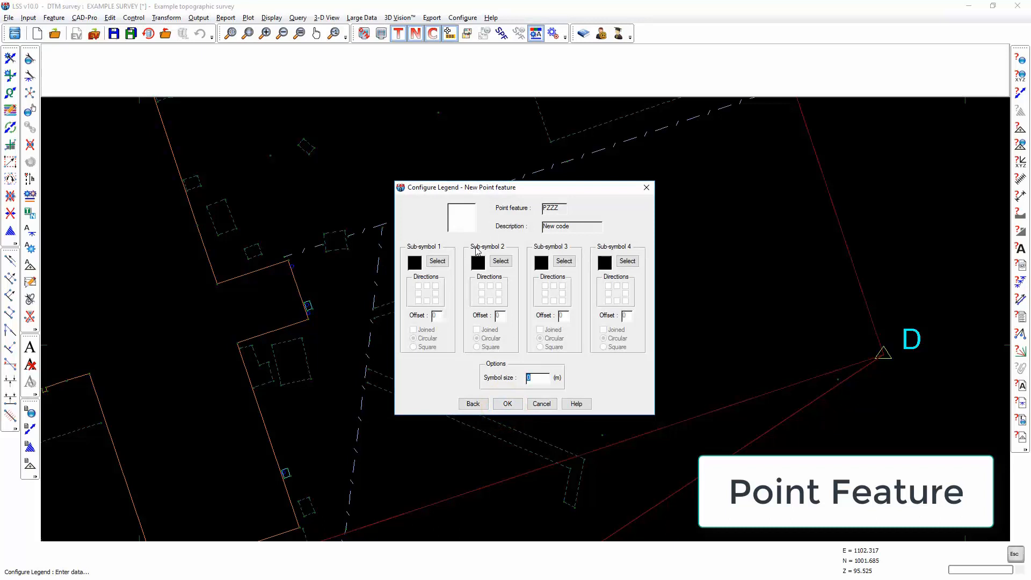
Assign circle symbol number 111 to sub-symbol 1 in the north direction only.
left_click(437, 262)
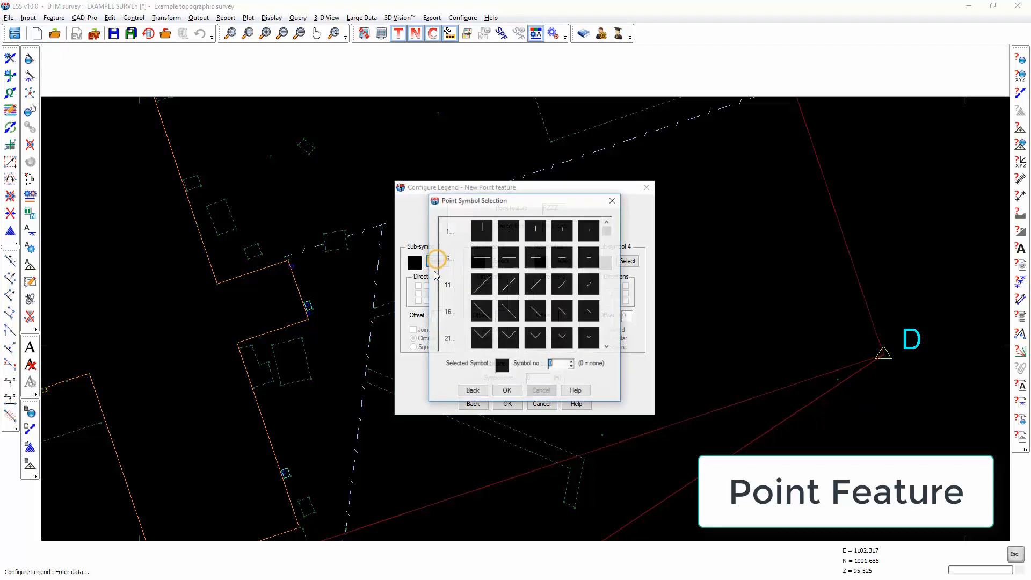
left_click_drag(610, 233, 609, 253)
left_click(480, 284)
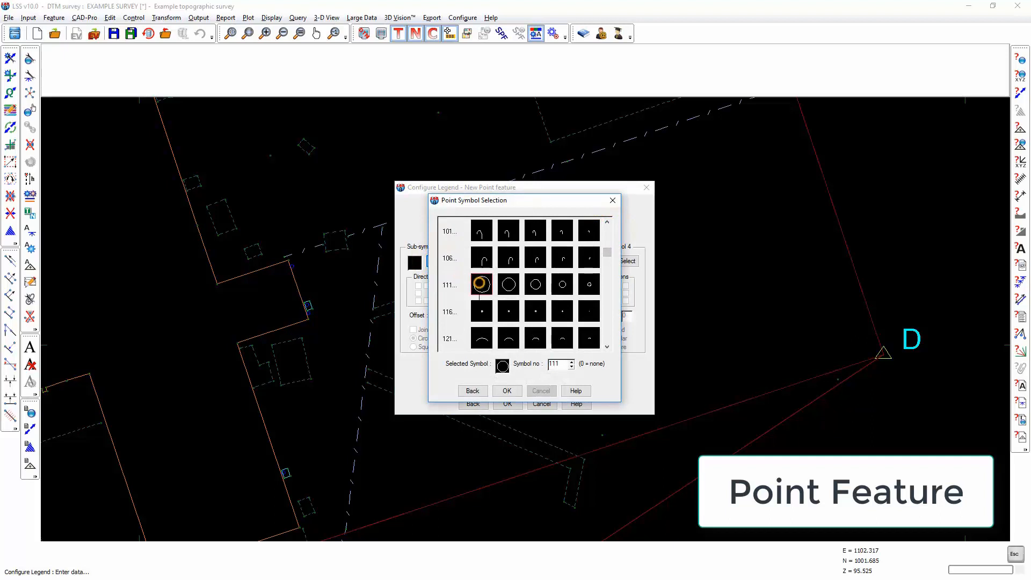
left_click(507, 391)
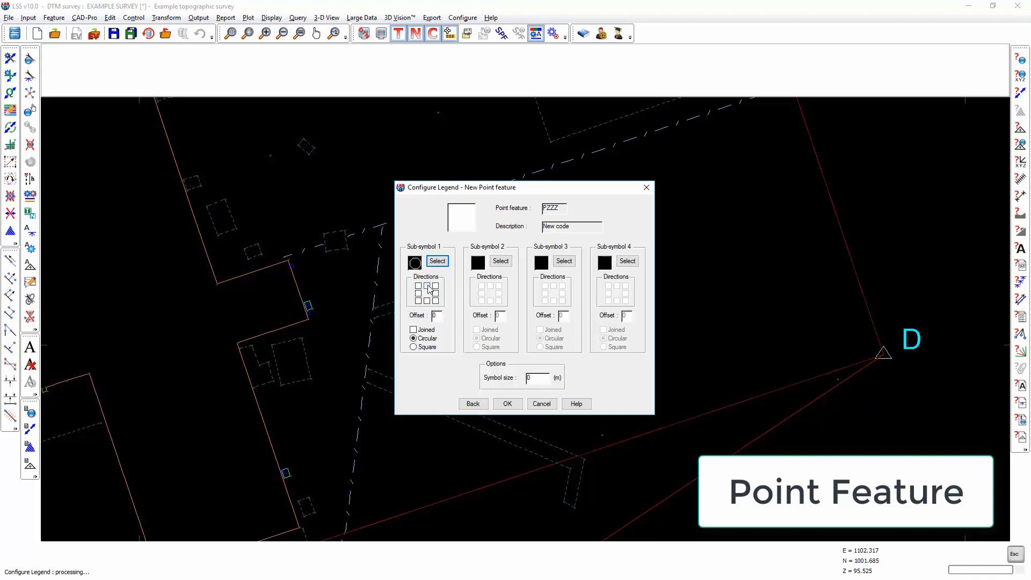
left_click(428, 286)
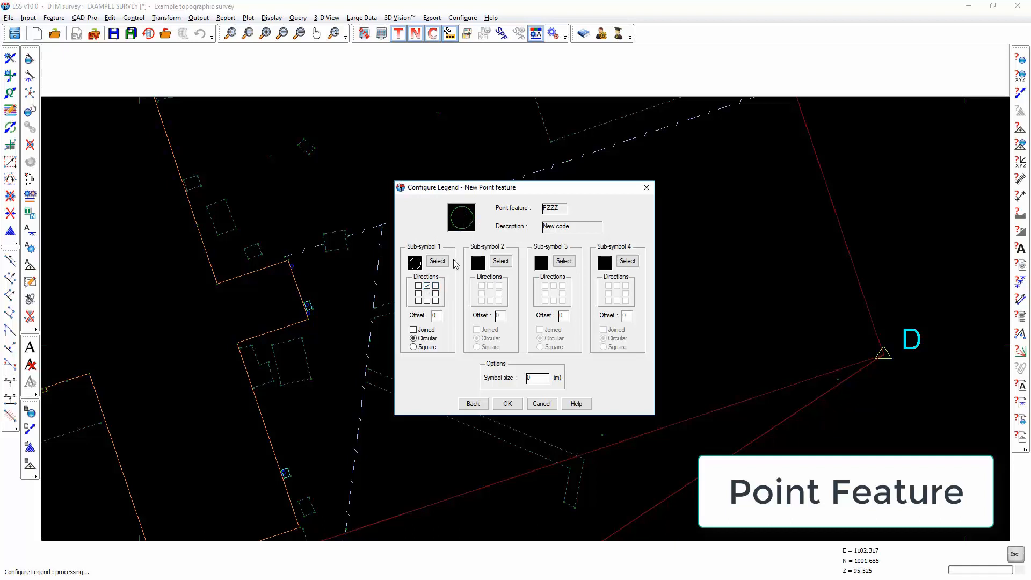
Try an offset of 5 on sub-symbol 1 with the circle repeated in all eight directions.
double_click(440, 315)
type("5")
left_click(436, 286)
left_click(436, 302)
left_click(435, 293)
left_click(427, 300)
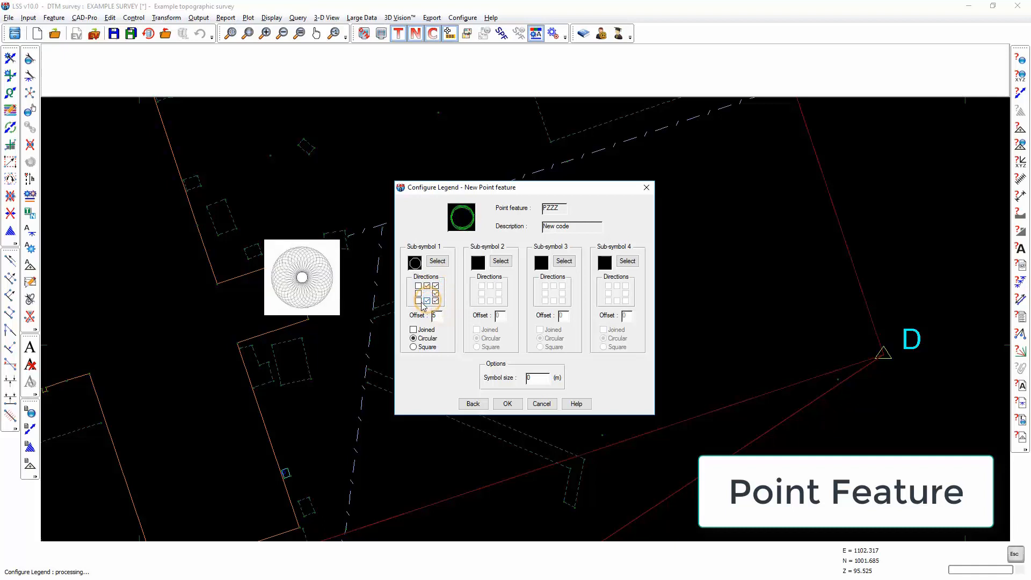
left_click(418, 300)
left_click(419, 287)
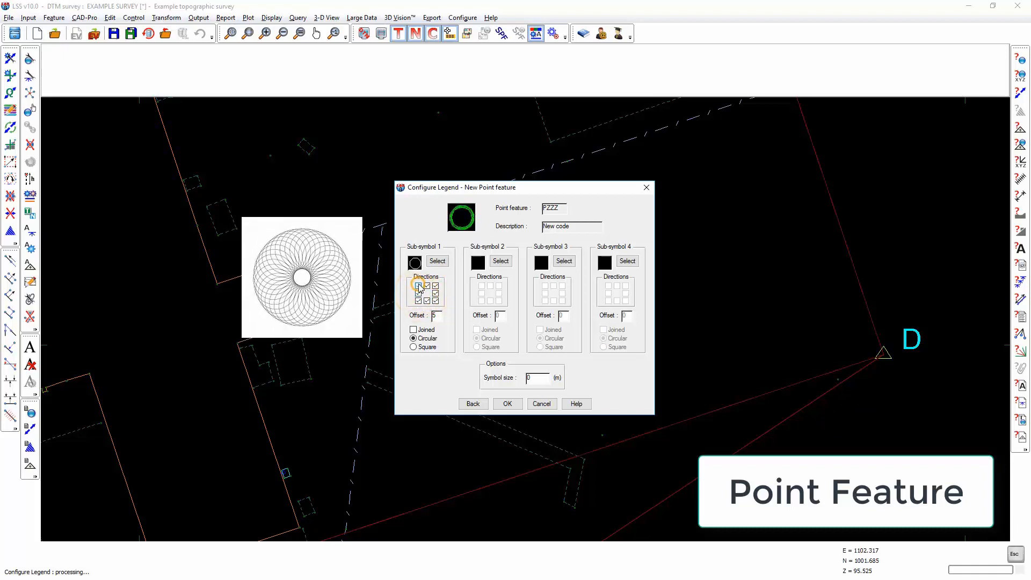
type("5")
Reset sub-symbol 1's offset to 0 and clear every direction except north.
left_click_drag(438, 316, 413, 316)
type("0")
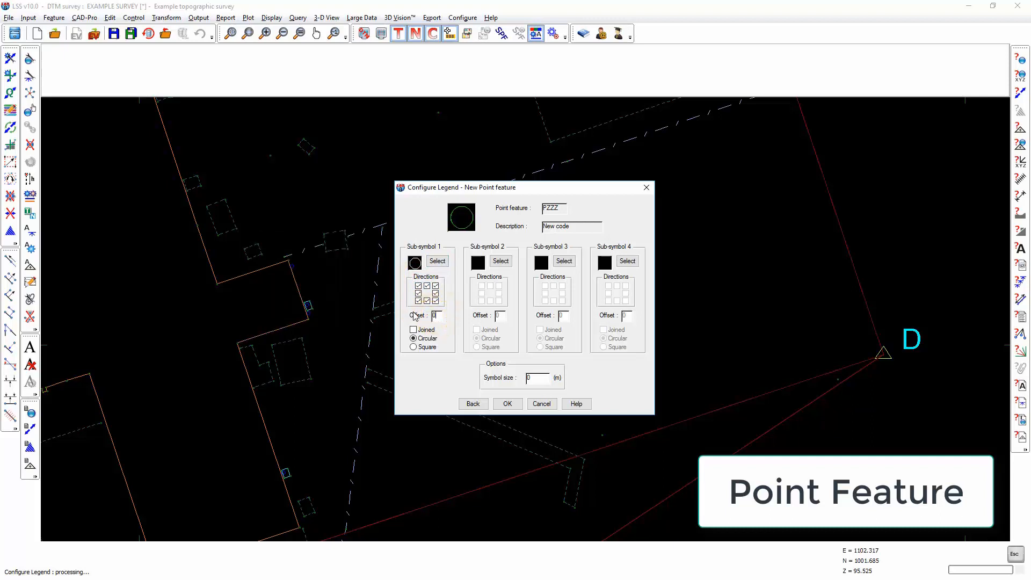
left_click(436, 285)
left_click(436, 293)
left_click(435, 301)
left_click(427, 301)
left_click(418, 300)
left_click(418, 293)
left_click(419, 285)
Assign a small arc symbol to sub-symbol 2 and repeat it in all eight directions.
left_click(500, 261)
left_click(607, 250)
left_click_drag(610, 251, 611, 259)
left_click(508, 311)
left_click(506, 392)
left_click(491, 285)
left_click(499, 286)
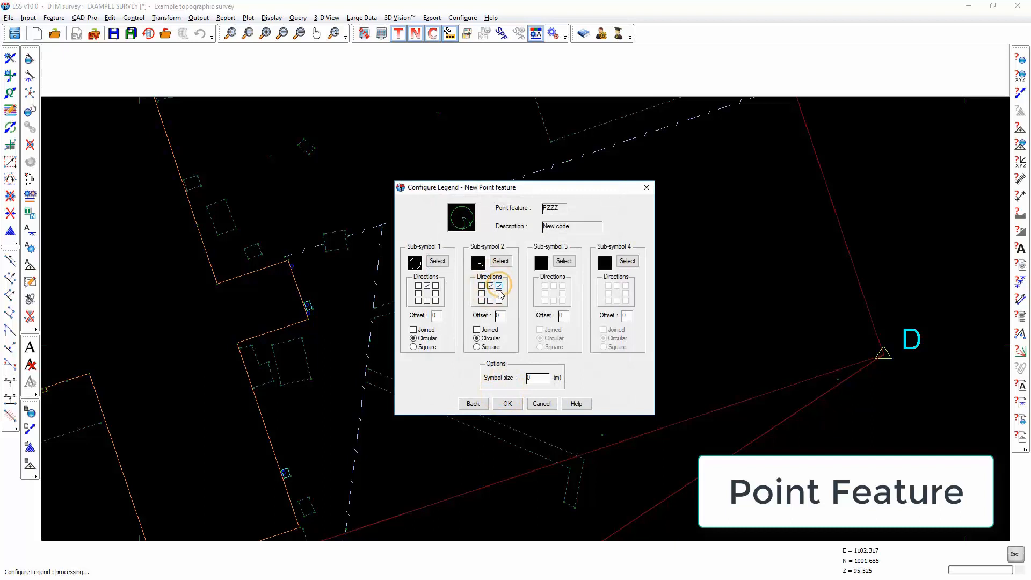
left_click(499, 293)
left_click(499, 301)
left_click(490, 300)
left_click(482, 300)
left_click(482, 293)
left_click(482, 286)
Set sub-symbol 2's offset to 10 with a circular arrangement and joined symbols.
double_click(496, 315)
type("10")
left_click(476, 338)
left_click(478, 347)
left_click(477, 339)
left_click(477, 329)
Finish creating the PZZZ point feature and save the survey.
double_click(540, 379)
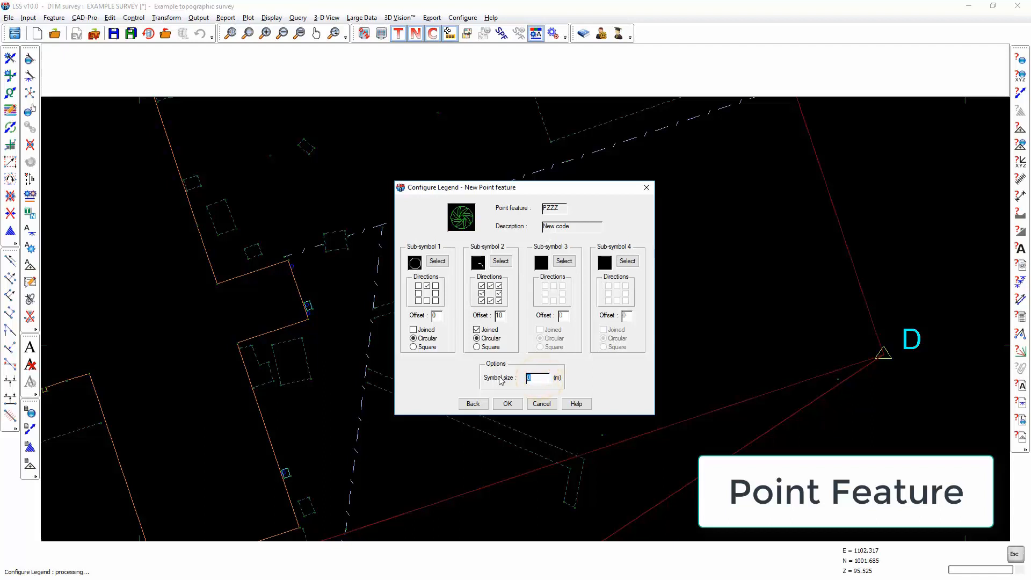
key("Return")
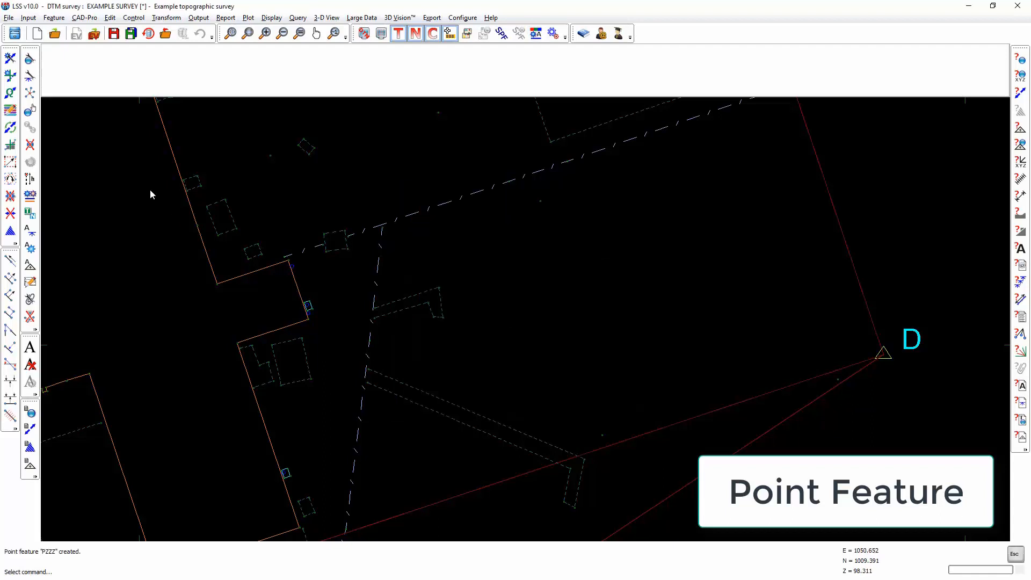
left_click(115, 35)
left_click(504, 357)
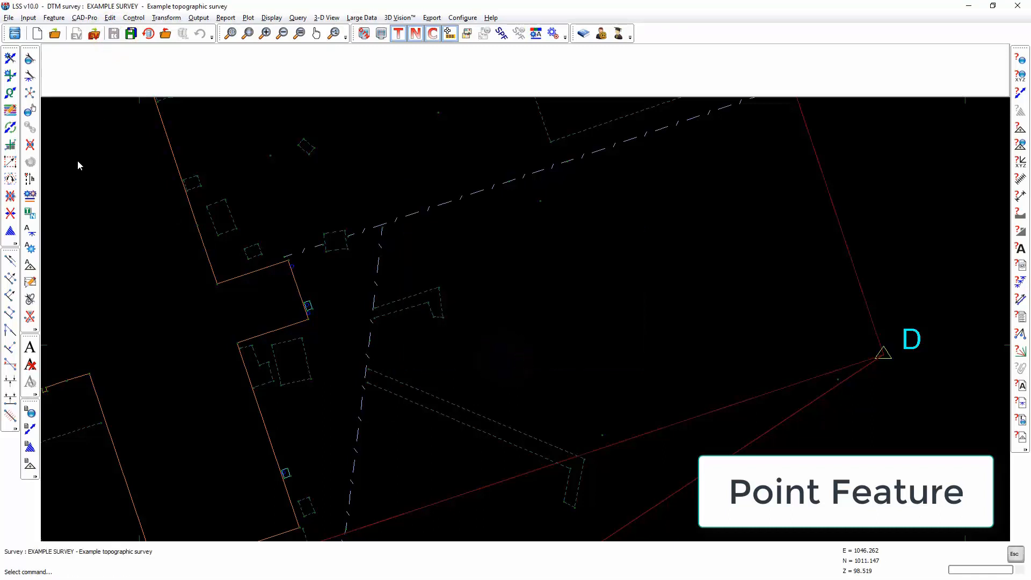
Insert two PZZZ point features, one at about E 1074.550, N 1002.303 and another just west of station D.
left_click(9, 75)
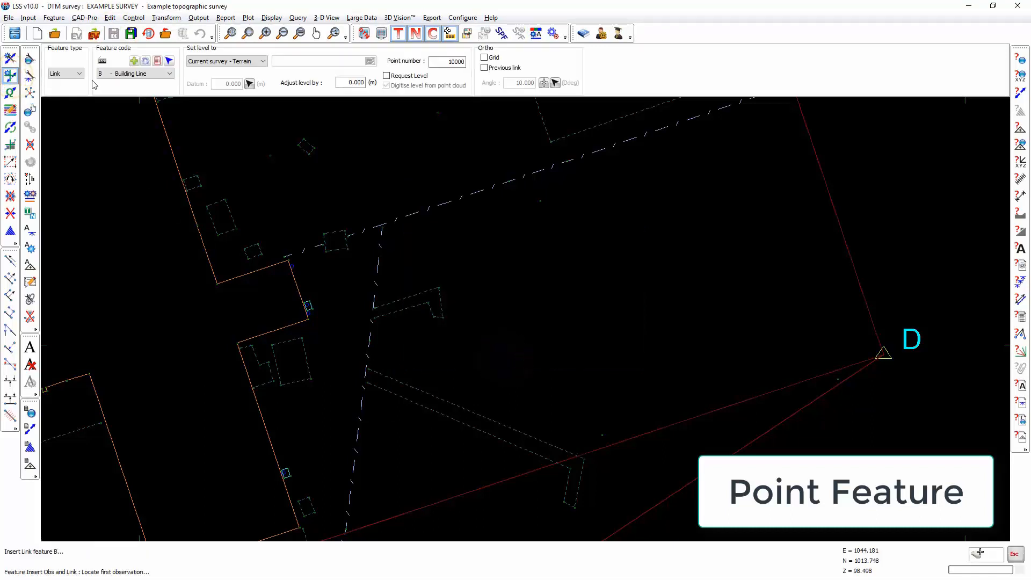
key("p")
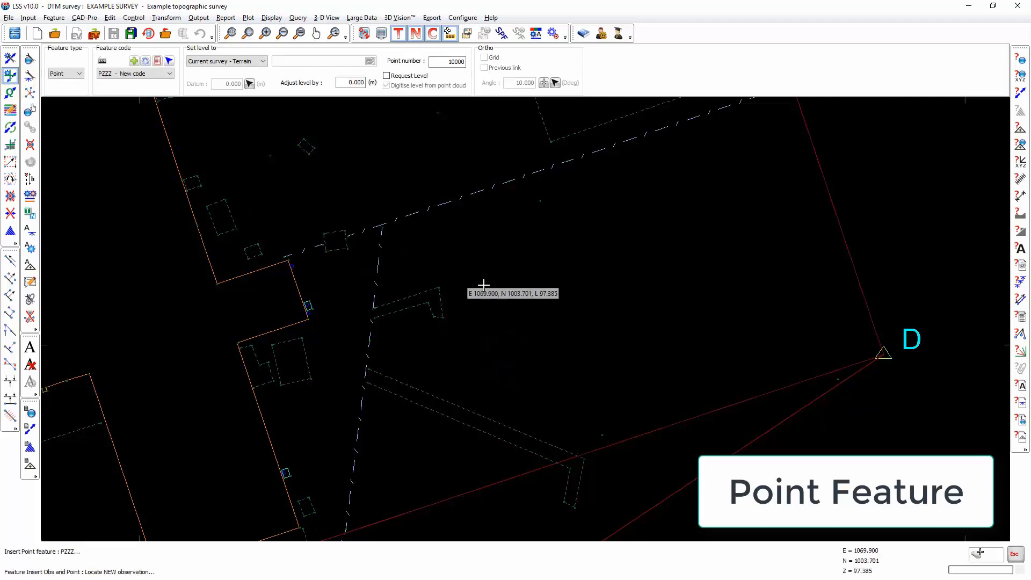
left_click(544, 306)
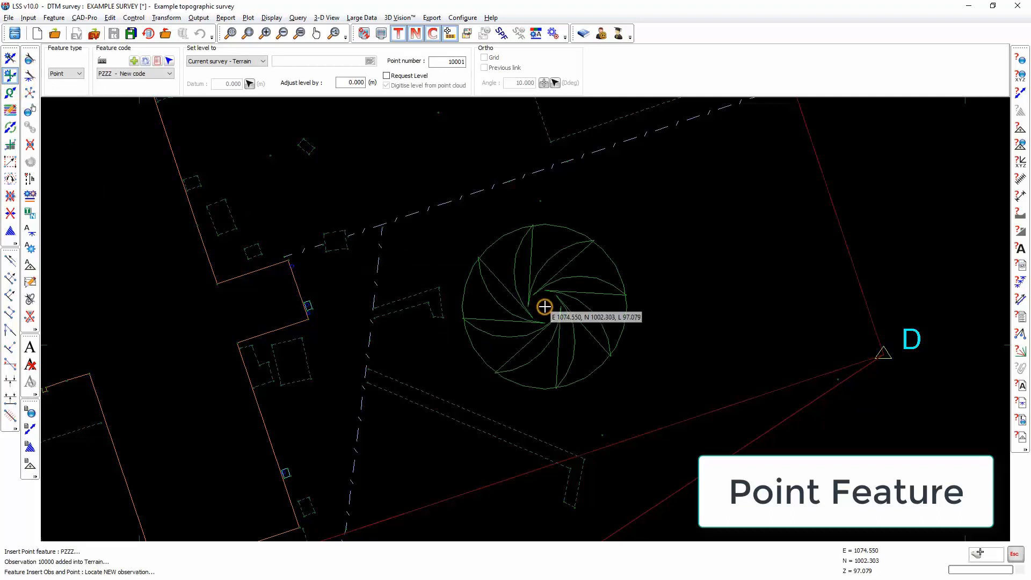
left_click(802, 295)
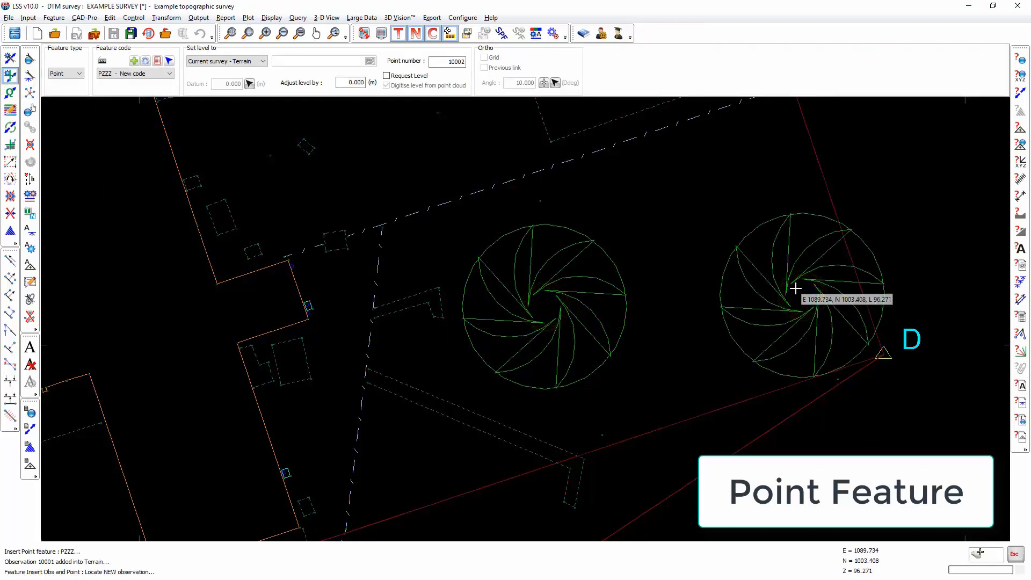
Turn on the display of observation levels in the DTM display settings.
left_click(364, 34)
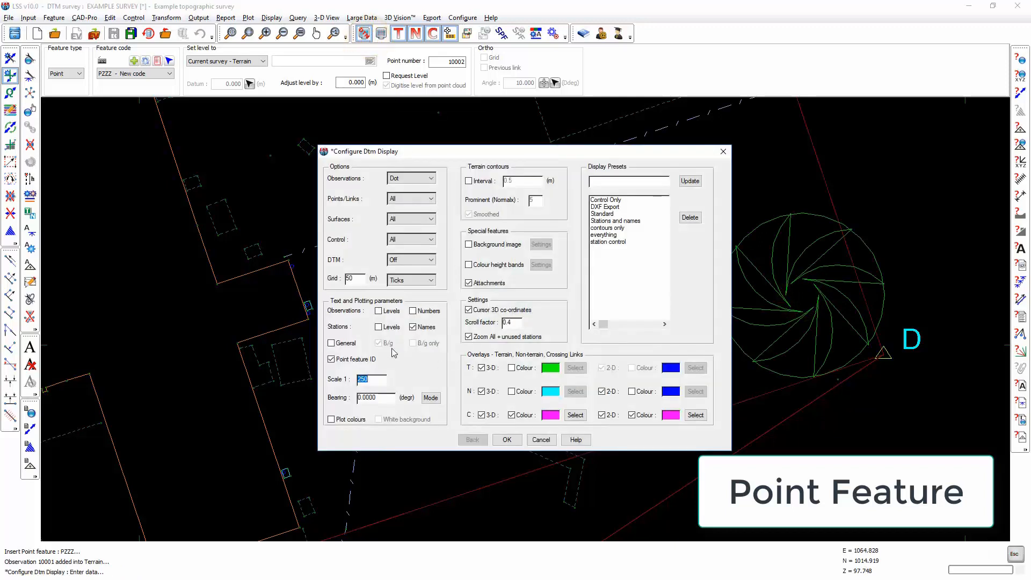
left_click(379, 310)
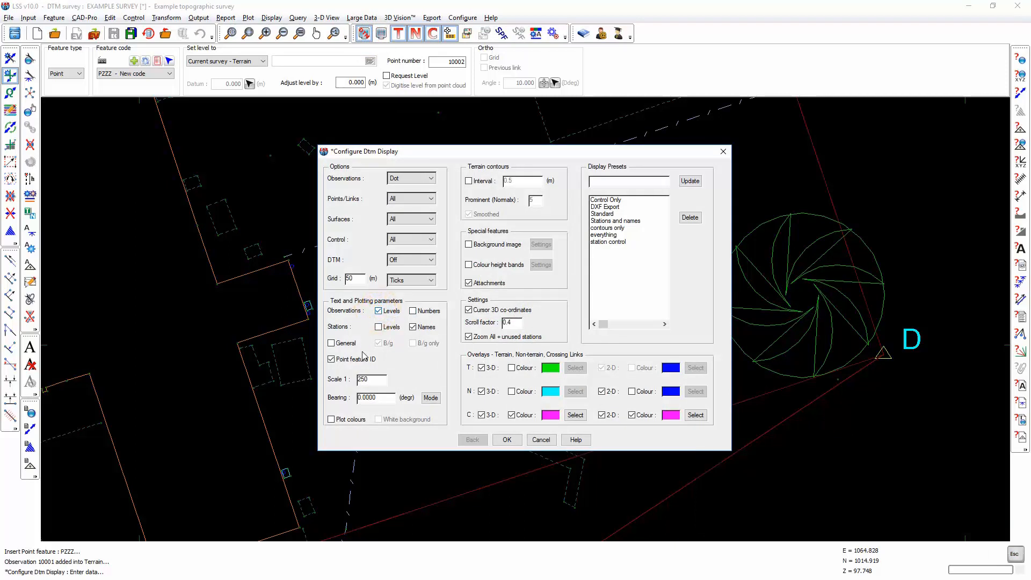
left_click(514, 440)
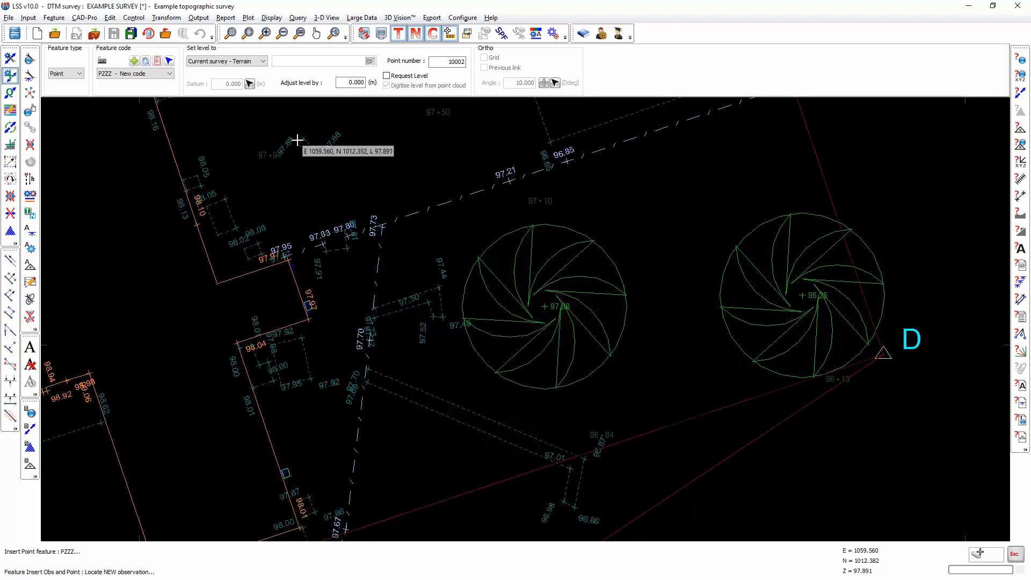
Open the PZZZ point feature for amending by locating its plotted symbol near station D.
left_click(535, 33)
left_click(403, 254)
left_click(508, 371)
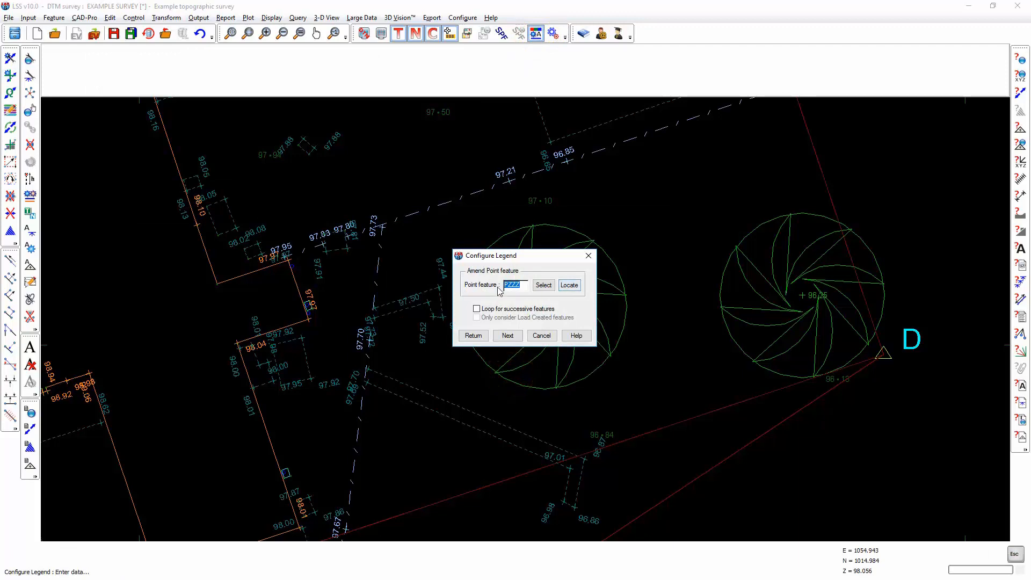
left_click(569, 285)
left_click(800, 301)
left_click(507, 335)
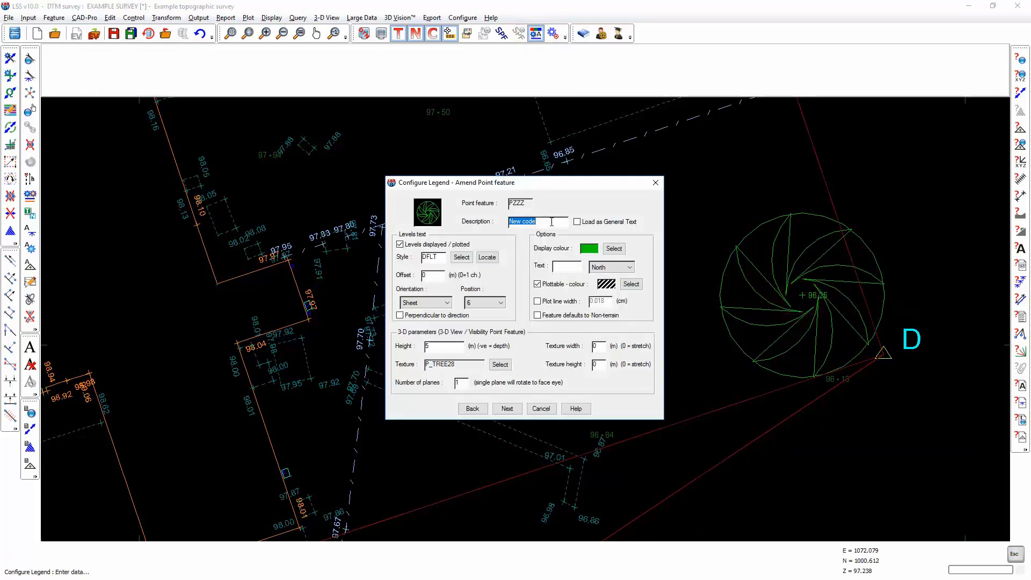
Open the help on point feature text and move its window clear of the feature's text options.
left_click(564, 265)
left_click(576, 409)
left_click_drag(638, 97, 729, 77)
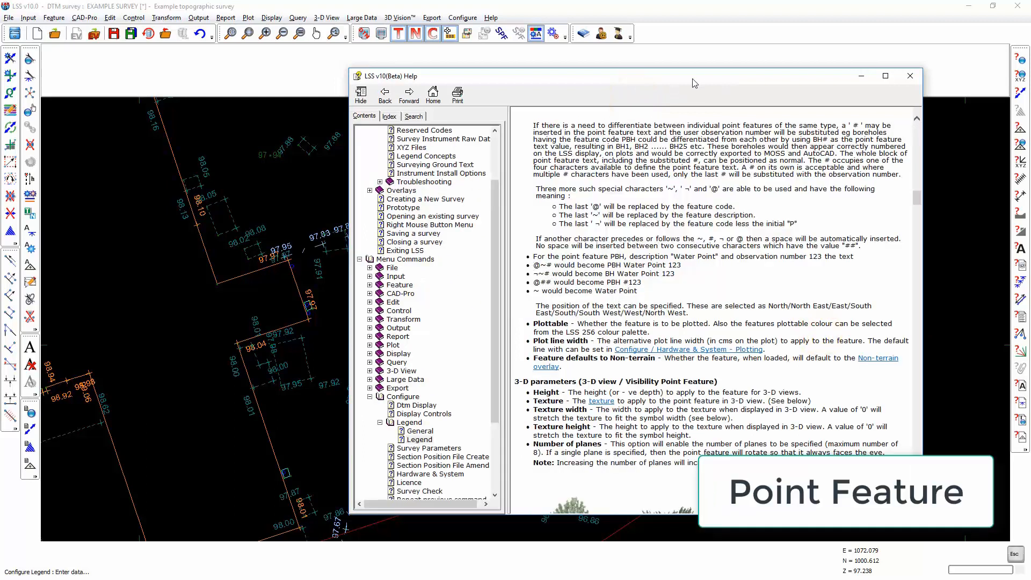
left_click_drag(696, 82, 346, 83)
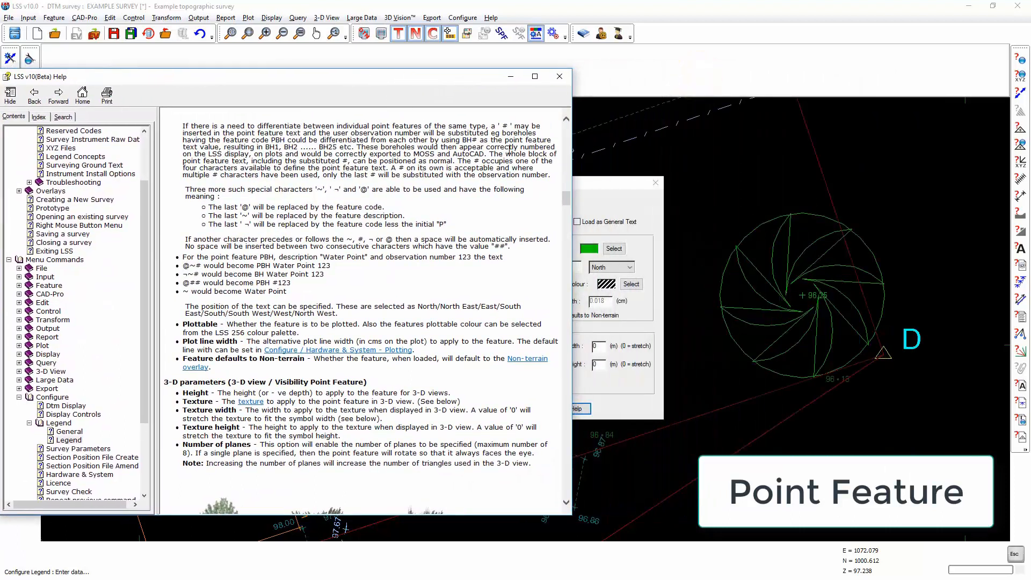
Set the PZZZ point feature's description to New Feature and its text to ~#, and save the legend changes.
left_click_drag(599, 190, 851, 179)
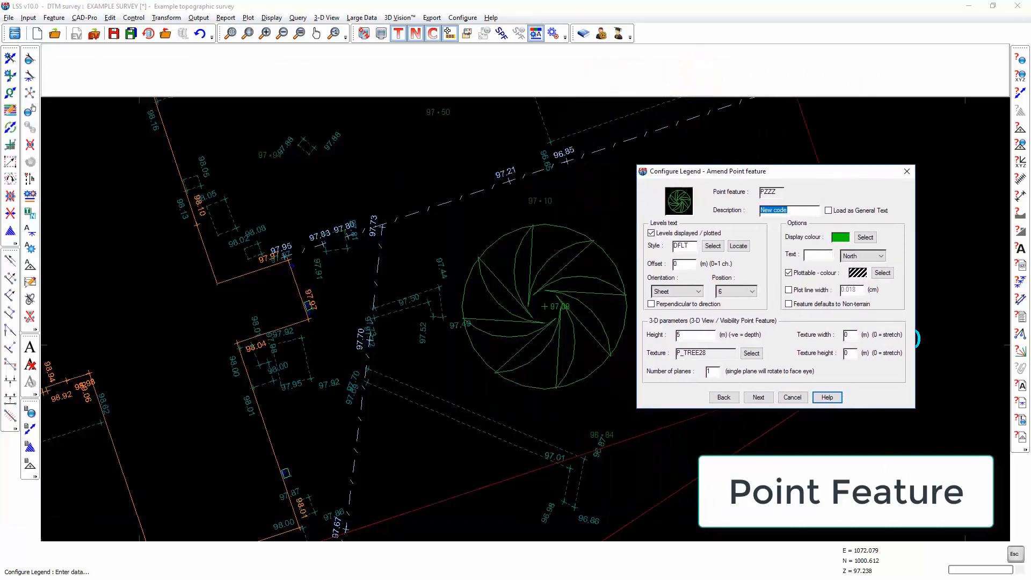
key("alt+Tab")
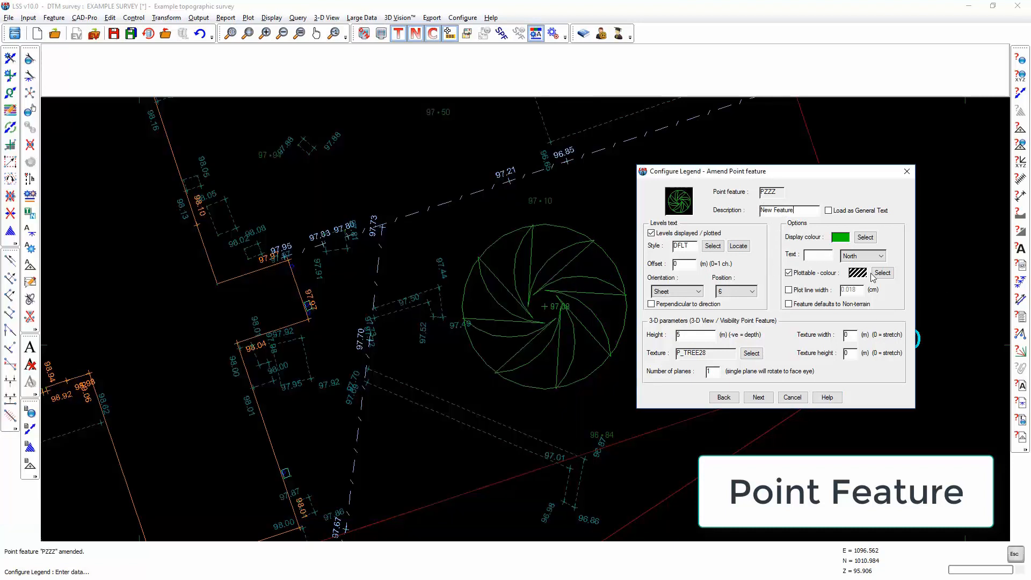
left_click(813, 258)
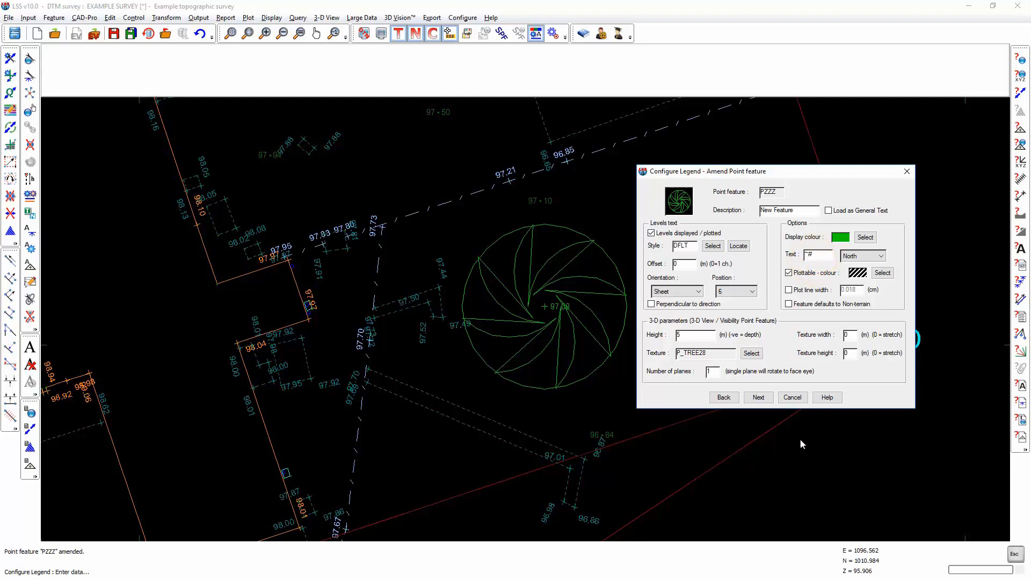
left_click(767, 404)
left_click(753, 393)
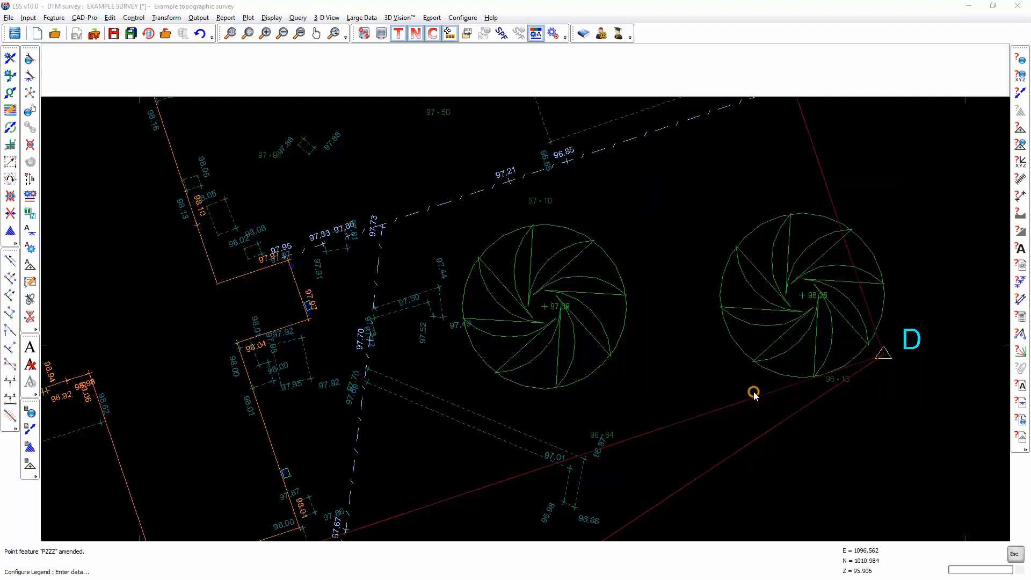
left_click(793, 325)
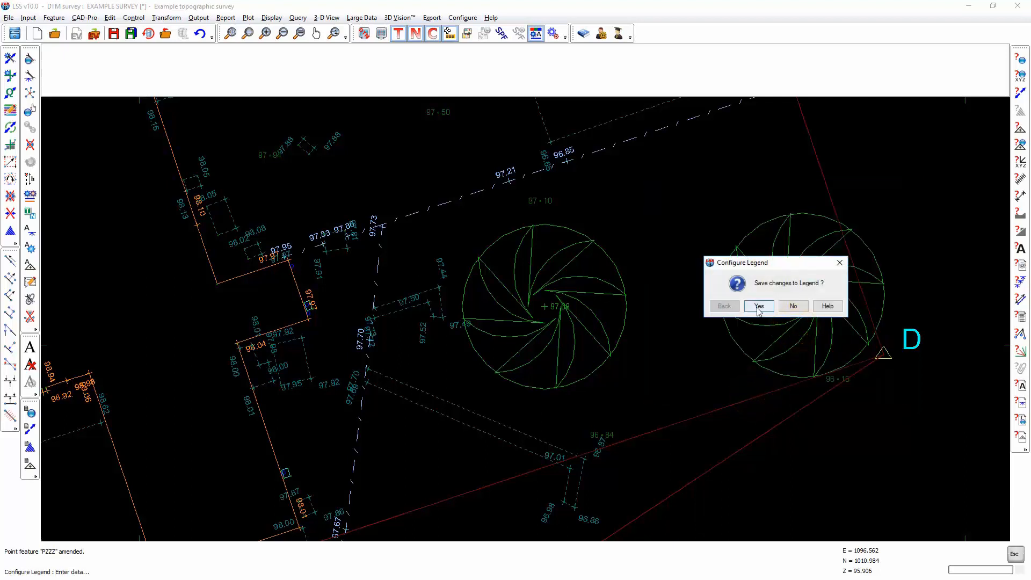
left_click(756, 306)
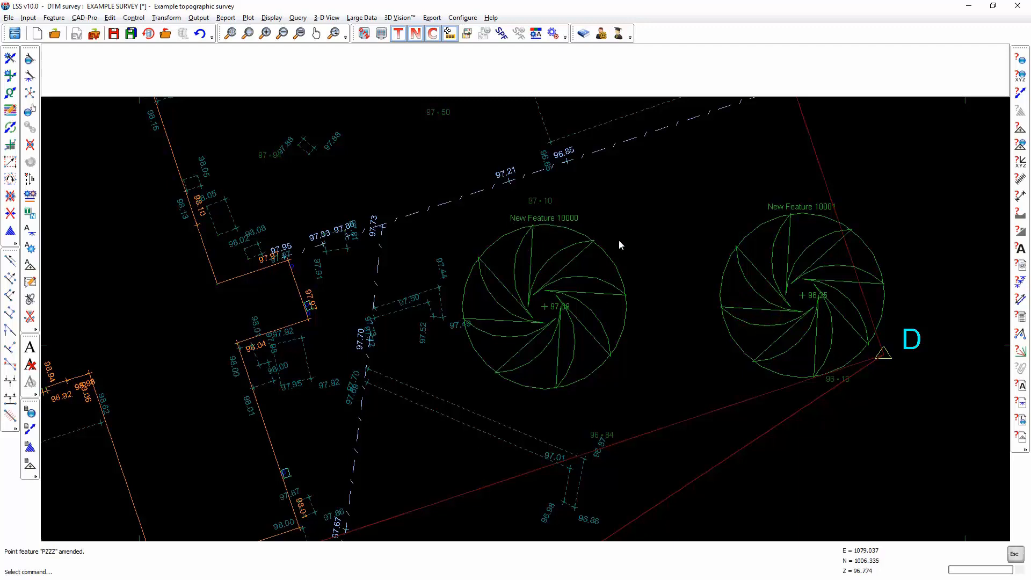
Amend the PZZZ point feature so that it defaults to non-terrain, and save the legend changes.
left_click(536, 33)
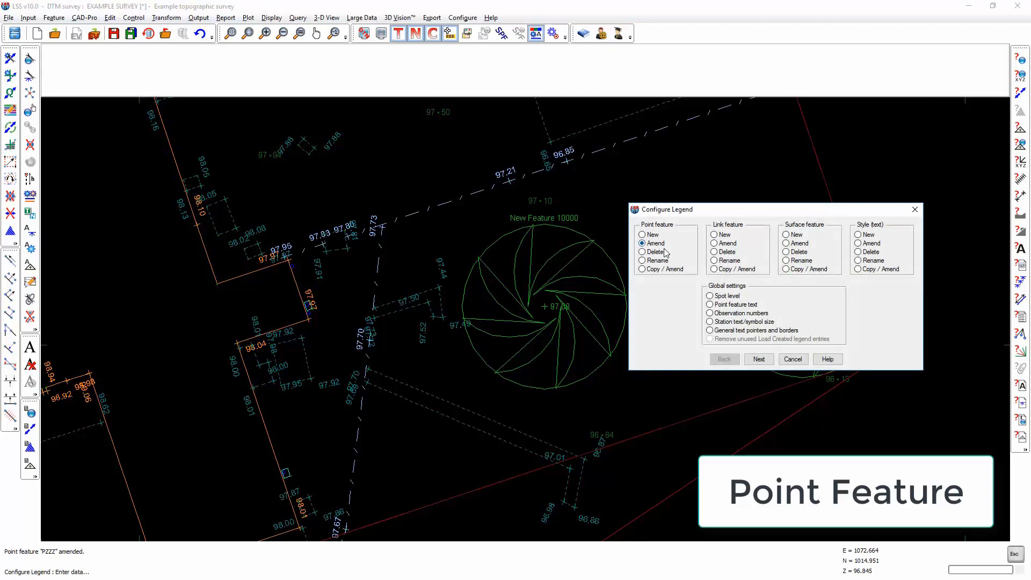
left_click(758, 359)
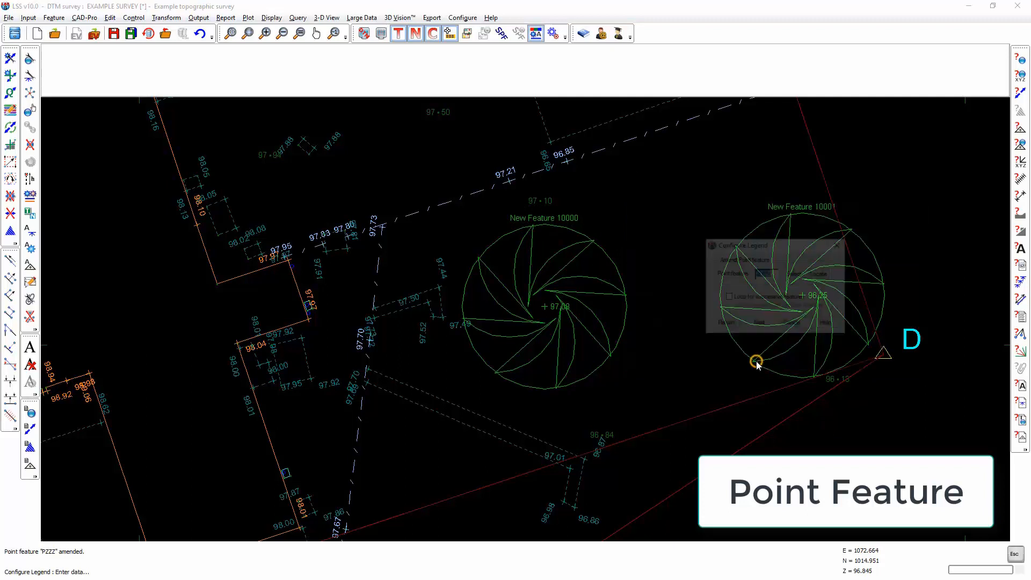
left_click(759, 325)
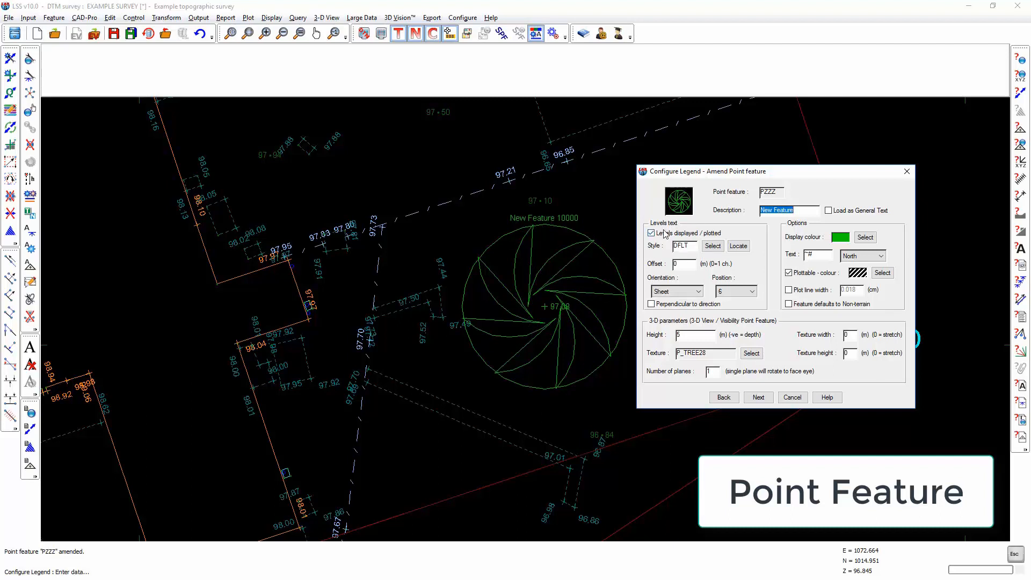
left_click(789, 304)
left_click(758, 398)
left_click(759, 396)
left_click(793, 327)
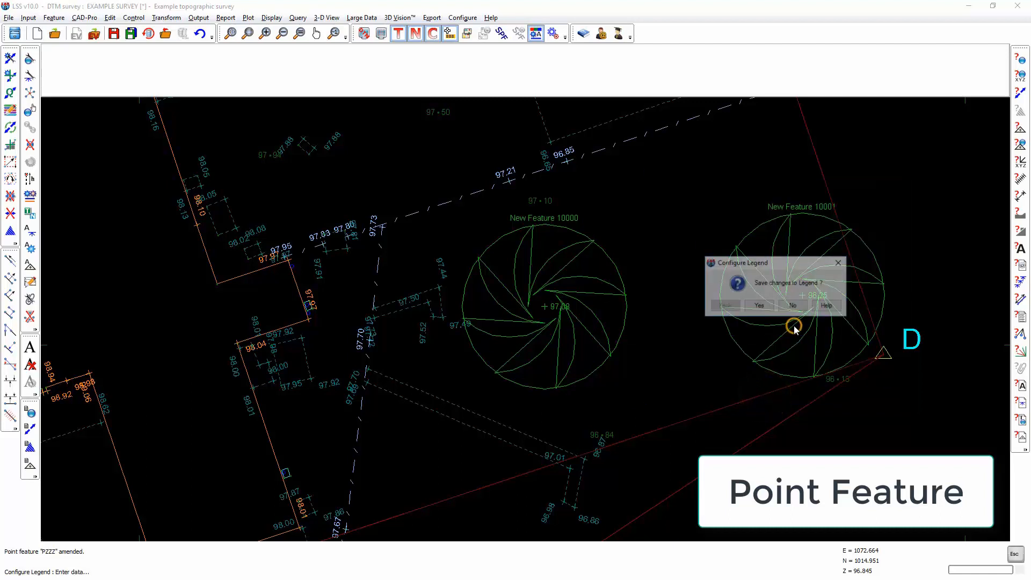
left_click(756, 309)
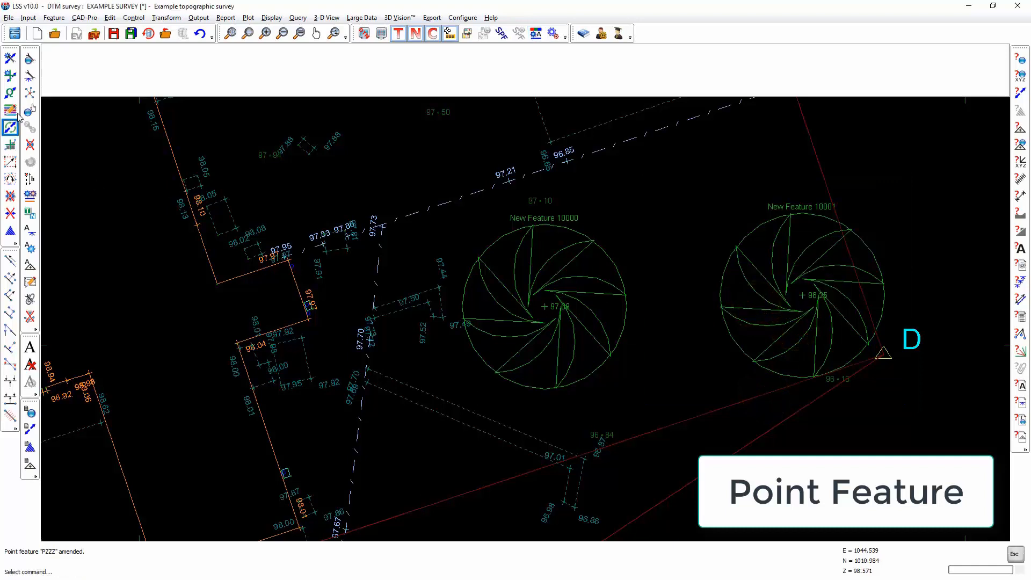
Insert another PZZZ point feature at about E 1084.402, N 992.841, and query the three PZZZ observations.
left_click(11, 76)
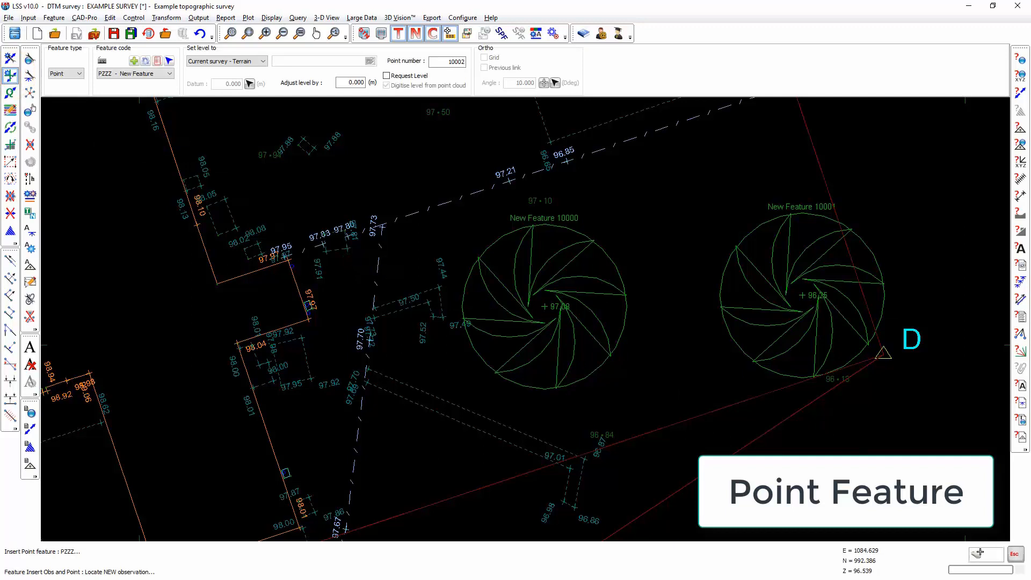
left_click(709, 463)
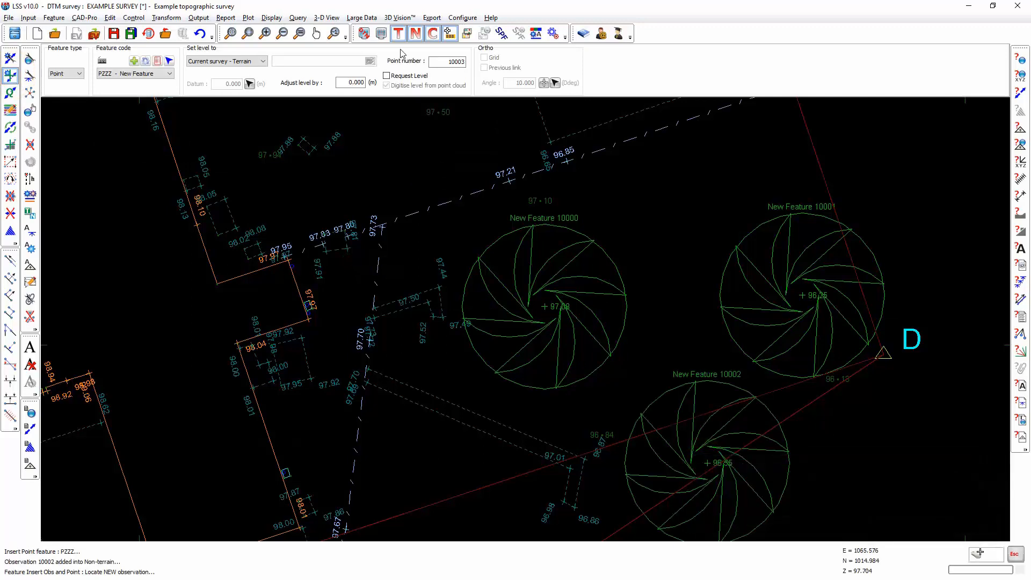
left_click(1020, 59)
mouse_move(712, 465)
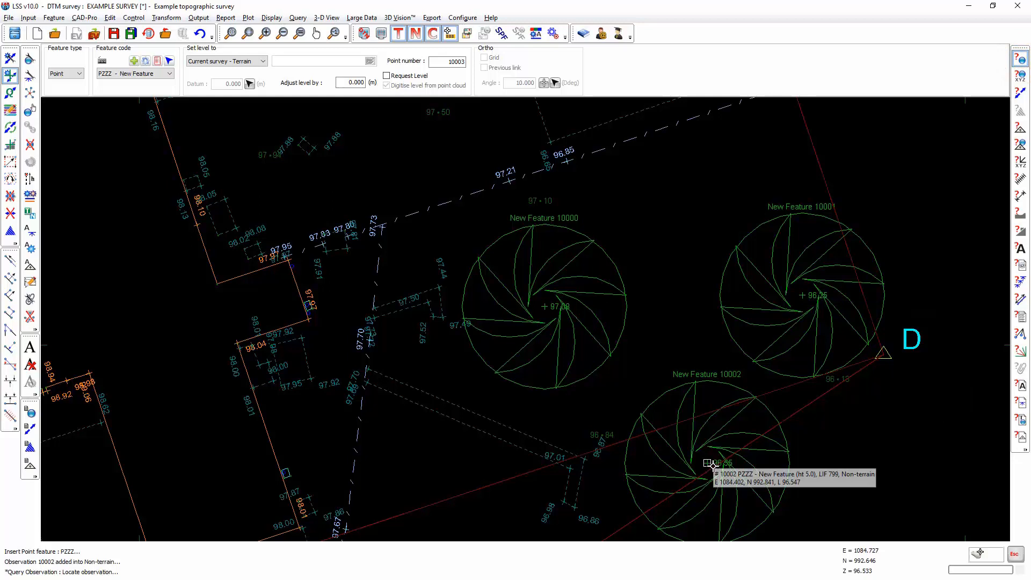
mouse_move(802, 299)
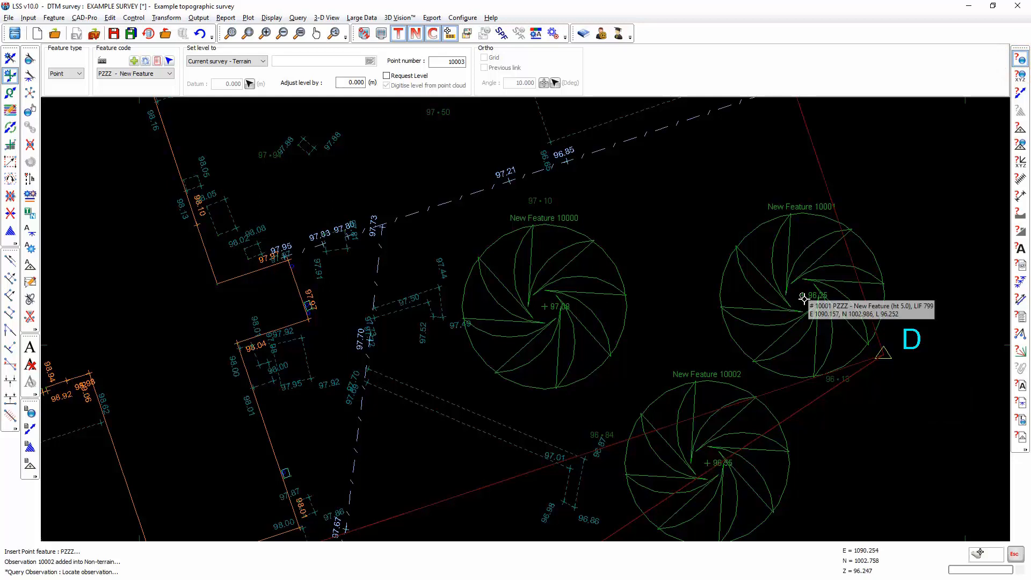
mouse_move(569, 300)
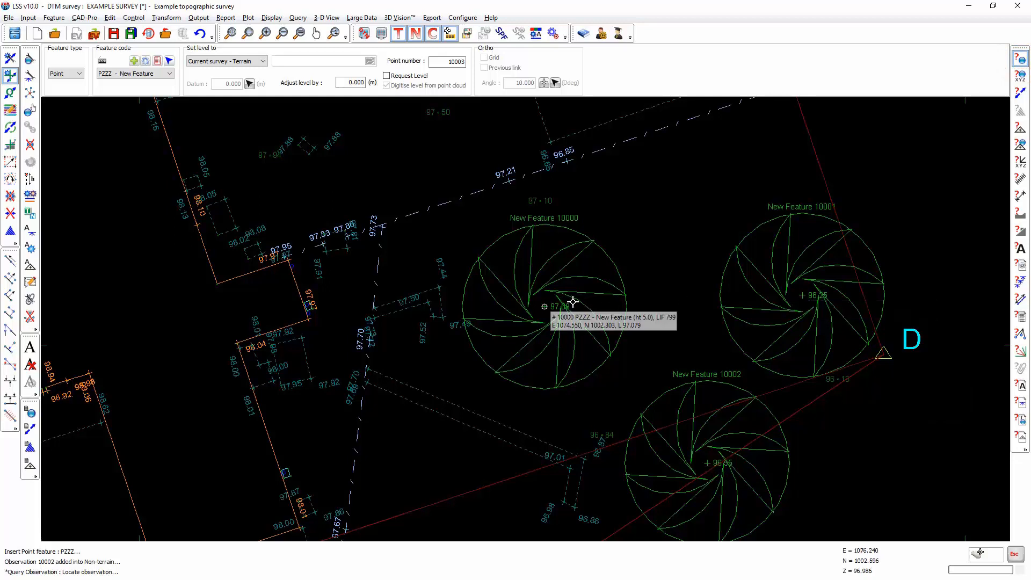
Open the fence link feature F for amending by locating its line in the drawing, north of the first PZZZ symbol.
left_click(535, 33)
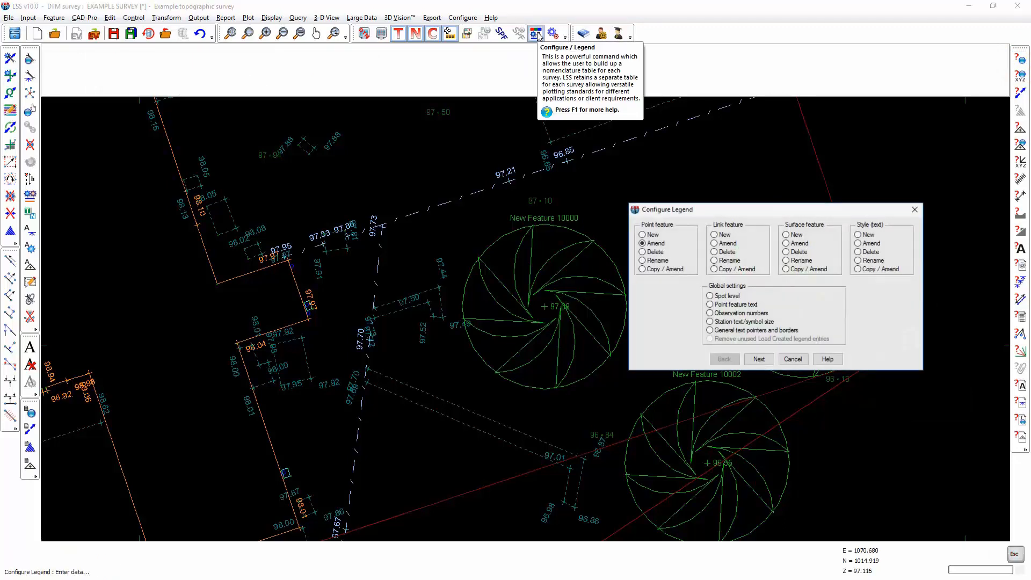
left_click(715, 245)
left_click(755, 360)
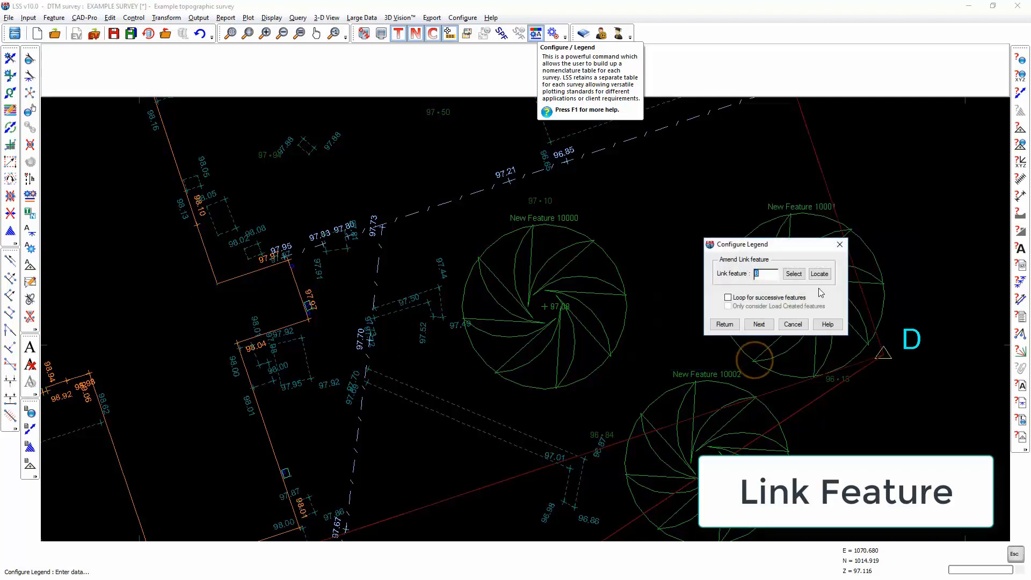
left_click(818, 274)
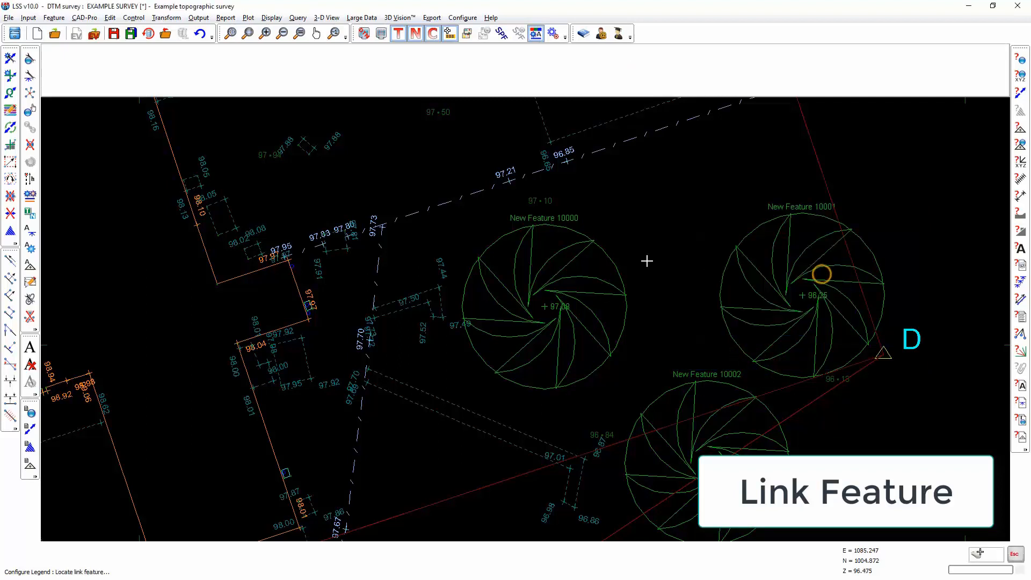
left_click(485, 189)
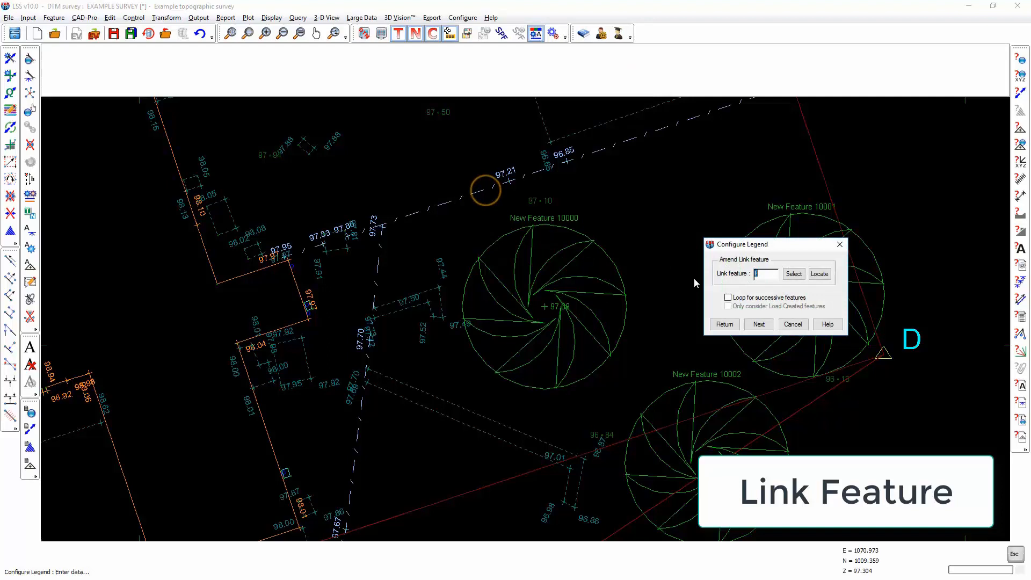
left_click(757, 323)
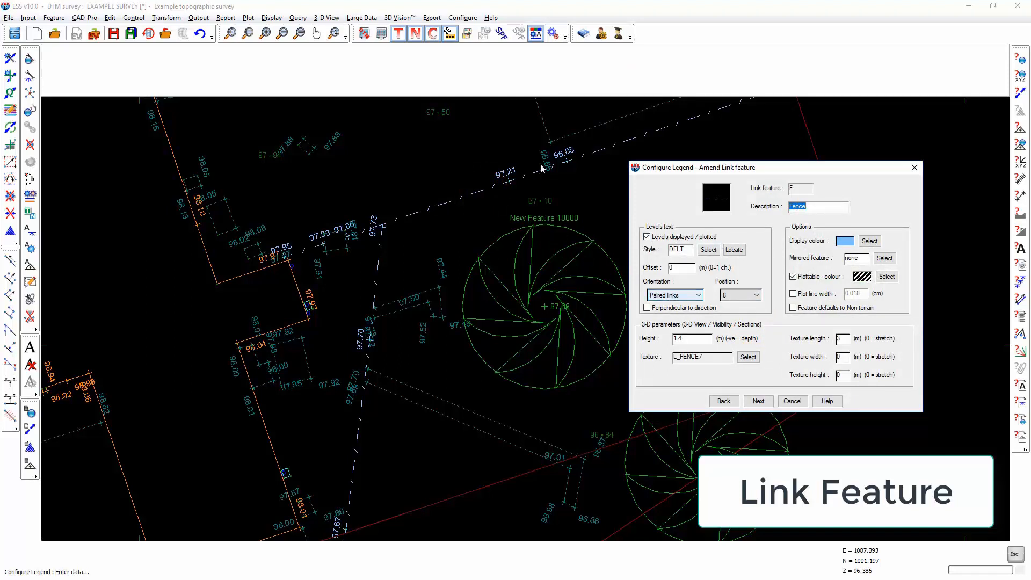
Set the fence's levels text perpendicular to the link direction, keeping the Paired links orientation, and apply the amendment.
left_click(666, 296)
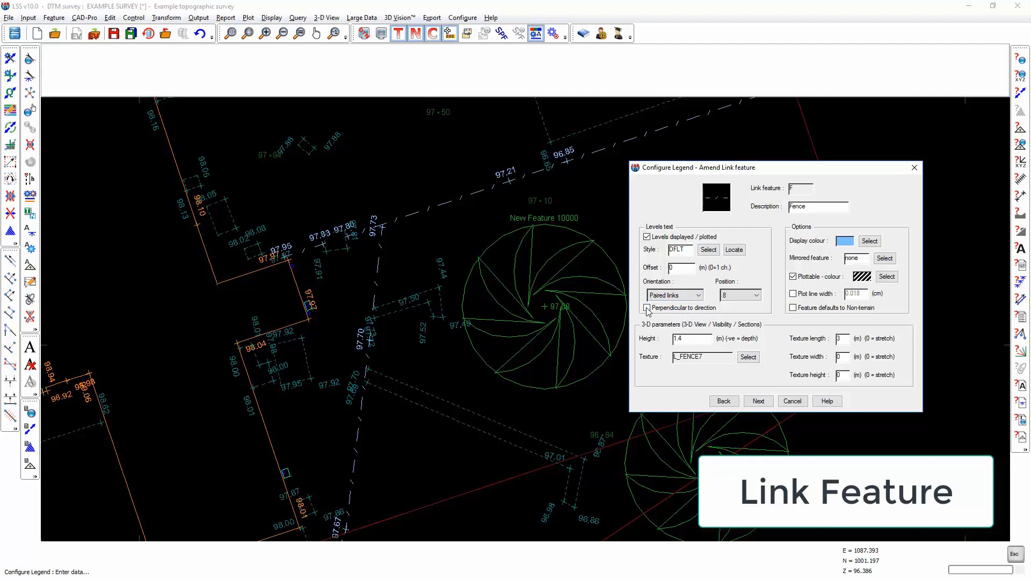
left_click(758, 401)
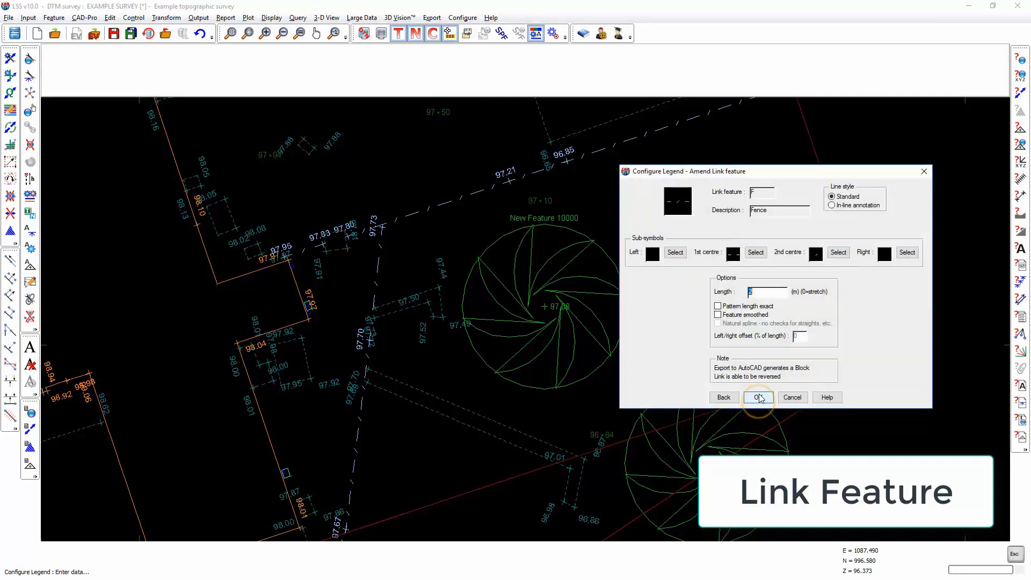
left_click(759, 397)
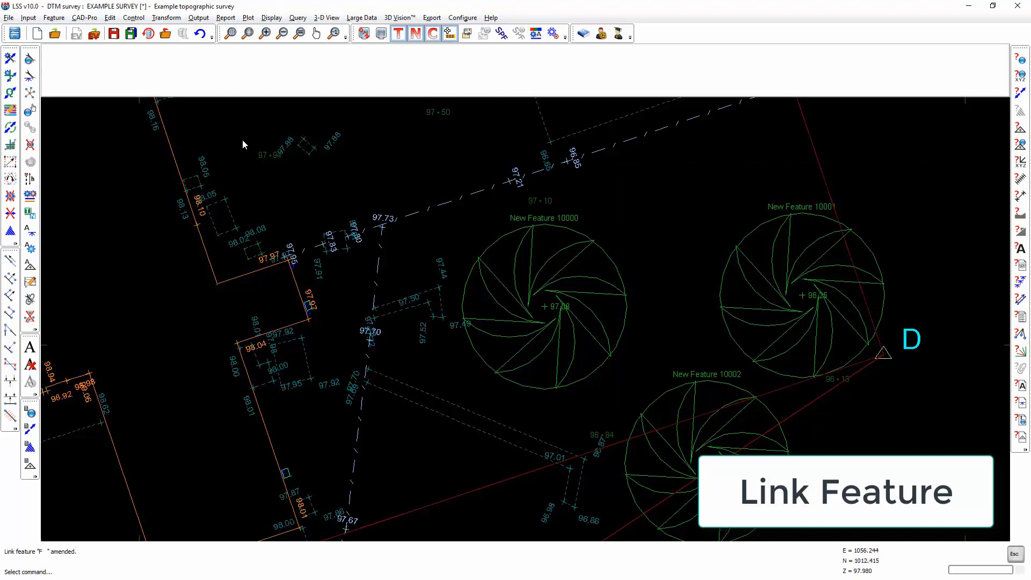
Reopen link feature F, turn off its perpendicular levels text, and keep the L_FENCE7 texture with no mirrored feature.
left_click(535, 35)
left_click(757, 358)
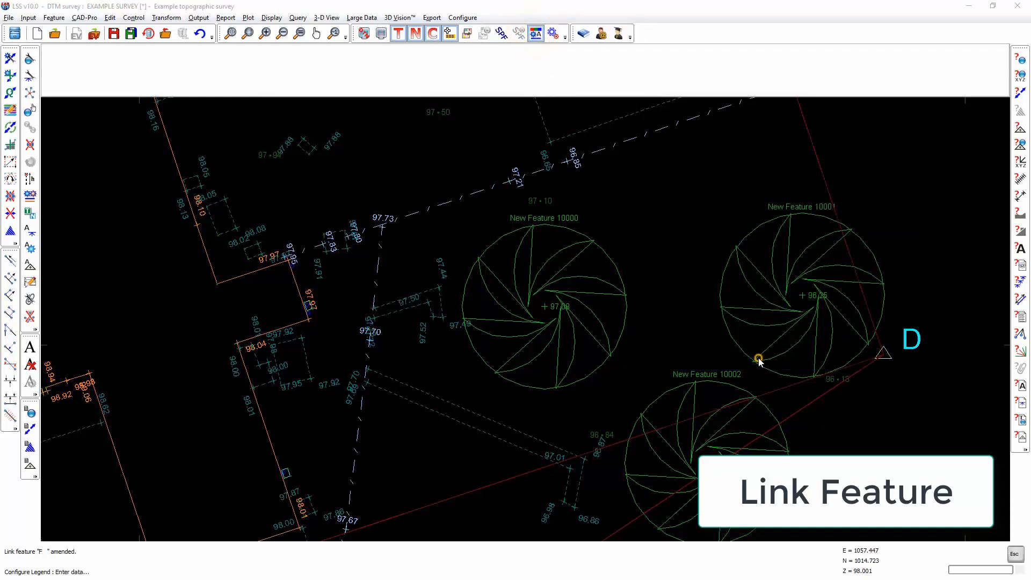
left_click(759, 324)
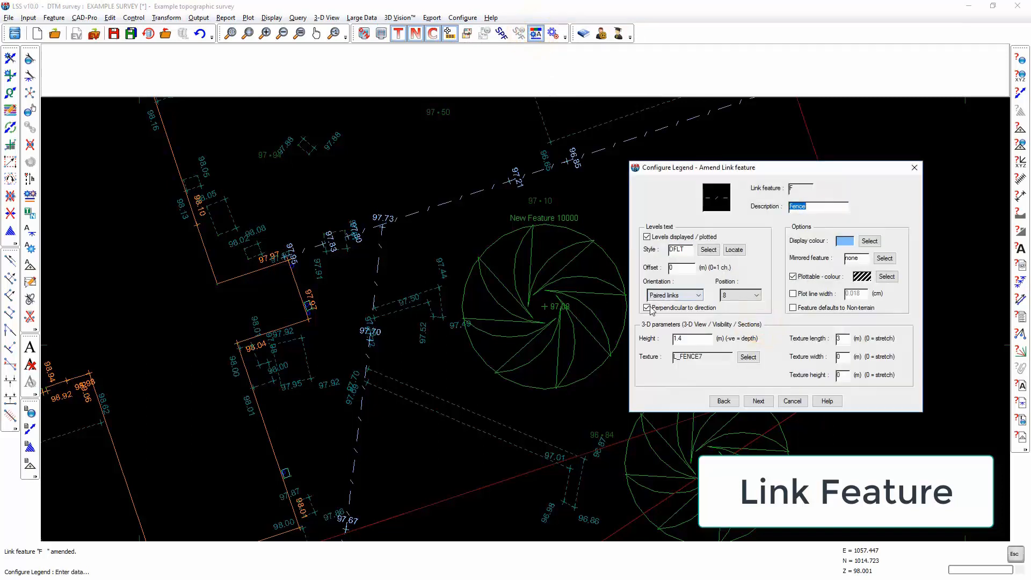
left_click_drag(697, 341, 579, 338)
left_click(749, 358)
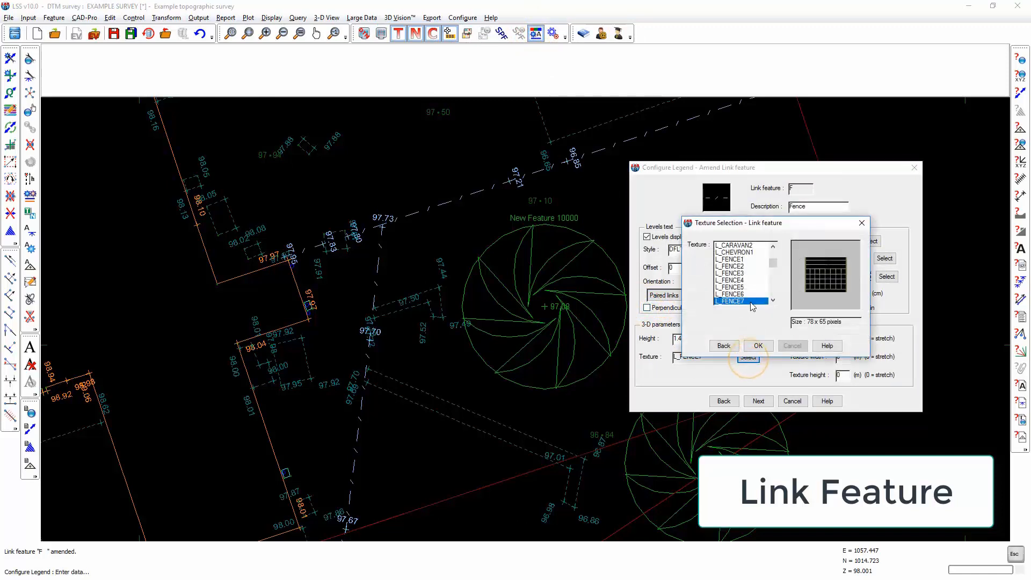
left_click(764, 346)
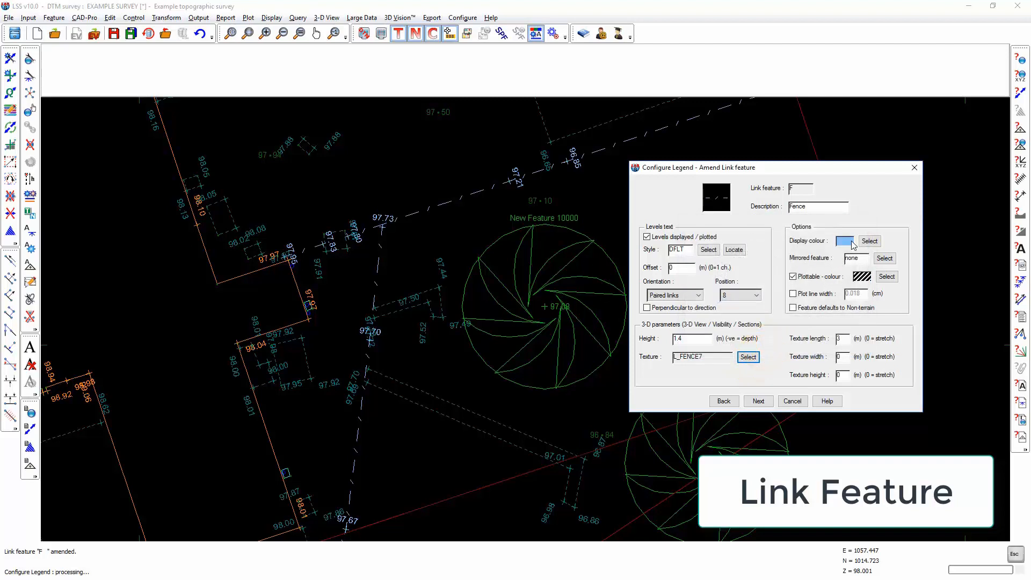
double_click(865, 259)
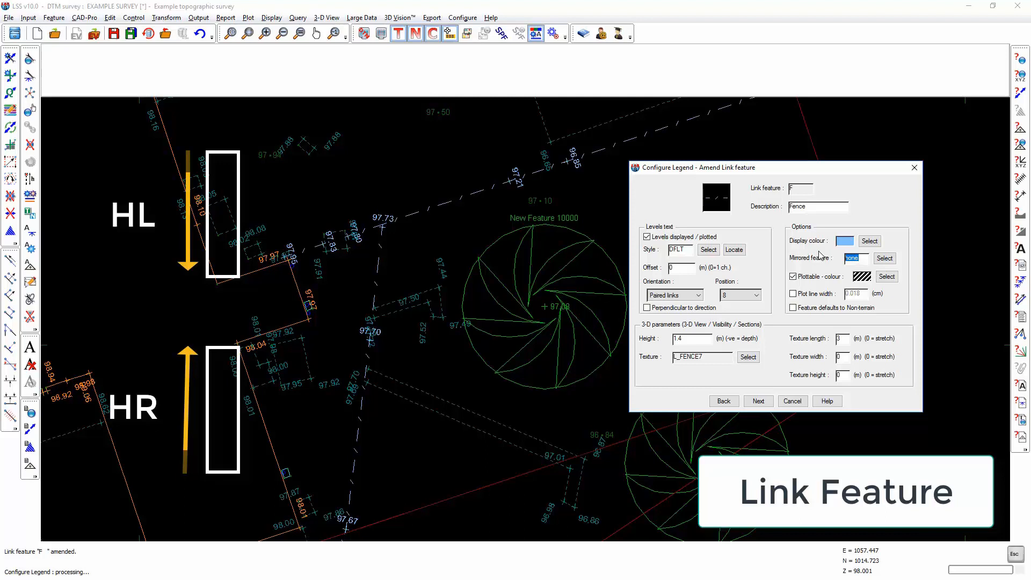
double_click(868, 260)
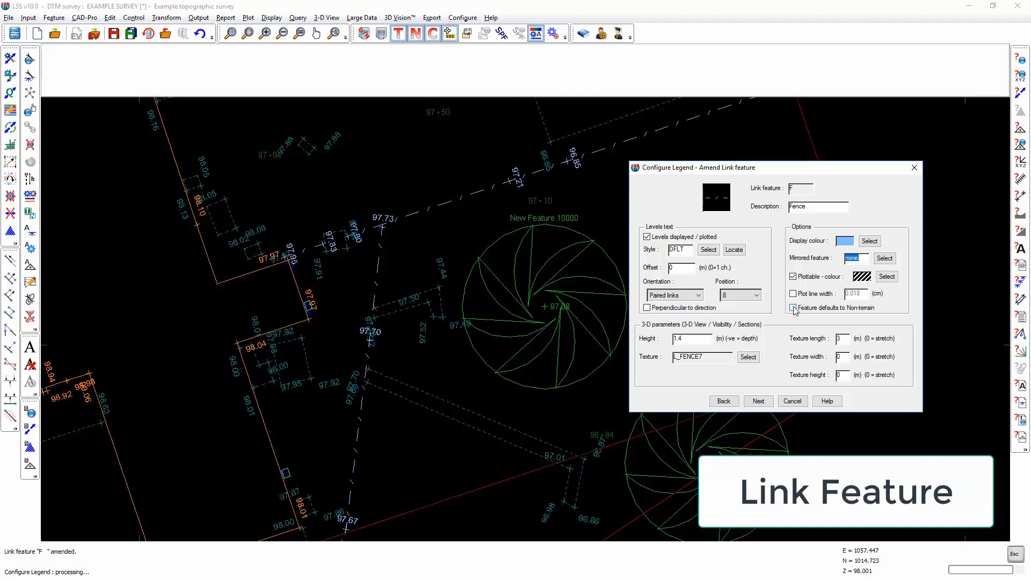
Assign a peaked line symbol from the link symbol library as the fence's right sub-symbol.
left_click(758, 401)
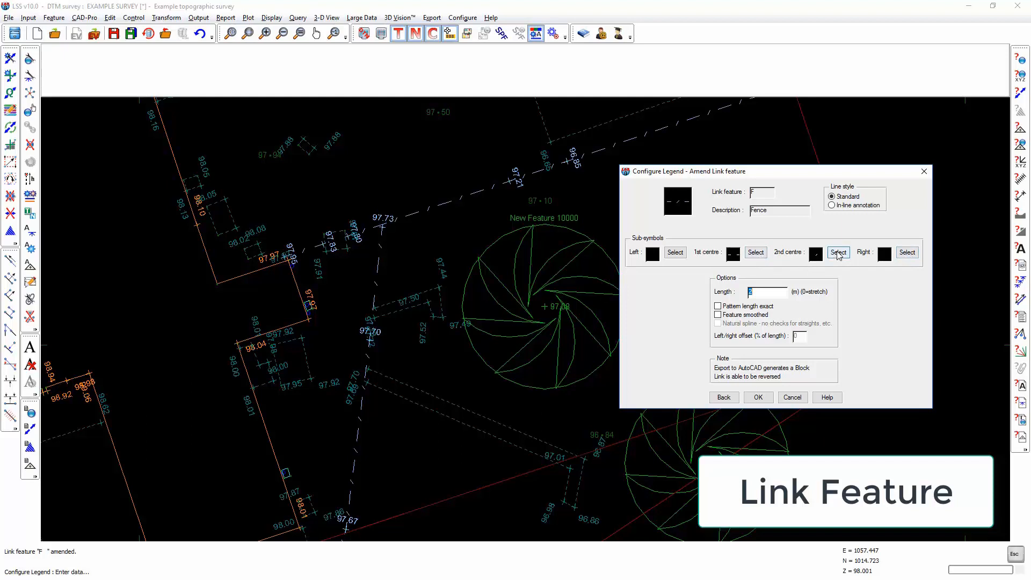
left_click(907, 253)
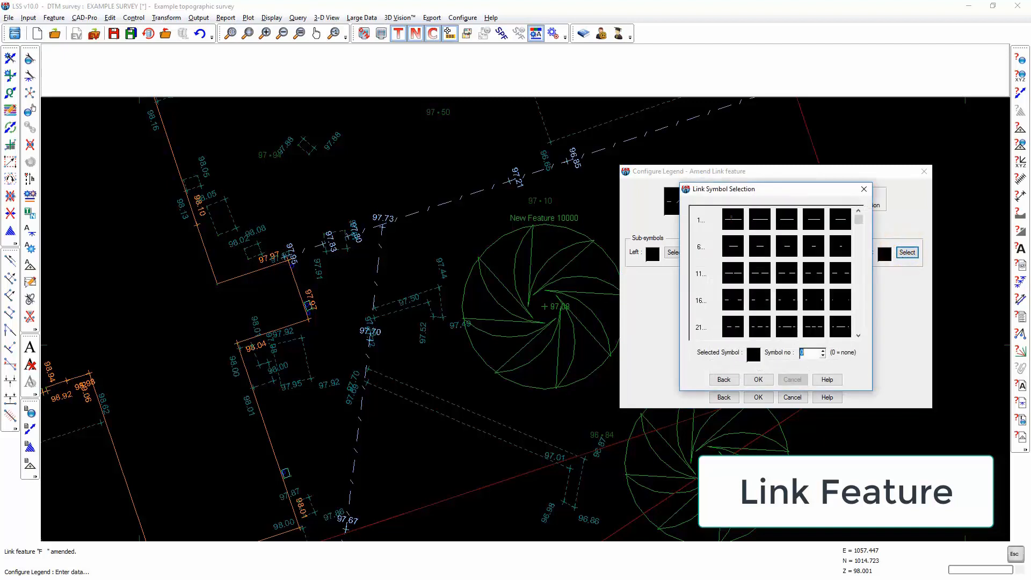
left_click_drag(858, 219, 861, 262)
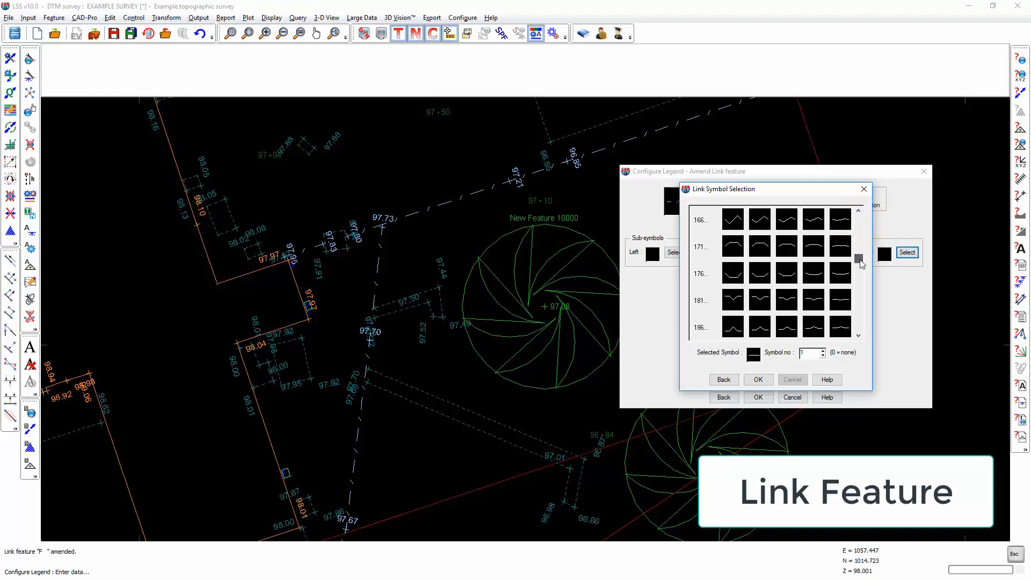
left_click(759, 274)
left_click(757, 379)
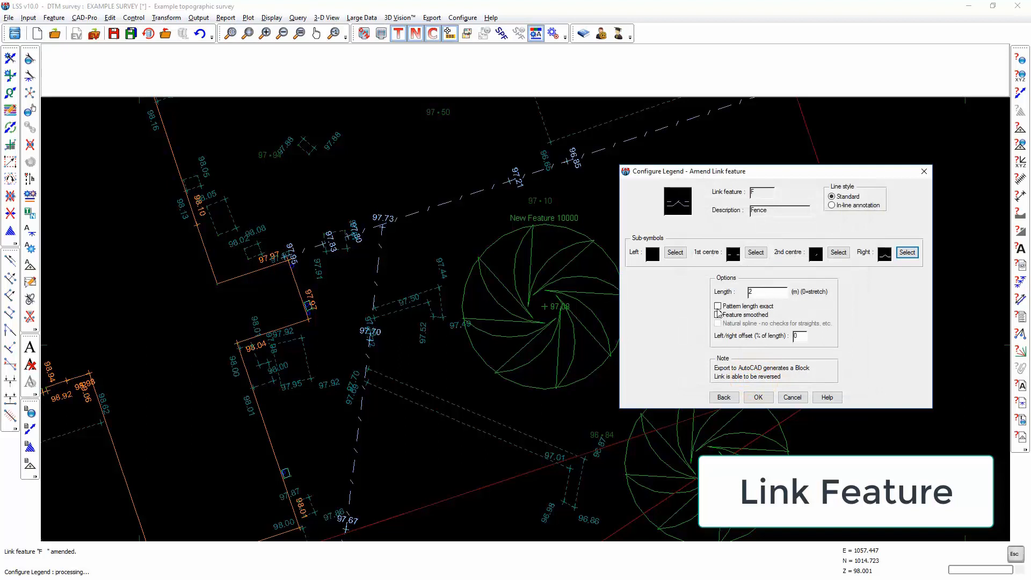
Keep the fence pattern length at 2 m and set its left/right offset to 25 % of the length.
double_click(763, 291)
double_click(803, 336)
left_click(711, 335)
type("25")
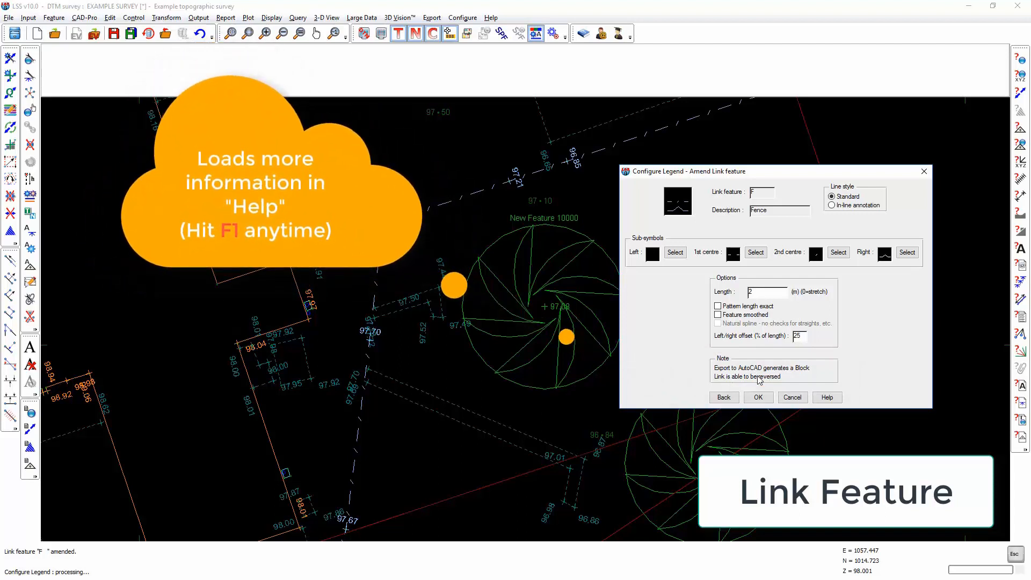
Apply the amendment to fence link feature F and inspect the redrawn fence lines across the survey plan.
left_click(825, 398)
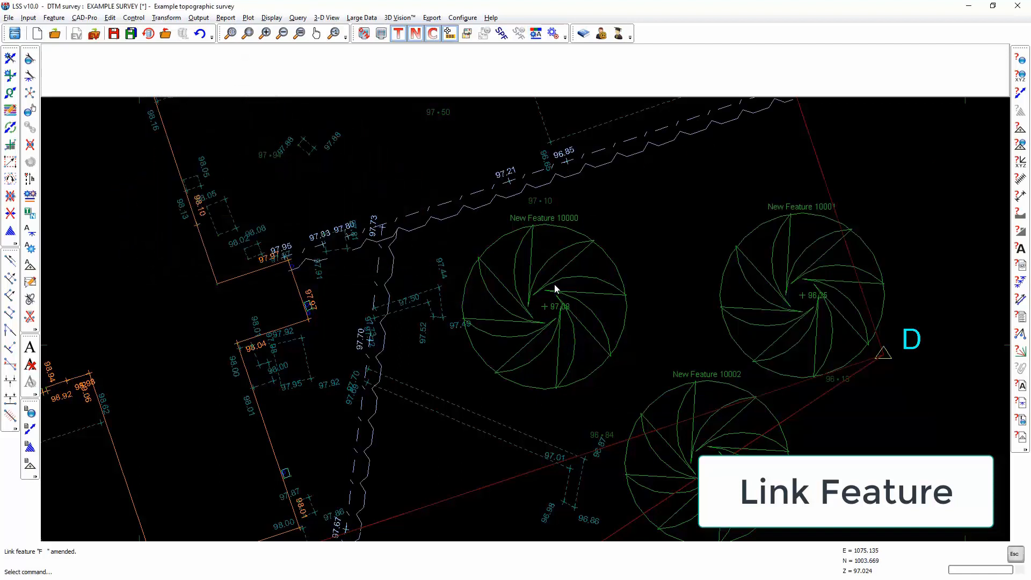
scroll(554, 285, "down", 3)
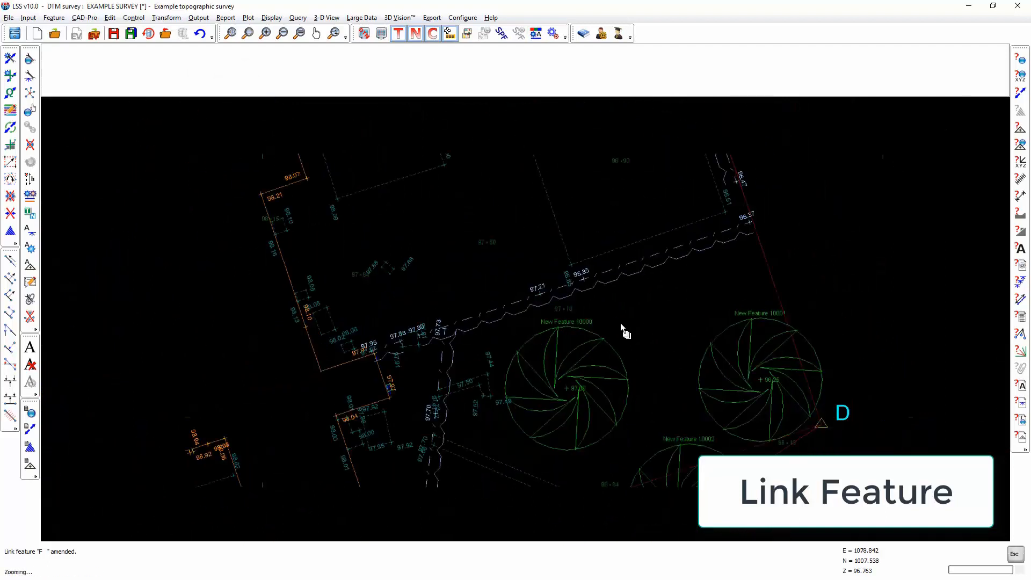
left_click_drag(561, 358, 536, 276)
left_click_drag(469, 400, 500, 472)
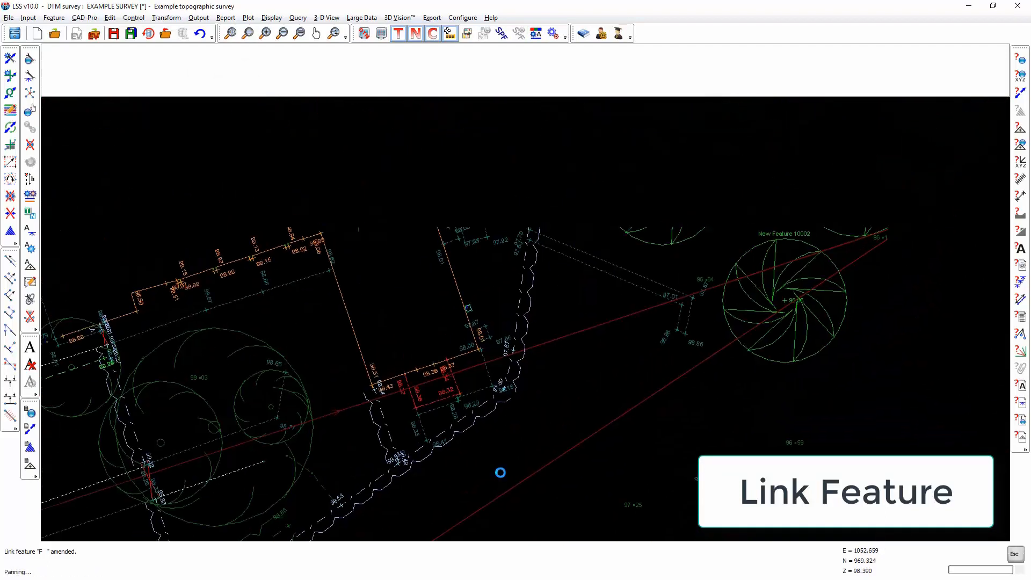
Reopen fence link feature F to review its line style options, and leave it without amending.
left_click(532, 34)
left_click(762, 360)
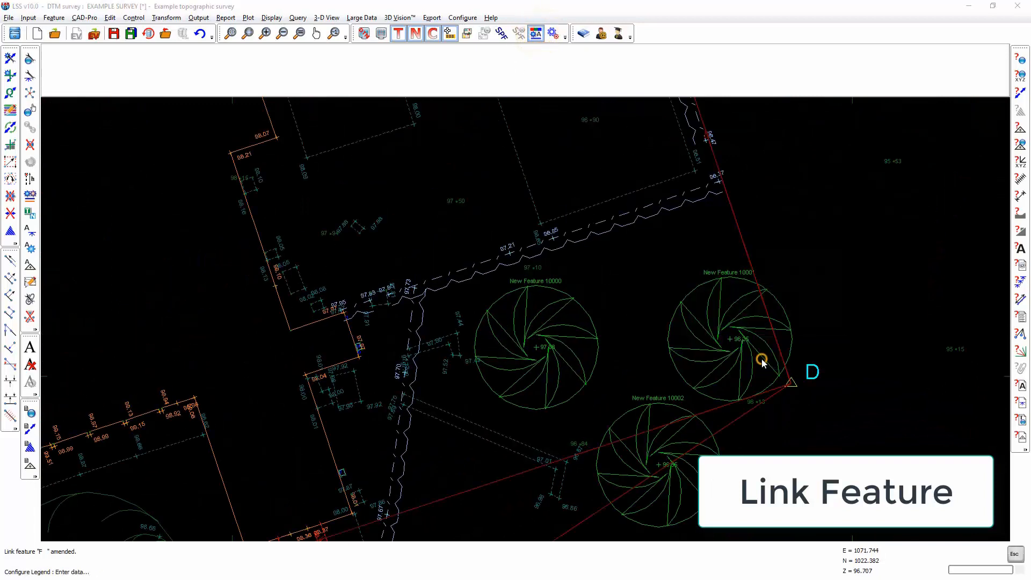
left_click(758, 328)
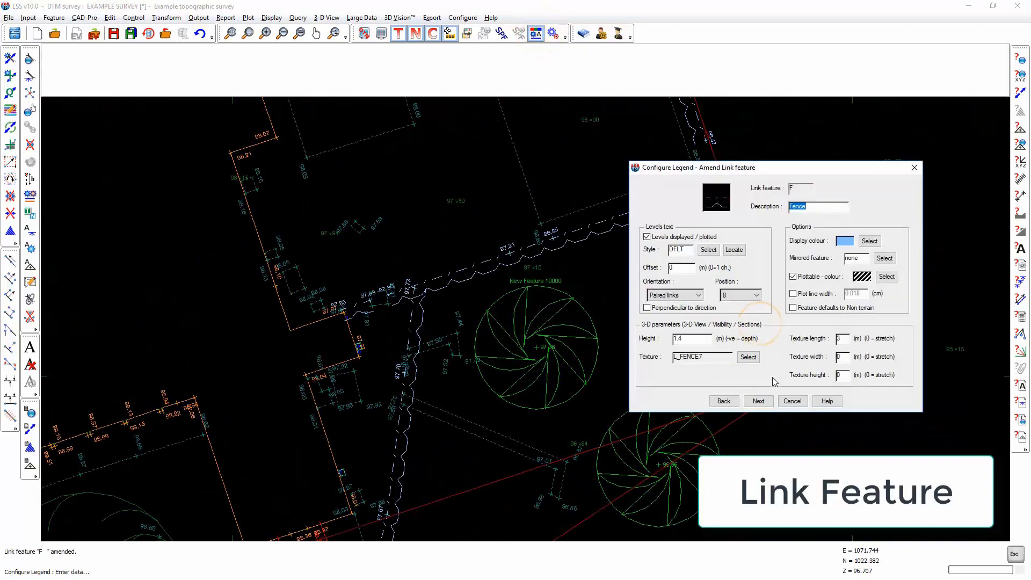
left_click(758, 401)
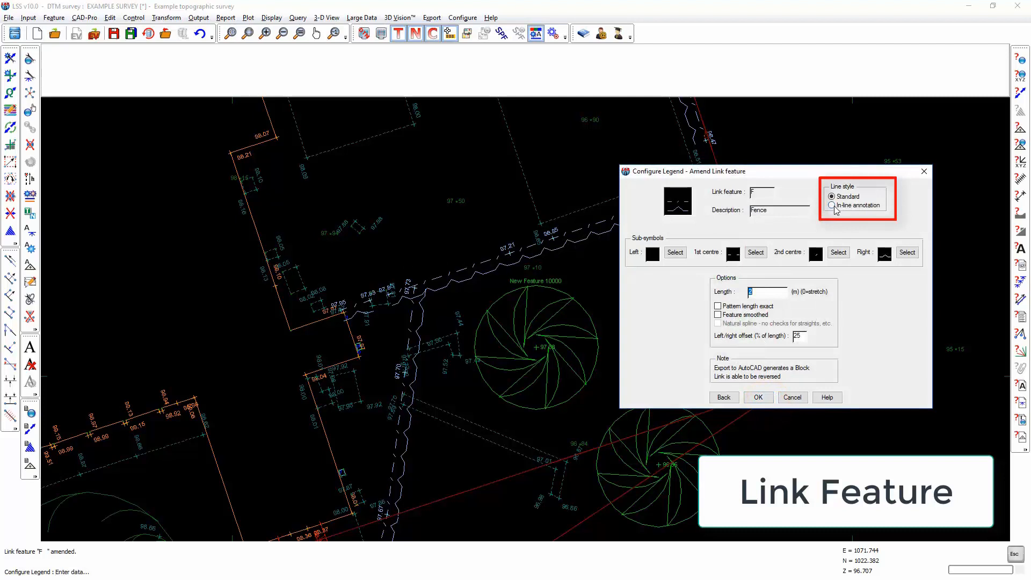
left_click(722, 397)
left_click(724, 402)
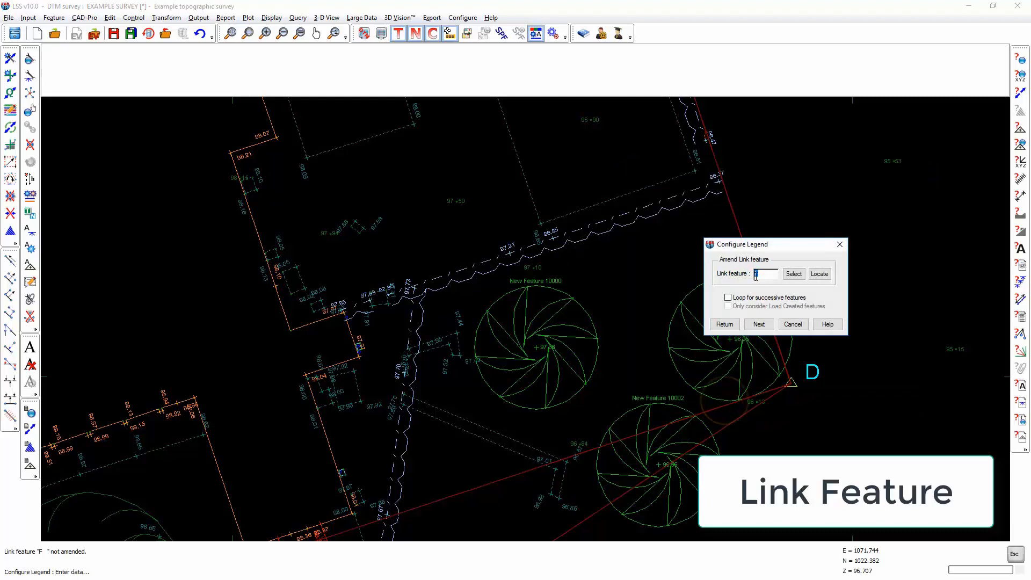
left_click(729, 323)
Start a new link feature with the code ELEC and the description Electricity.
left_click(716, 236)
left_click(760, 356)
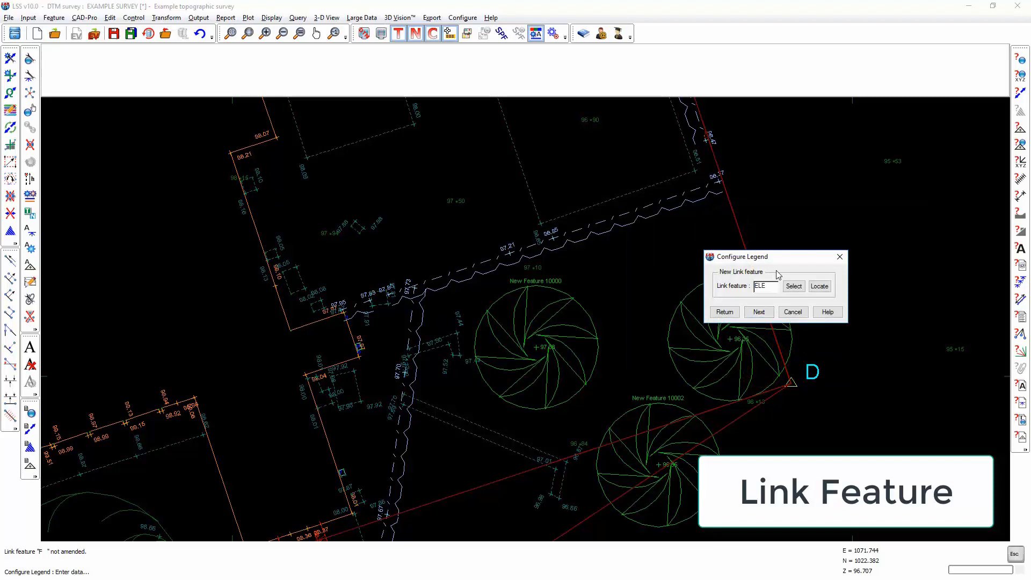
key("Return")
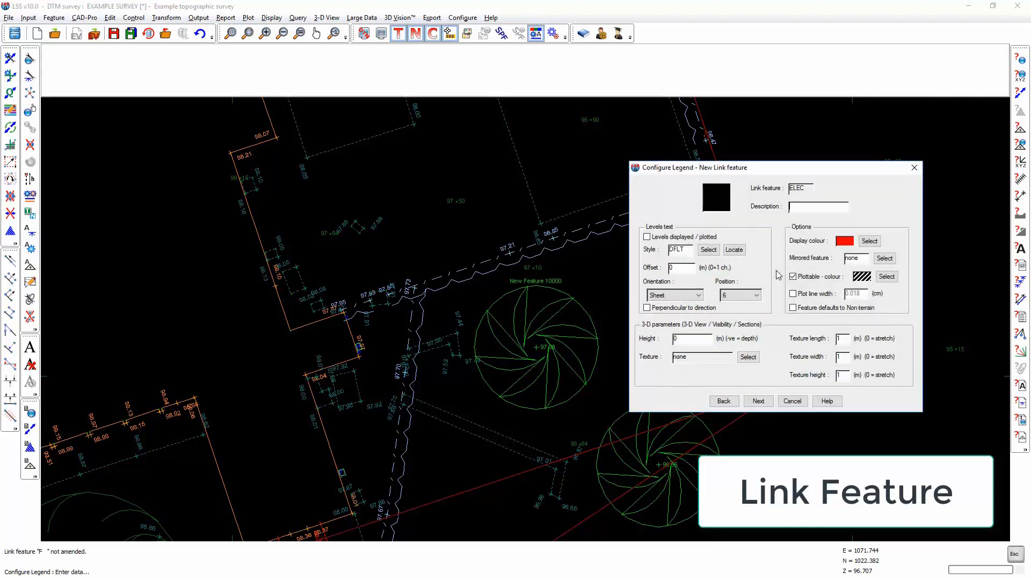
left_click(795, 205)
type("Electricity")
Set the display colour of link feature ELEC to bright yellow-green from the full colour palette.
left_click(869, 240)
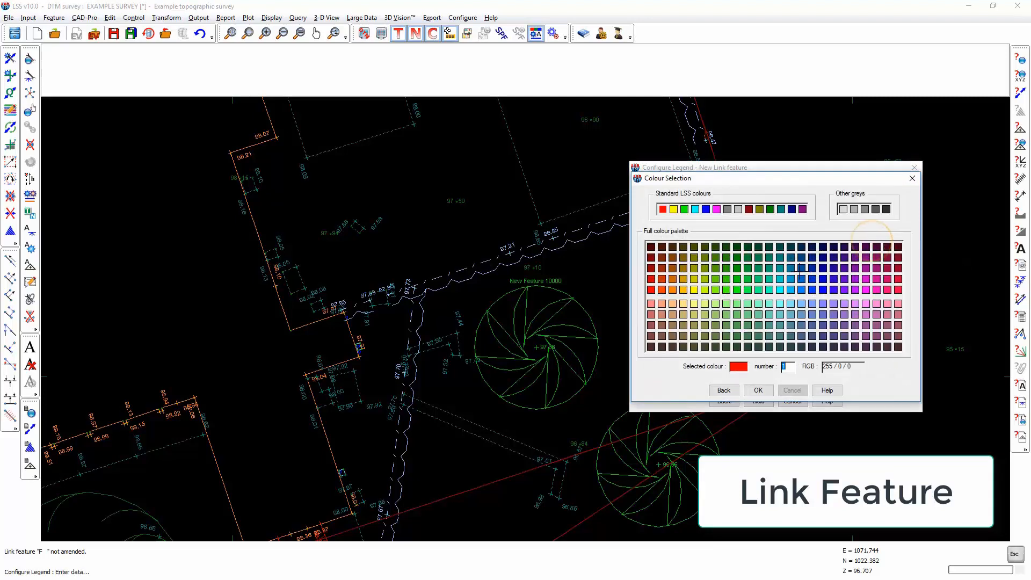
left_click(781, 290)
left_click(703, 290)
left_click(758, 390)
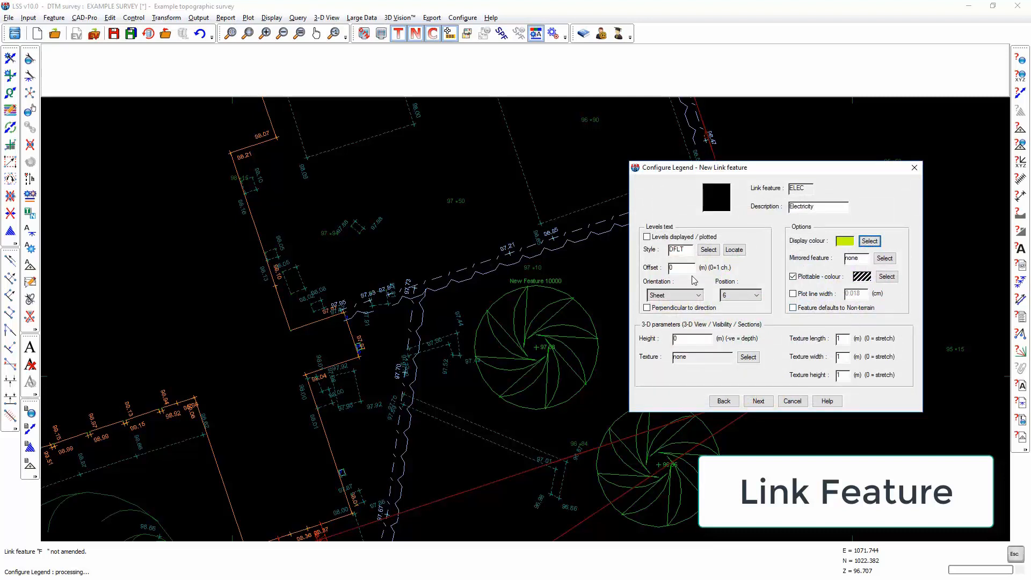
Turn on levels text for ELEC with Link orientation, perpendicular to direction, and continue to its line style settings.
left_click(647, 237)
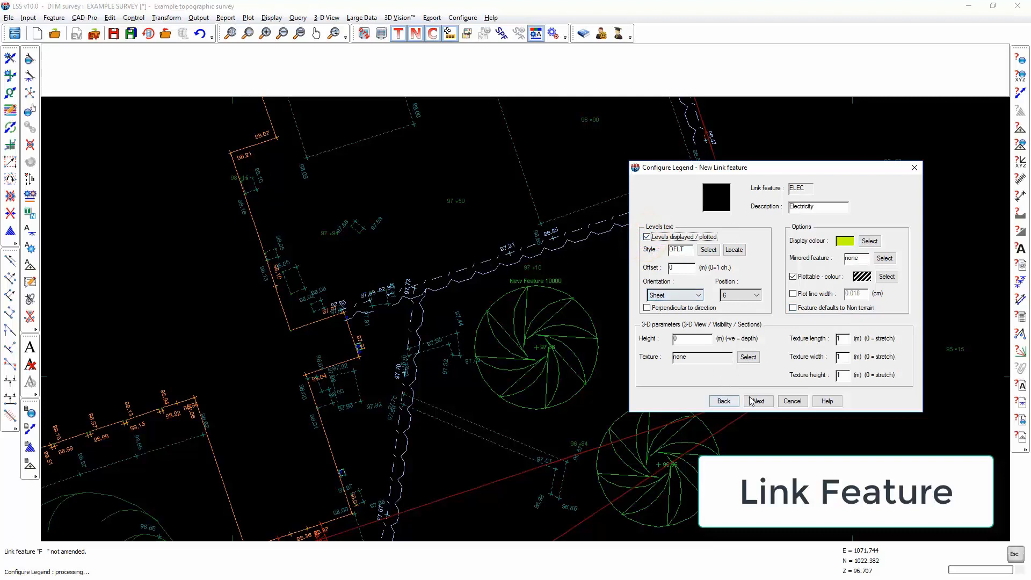
left_click(661, 309)
left_click(677, 295)
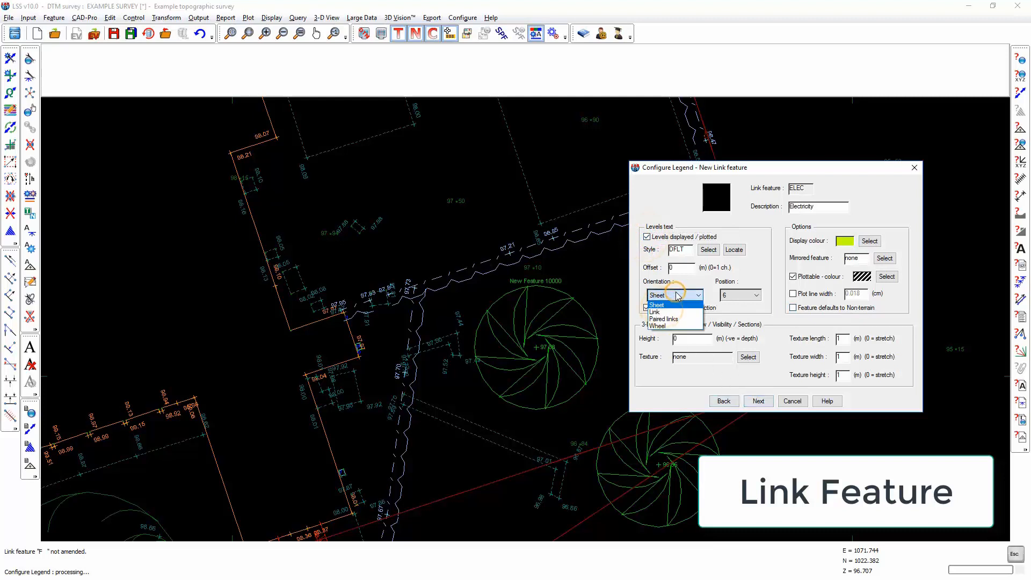
left_click(671, 313)
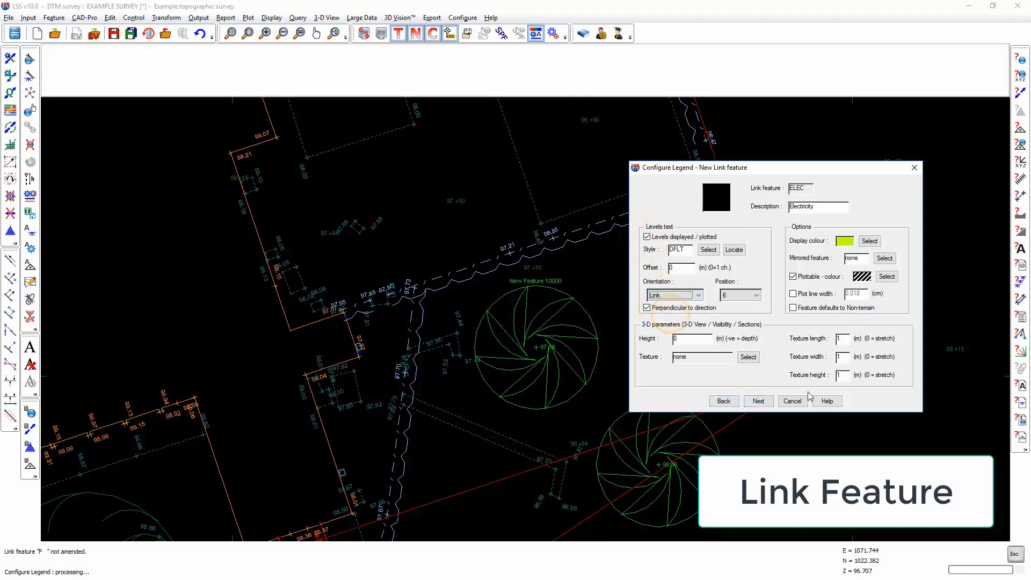
left_click(763, 402)
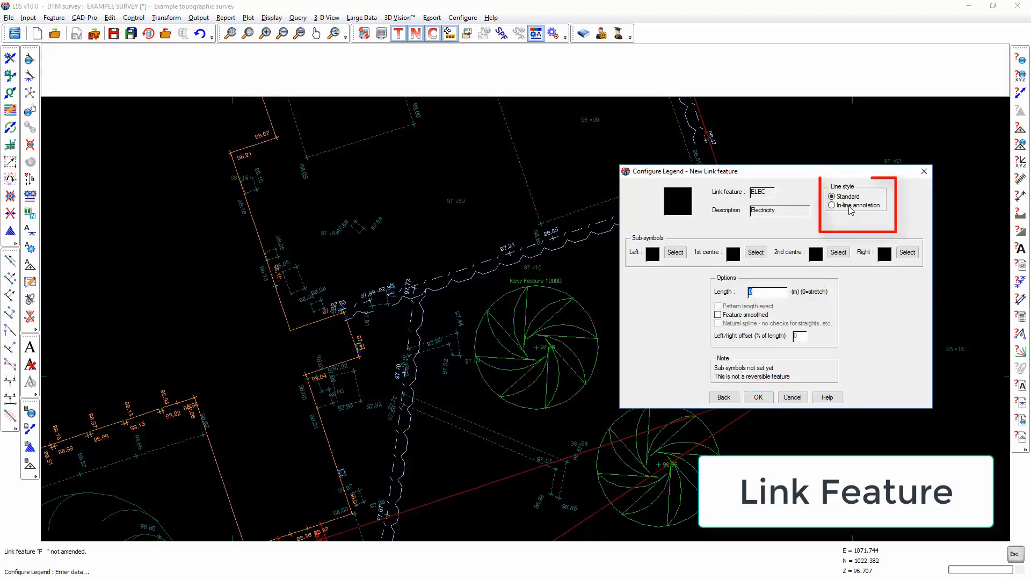
Set ELEC's line style to In-line annotation and assign dashed link symbol 13 as its line sub-symbol.
left_click(850, 207)
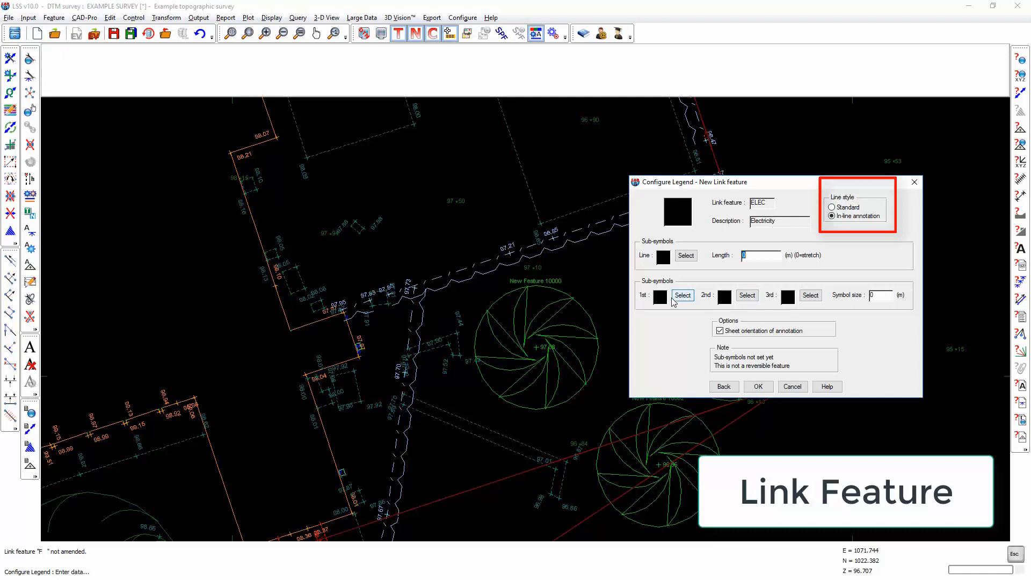
left_click(685, 256)
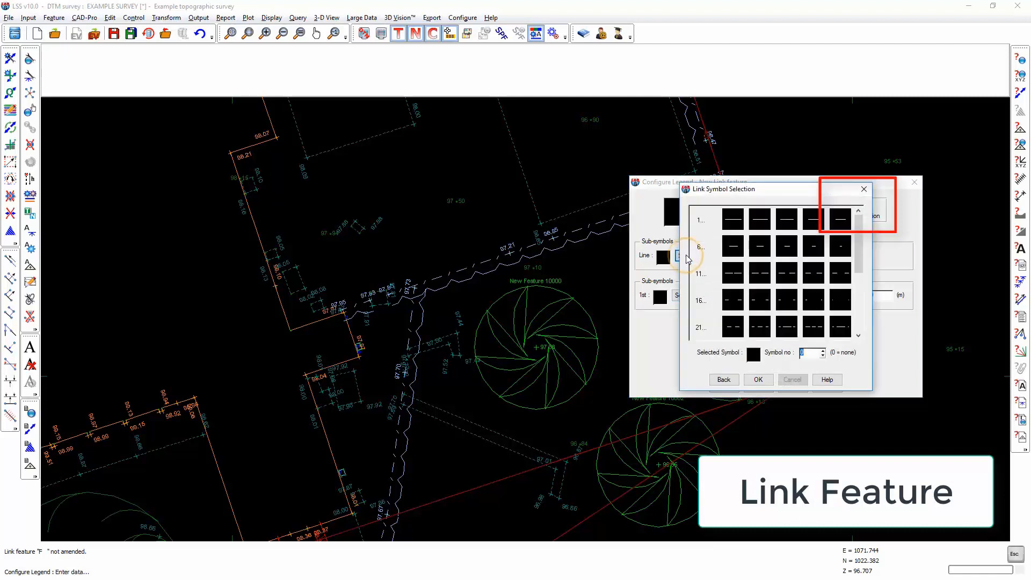
left_click(786, 273)
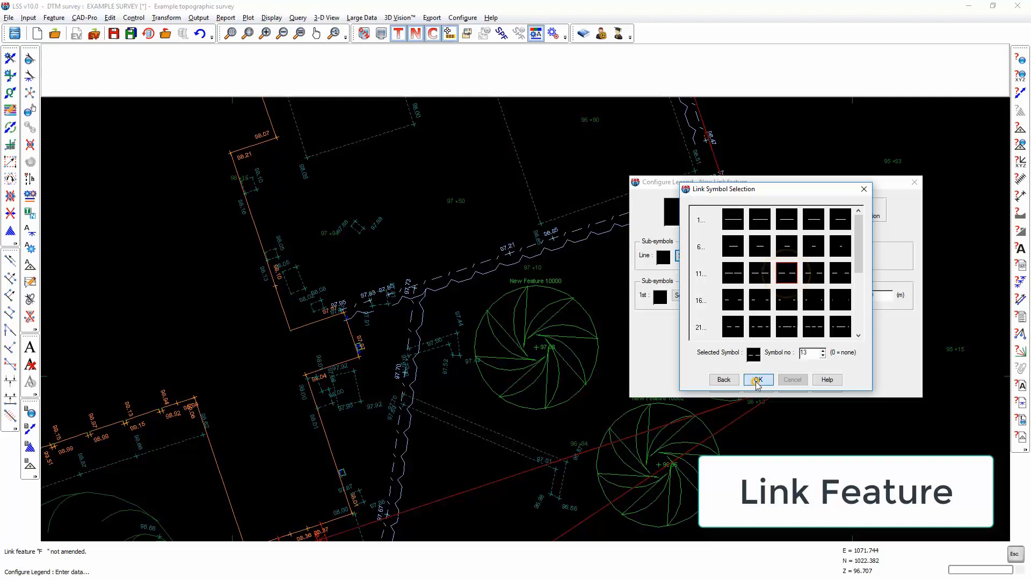
left_click(758, 379)
Assign the largest uppercase E as ELEC's first annotation sub-symbol and the largest lowercase l as its second.
left_click(683, 296)
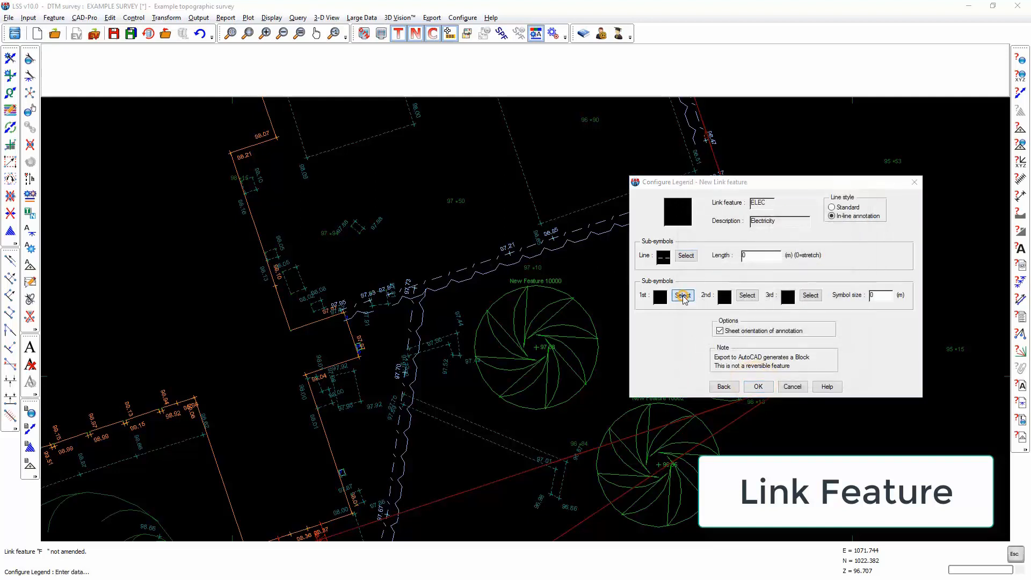
left_click_drag(859, 220, 857, 260)
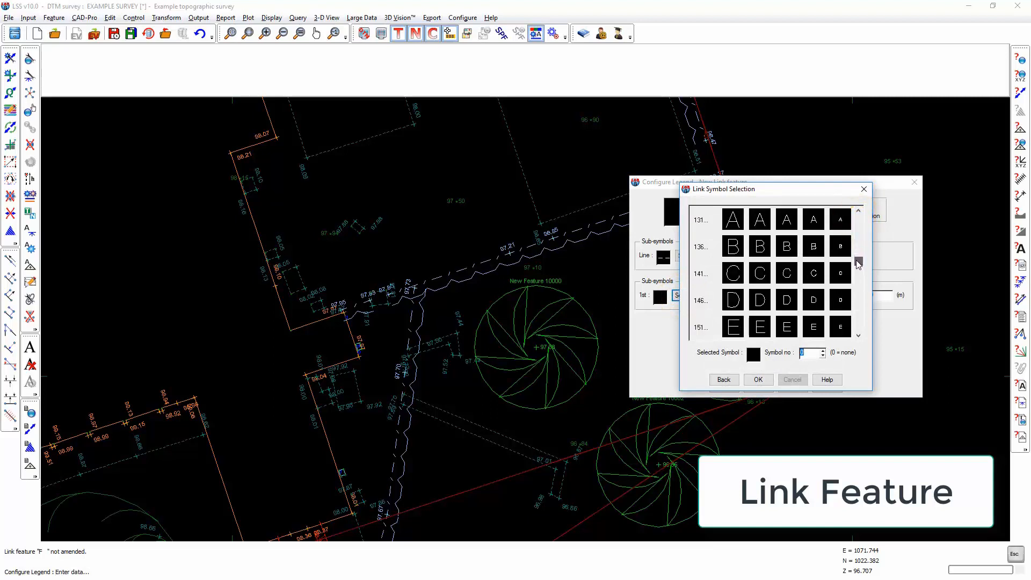
left_click(733, 327)
left_click(758, 380)
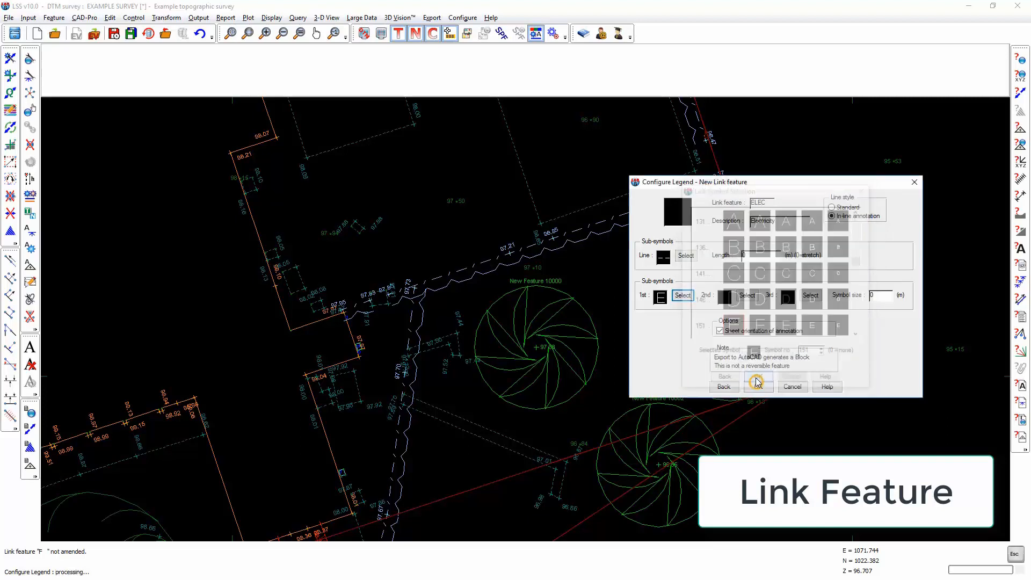
left_click(754, 299)
left_click_drag(859, 219, 860, 242)
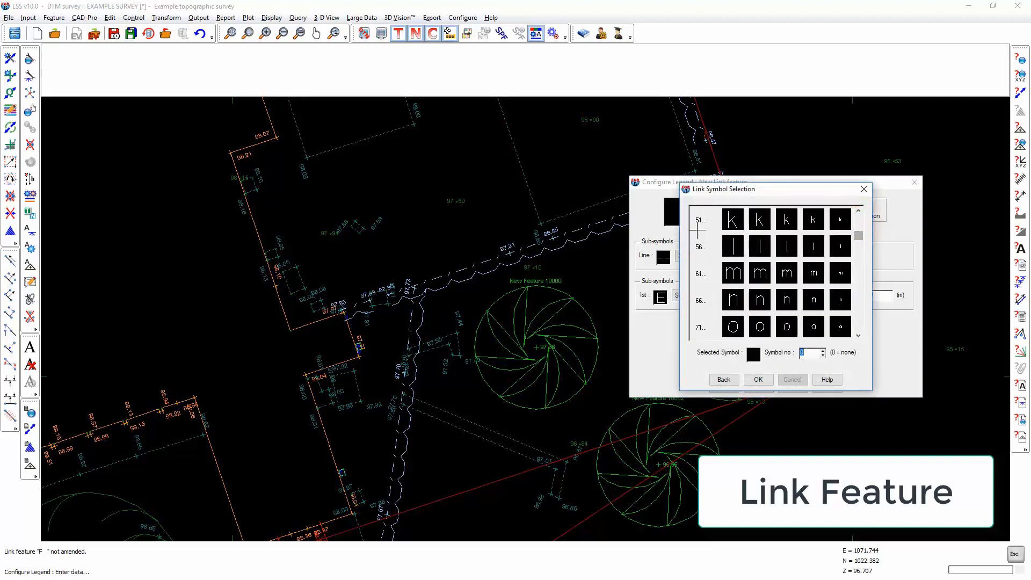
left_click(733, 246)
left_click(759, 380)
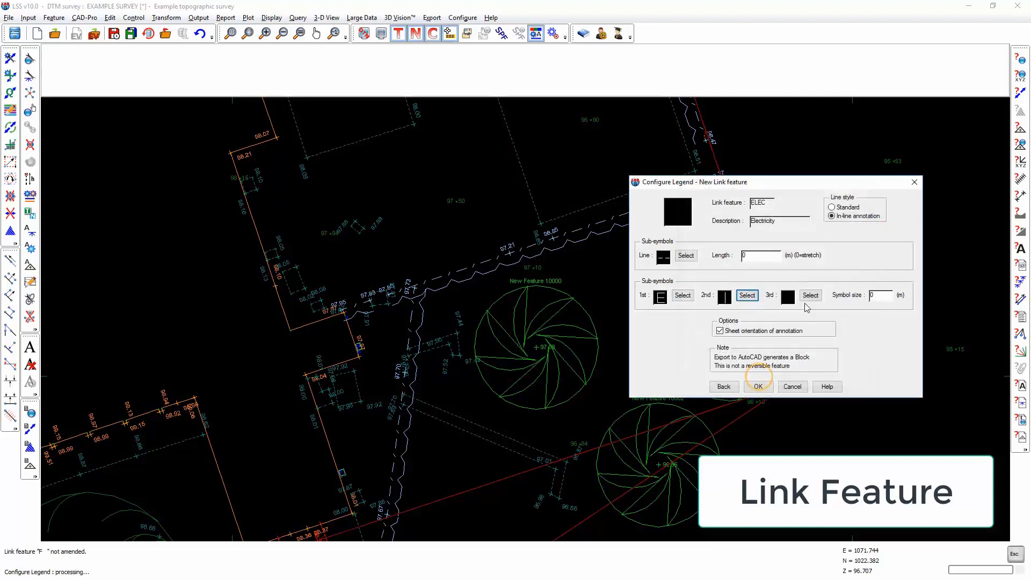
Assign the largest lowercase e, symbol 21, as ELEC's third annotation sub-symbol and review the available letter sizes.
left_click(810, 296)
left_click_drag(859, 218, 859, 222)
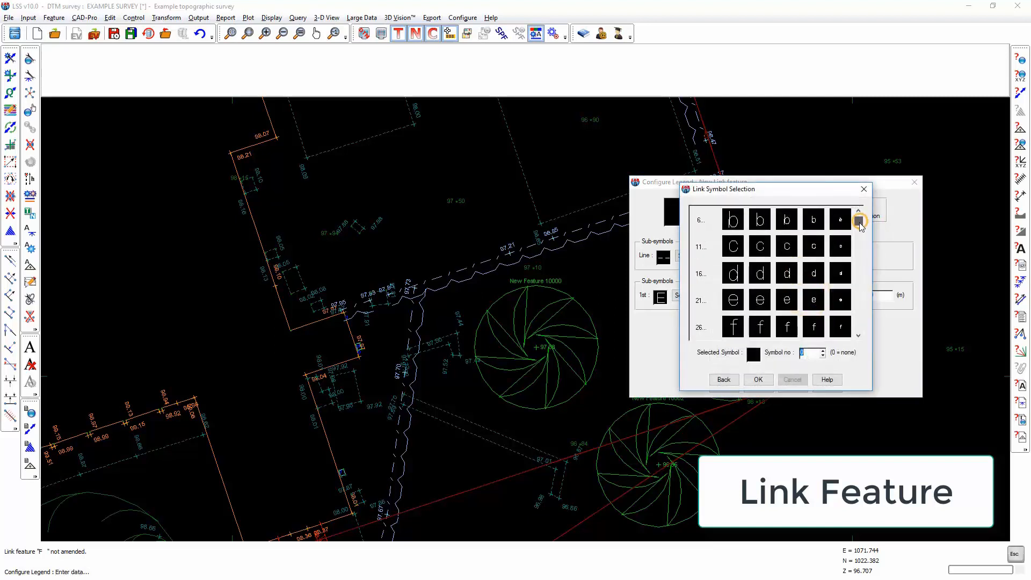
left_click(733, 300)
left_click(758, 379)
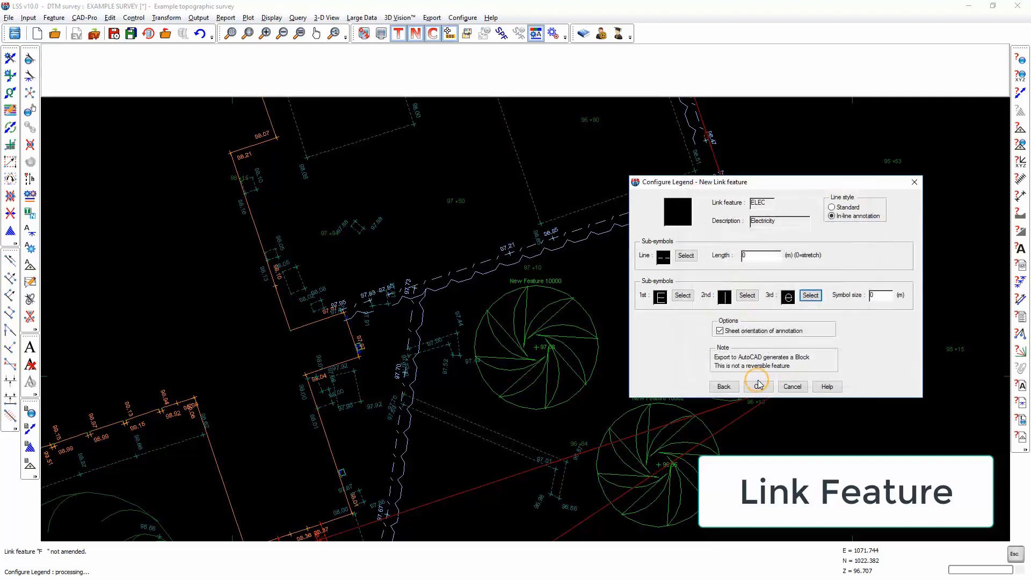
left_click(810, 295)
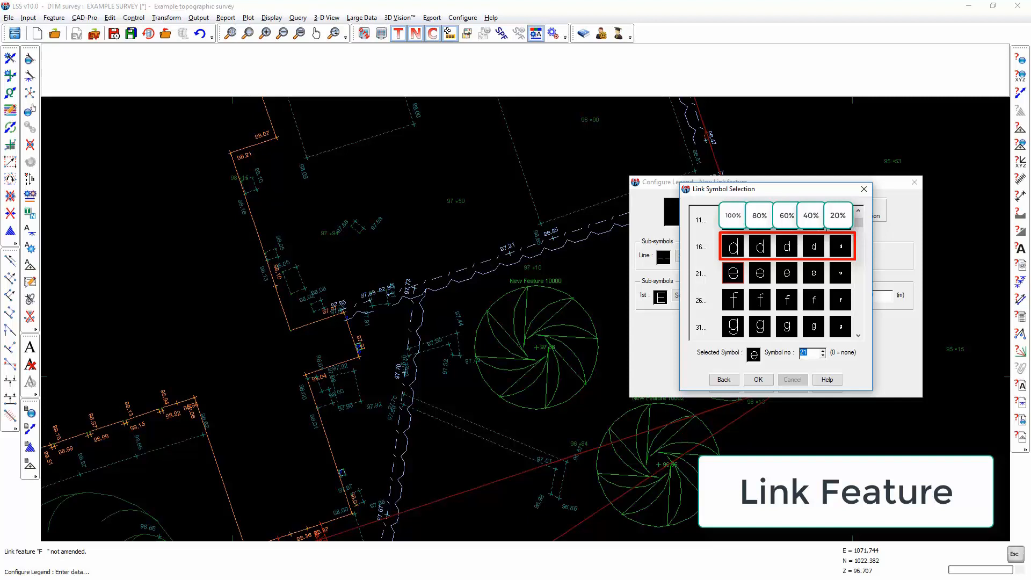
left_click(759, 380)
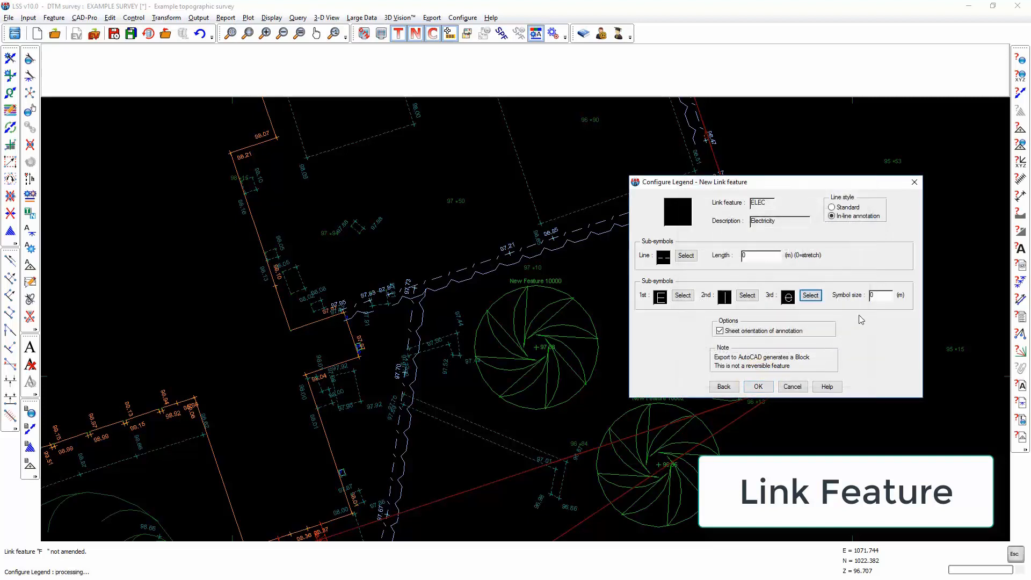
Set ELEC's line length to 2 m and symbol size to 0.2 m, and turn off sheet orientation of annotation.
double_click(766, 257)
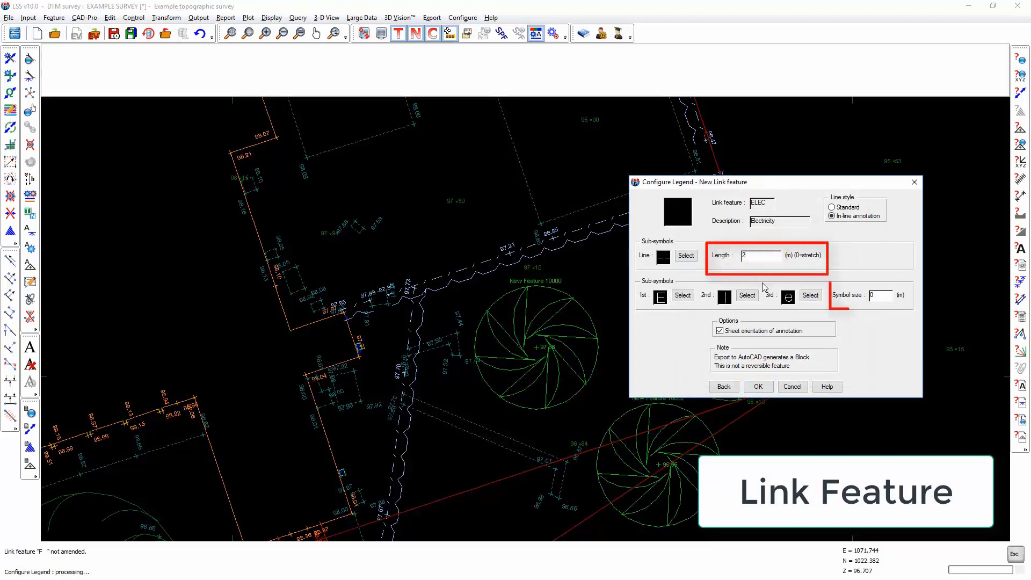
double_click(881, 295)
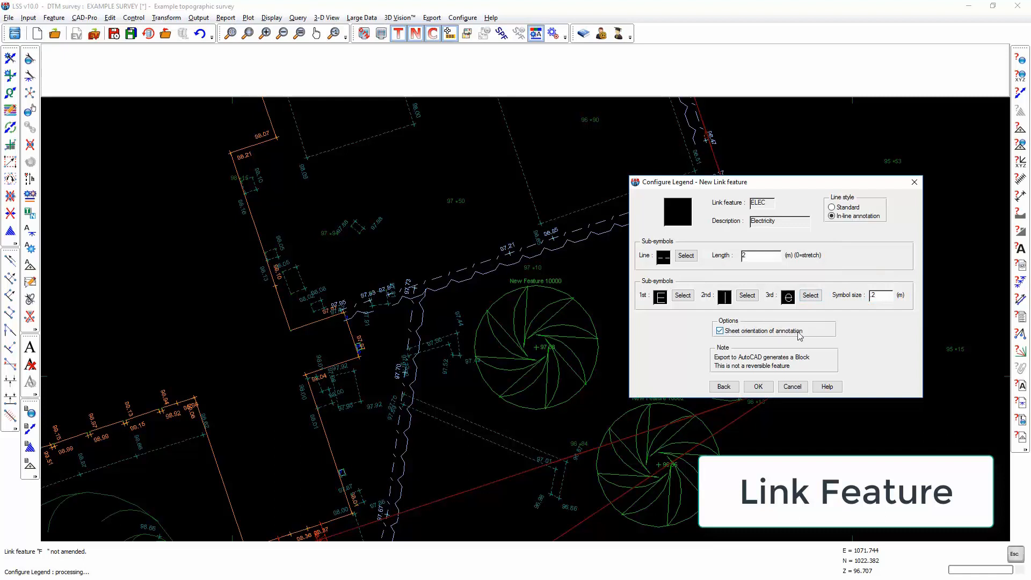
left_click(750, 331)
Create the ELEC link feature and save the changes to the legend.
left_click(762, 388)
left_click(793, 308)
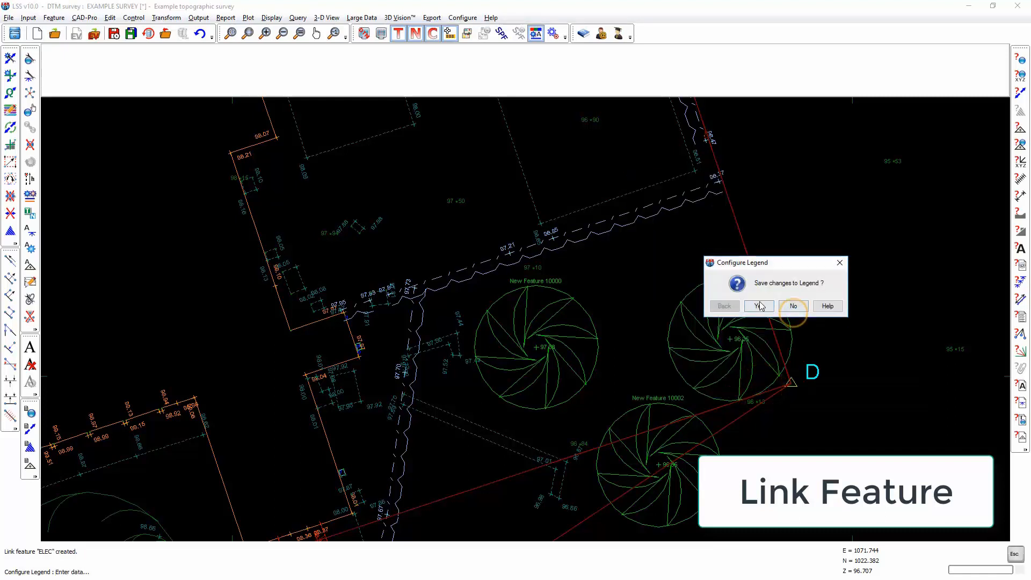
left_click(759, 306)
Insert an ELEC - Electricity link string through four points east of station D and inspect its in-line annotation.
left_click(10, 59)
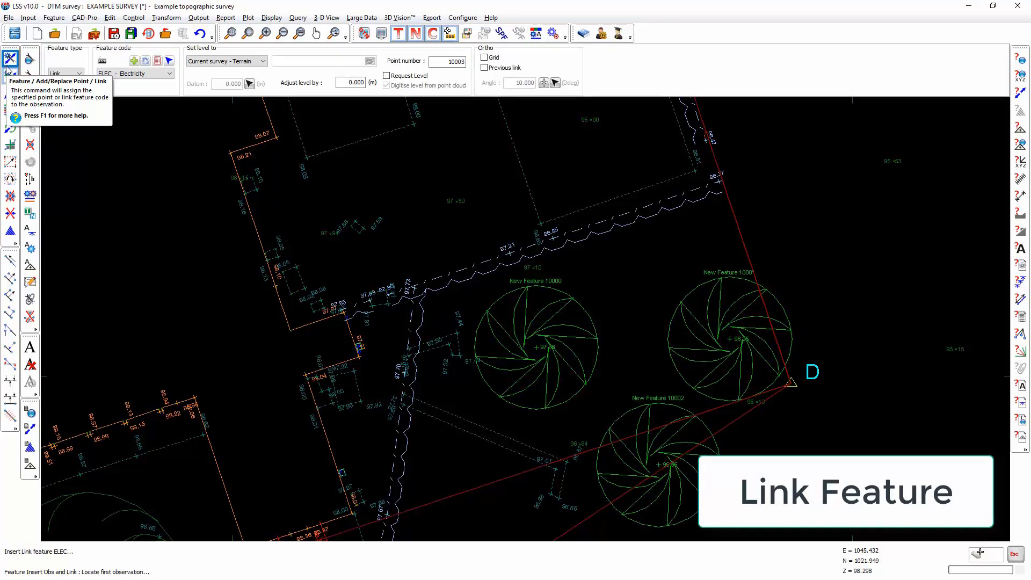
left_click(926, 414)
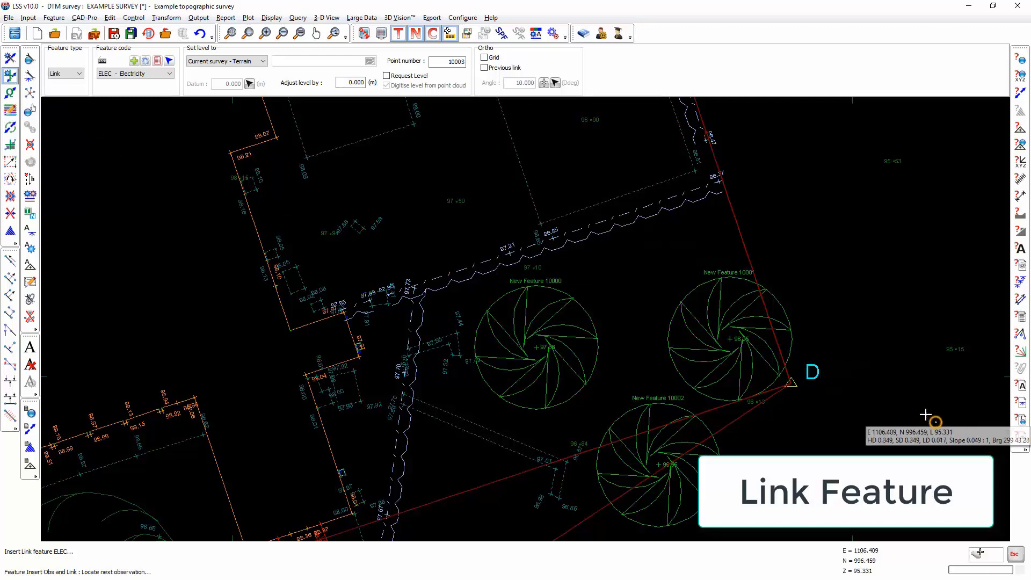
left_click(847, 300)
left_click(807, 189)
left_click(849, 119)
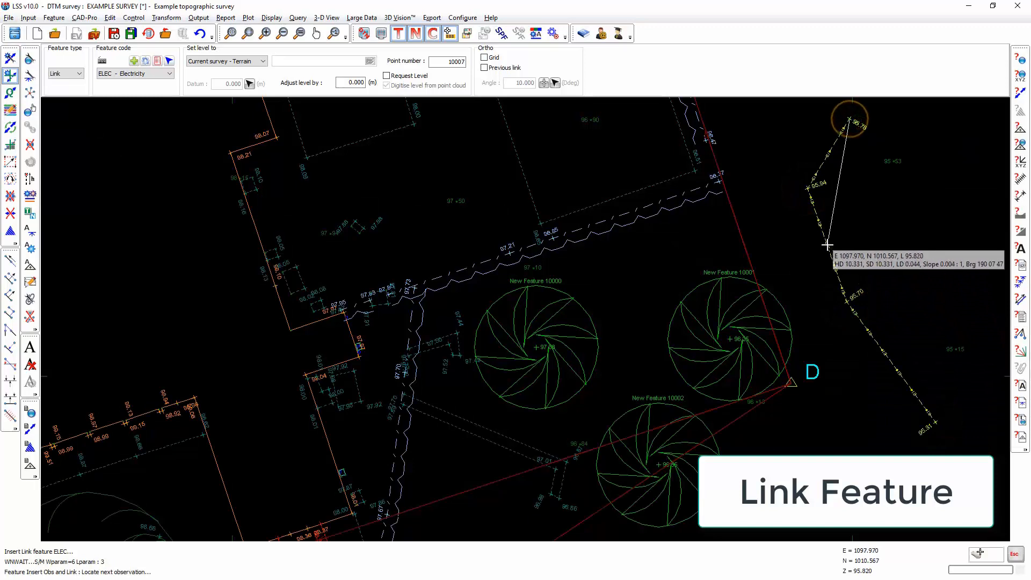
scroll(827, 246, "up", 6)
scroll(800, 290, "down", 6)
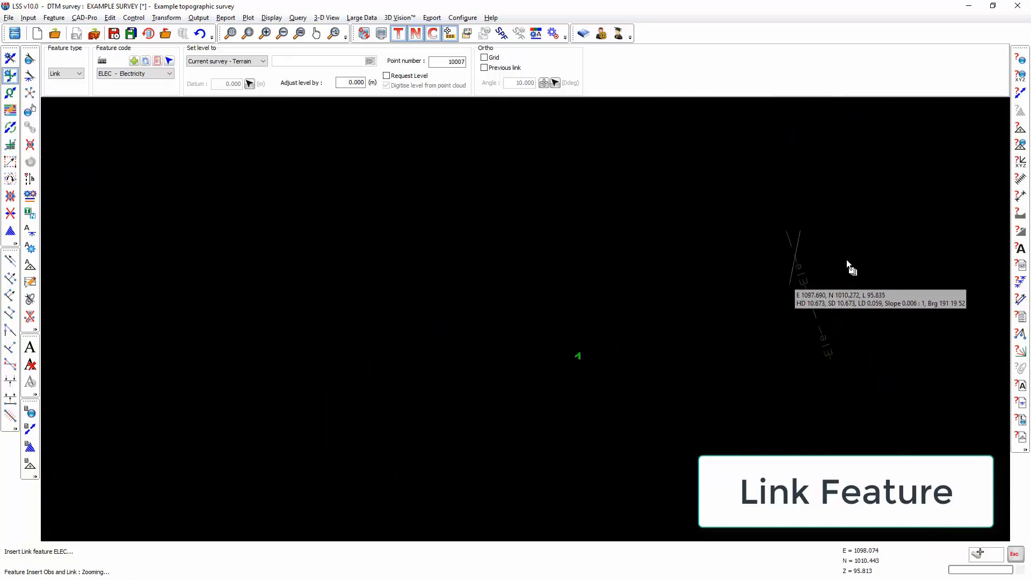
left_click_drag(846, 257, 508, 462)
left_click_drag(563, 232, 497, 507)
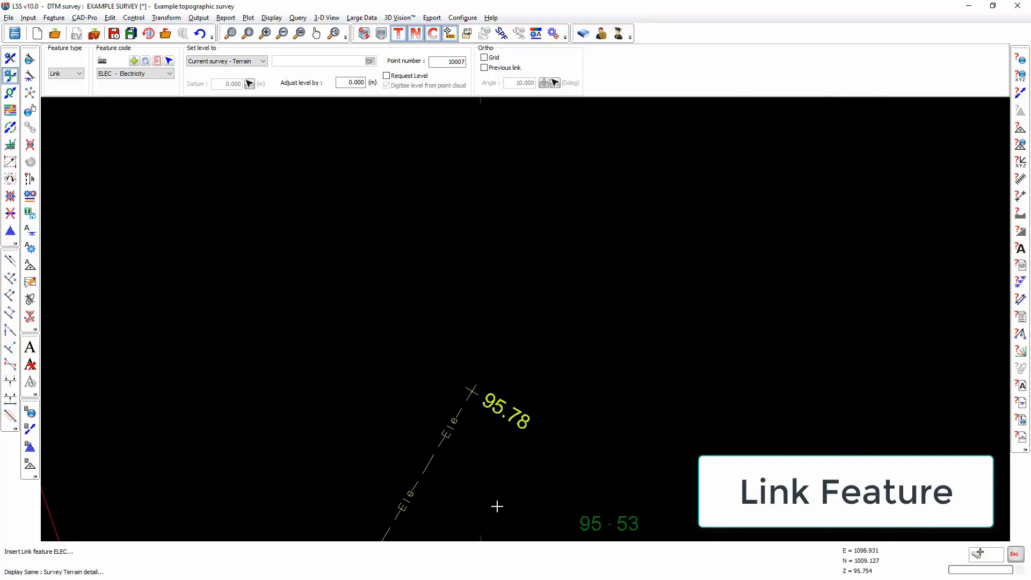
Extend the ELEC - Electricity string from its northern end through four points curving round to the east, and finish it.
left_click(520, 322)
left_click(624, 284)
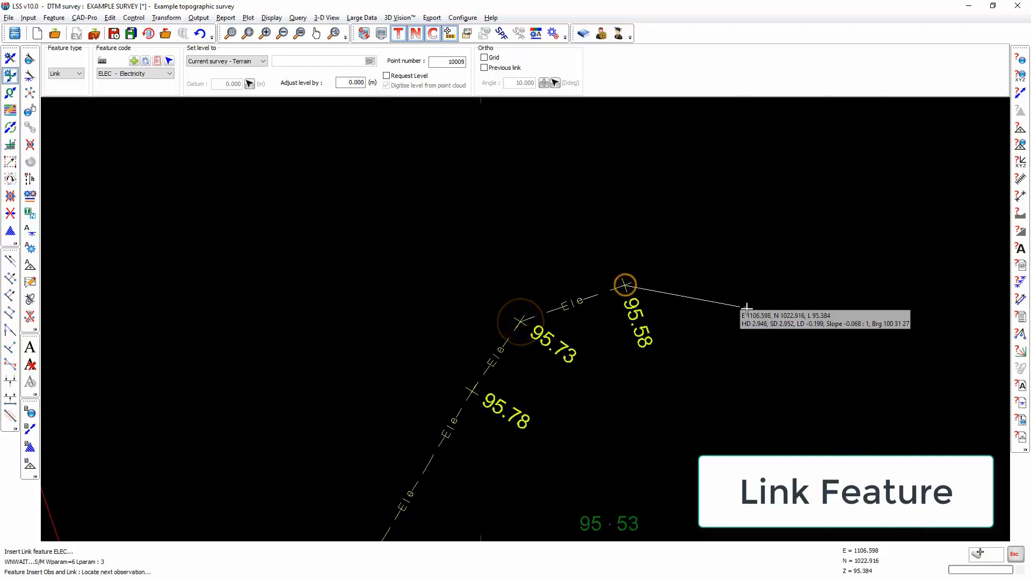
left_click(743, 306)
left_click(784, 353)
right_click(785, 353)
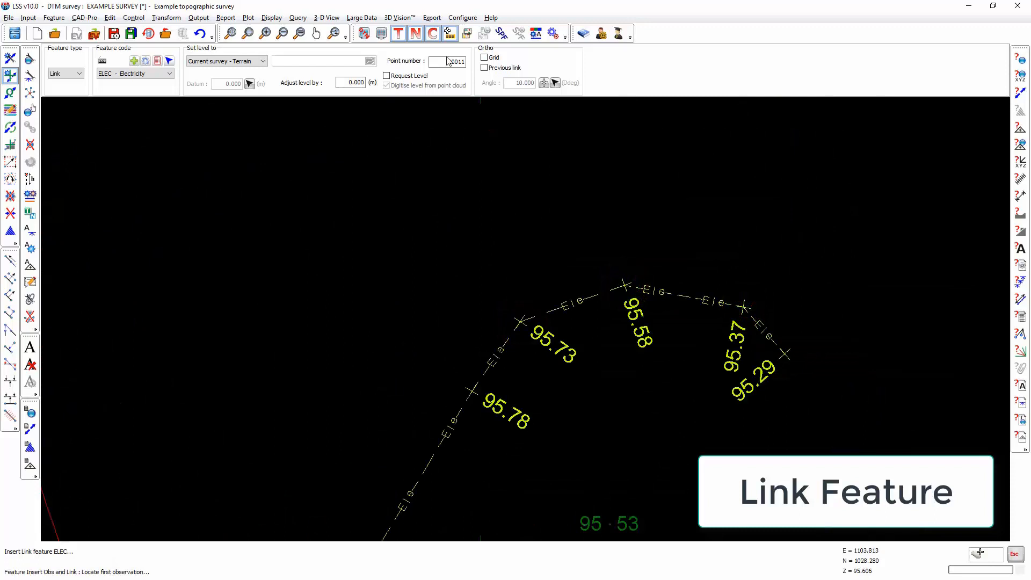
Amend link feature ELEC, setting its line length to 5 m and symbol size to 0.4 m.
left_click(535, 33)
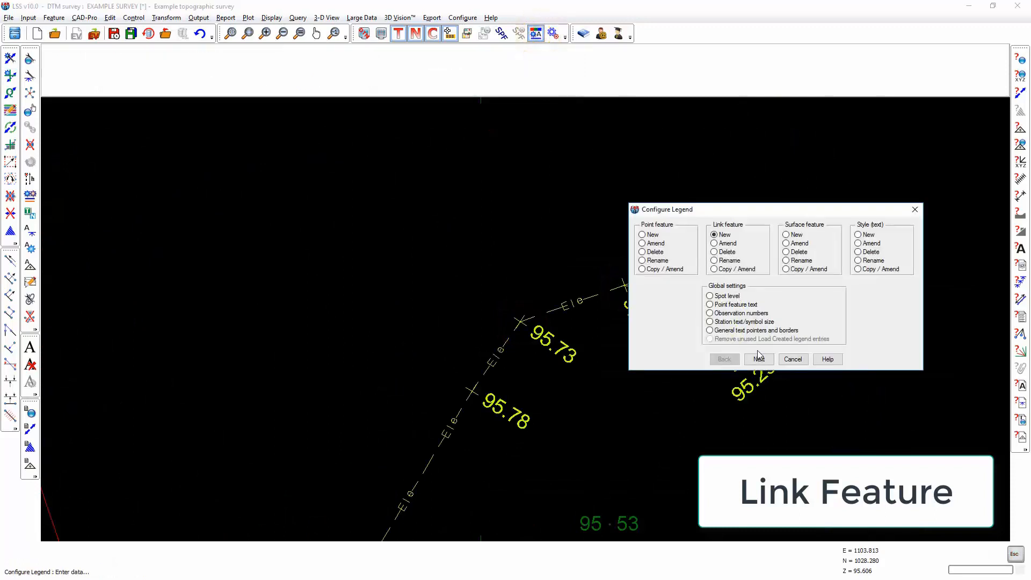
left_click(720, 243)
left_click(766, 361)
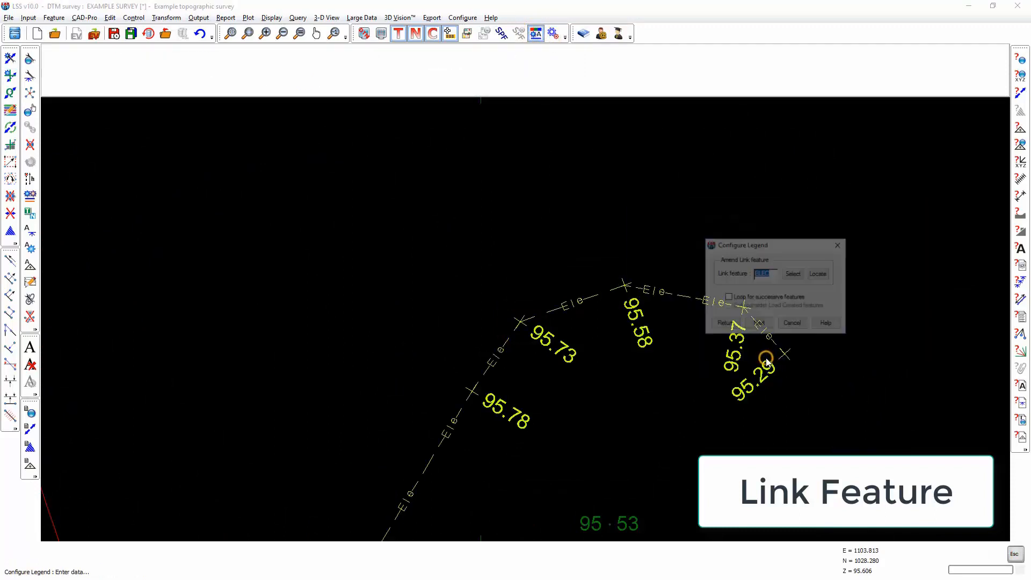
left_click(759, 323)
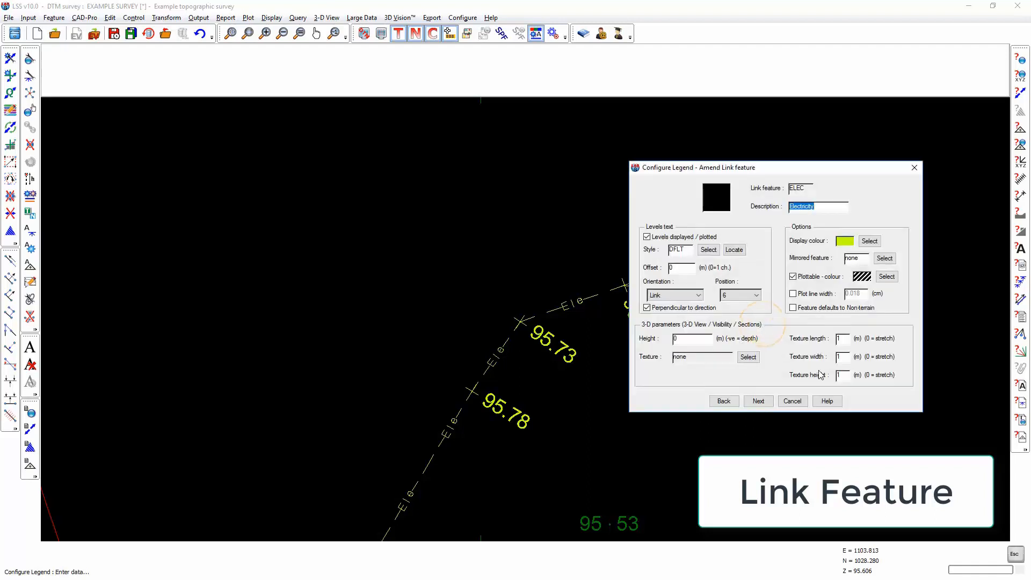
left_click(772, 401)
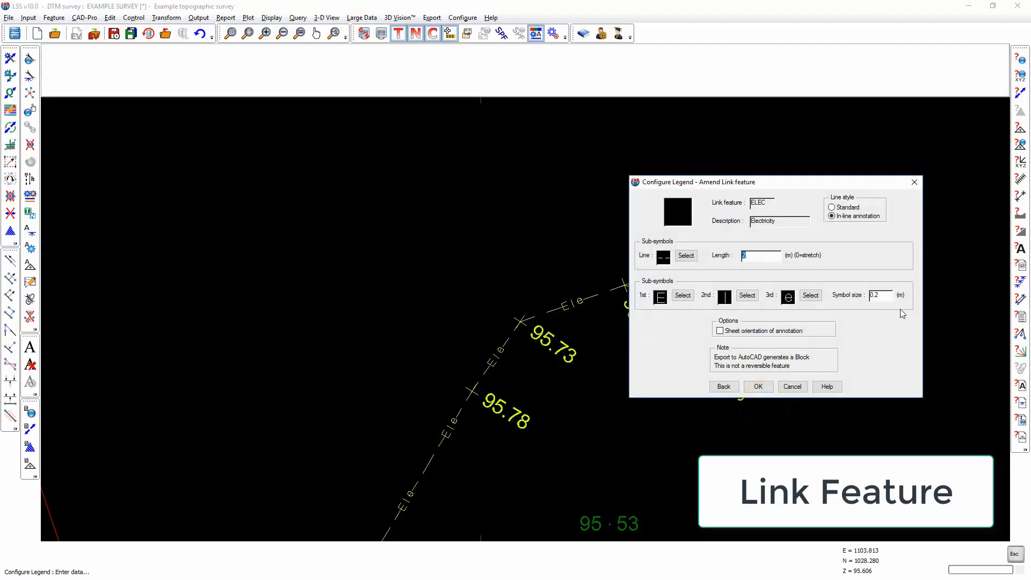
double_click(891, 296)
double_click(765, 255)
type("5")
Apply the ELEC size amendments, save the changes to the legend, and inspect the redrawn electricity string.
left_click(758, 386)
left_click(795, 325)
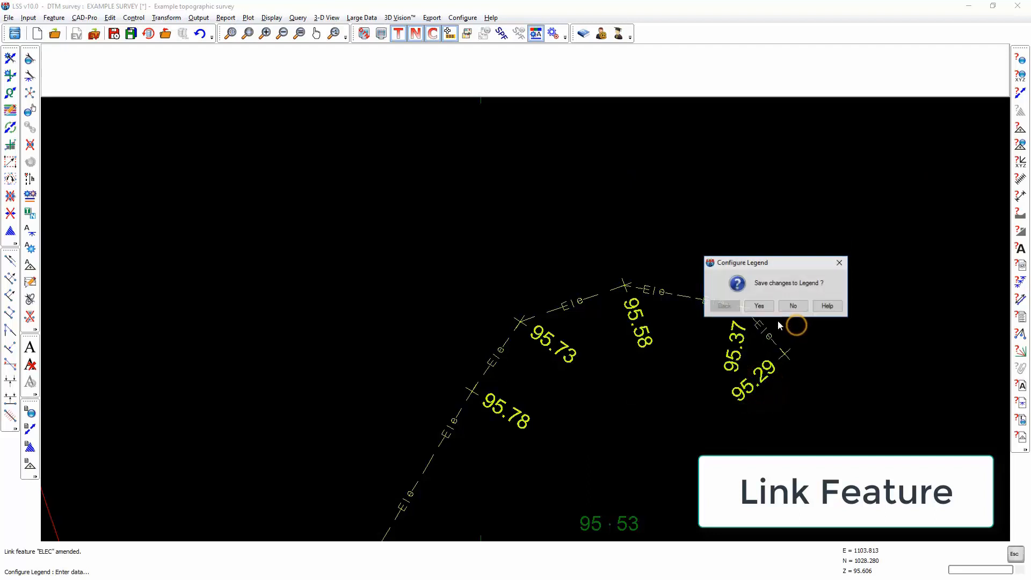
left_click(759, 306)
scroll(675, 365, "down", 3)
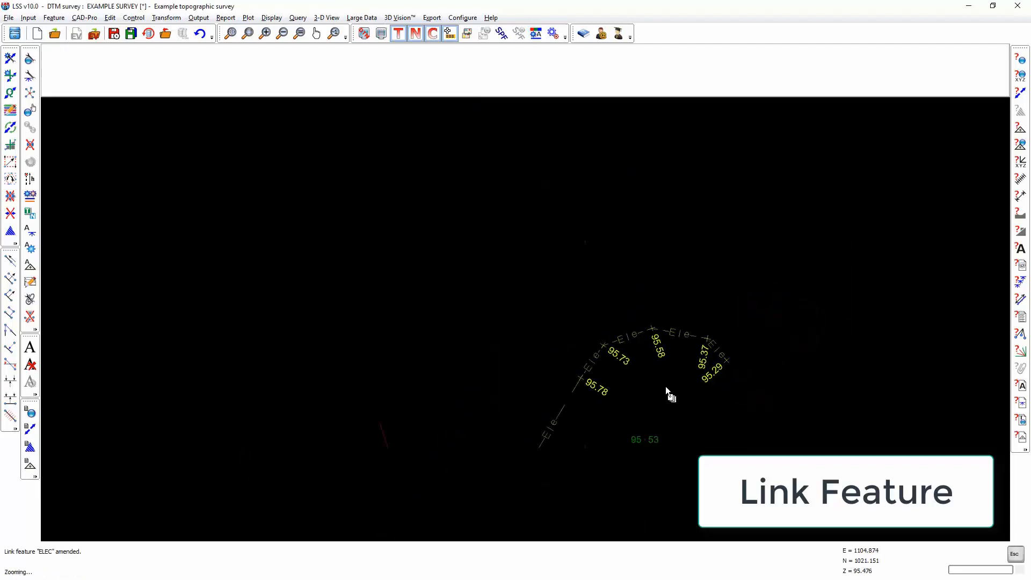
left_click_drag(660, 407, 714, 246)
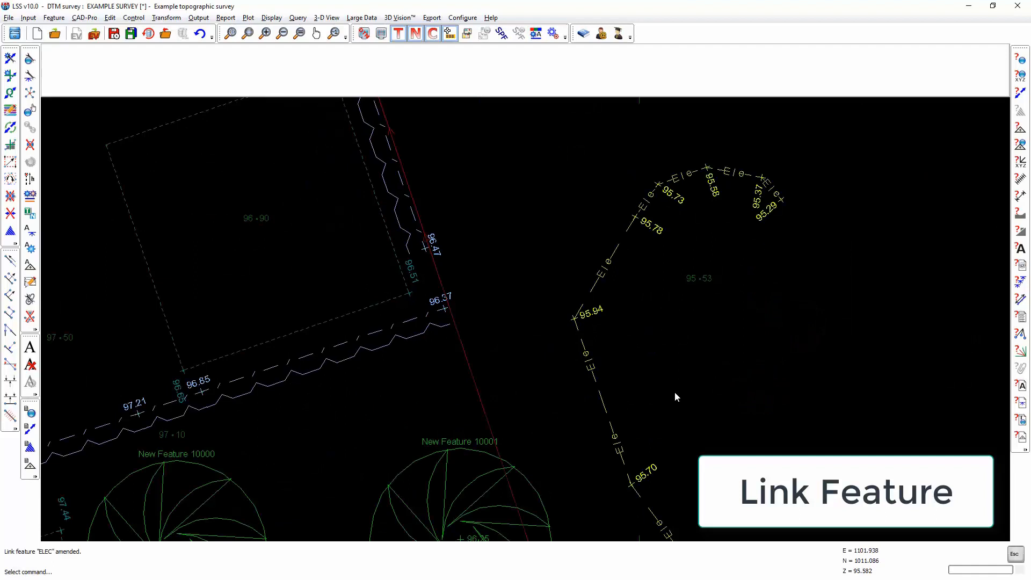
Turn on sheet orientation of annotation for link feature ELEC, save the legend, and inspect the annotation along the string.
left_click(536, 34)
left_click(758, 359)
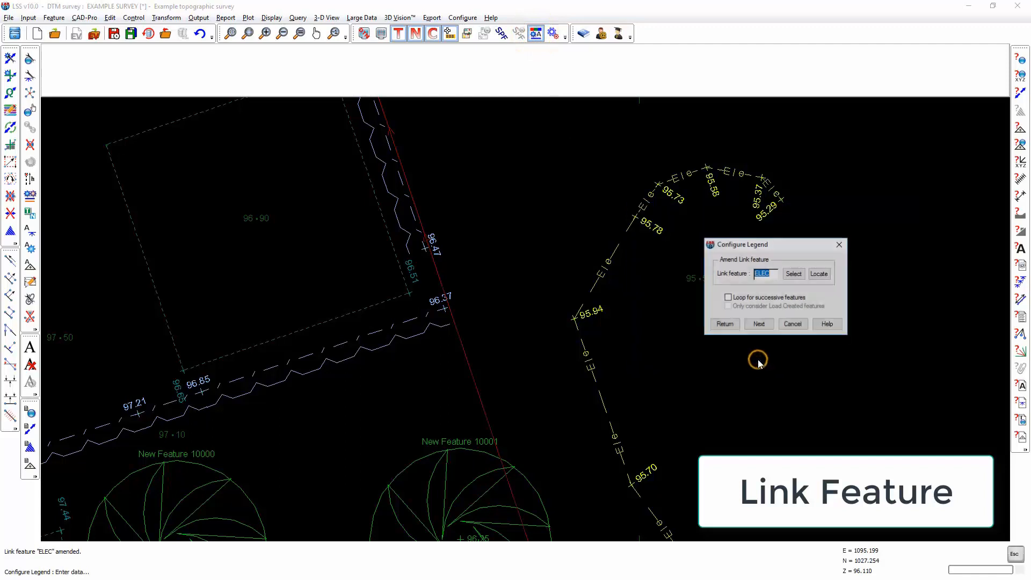
left_click(759, 326)
left_click(758, 398)
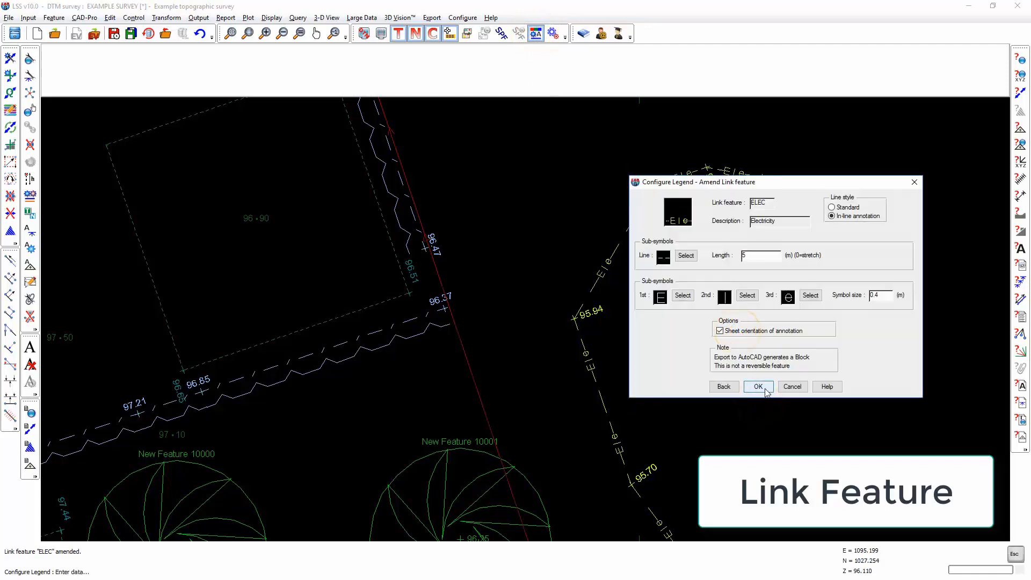
left_click(759, 387)
left_click(791, 324)
left_click(758, 304)
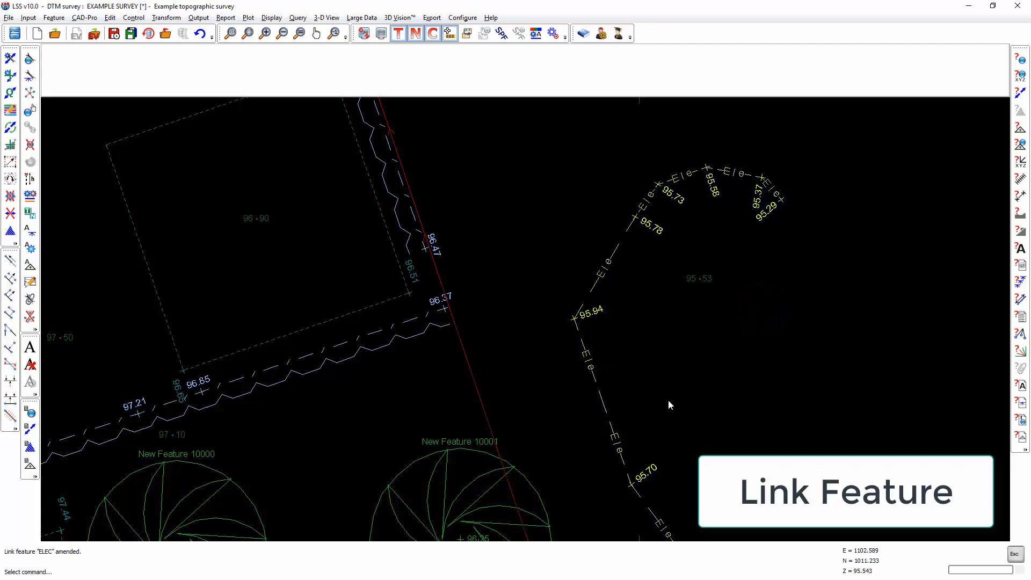
left_click_drag(611, 453, 637, 415)
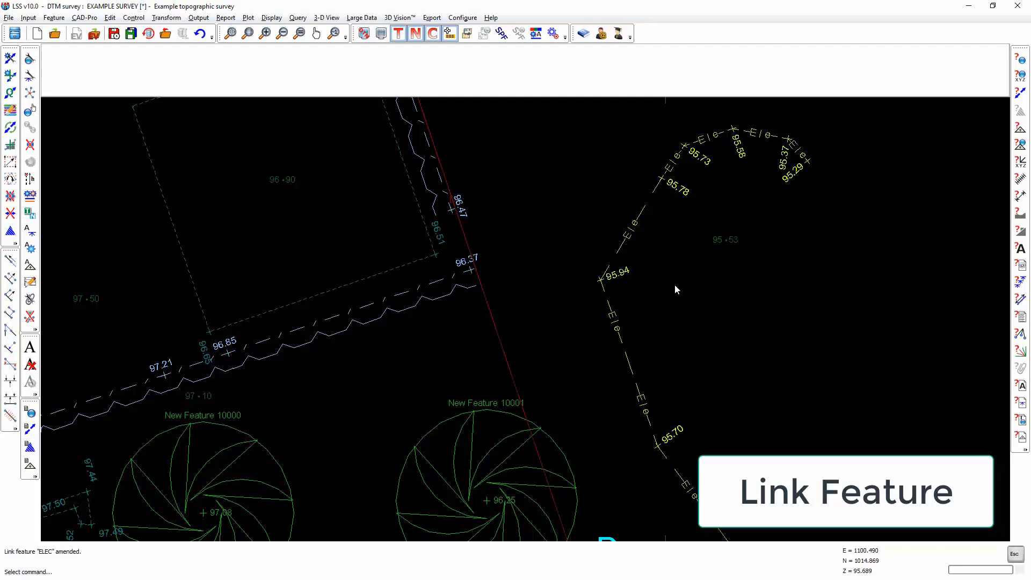
left_click_drag(675, 306, 617, 347)
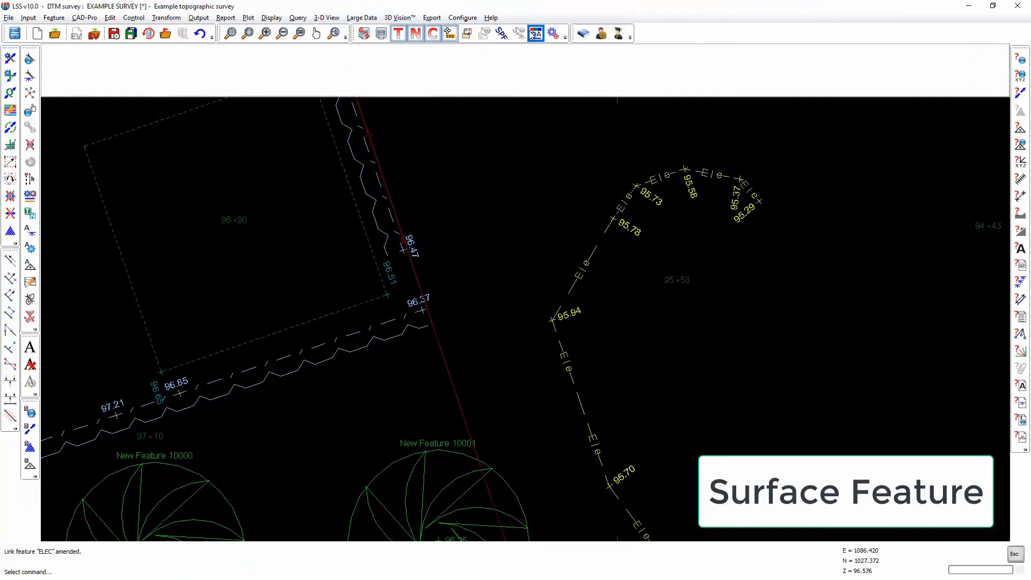
Start a new surface feature with code NEWS and description New Surface.
left_click(535, 34)
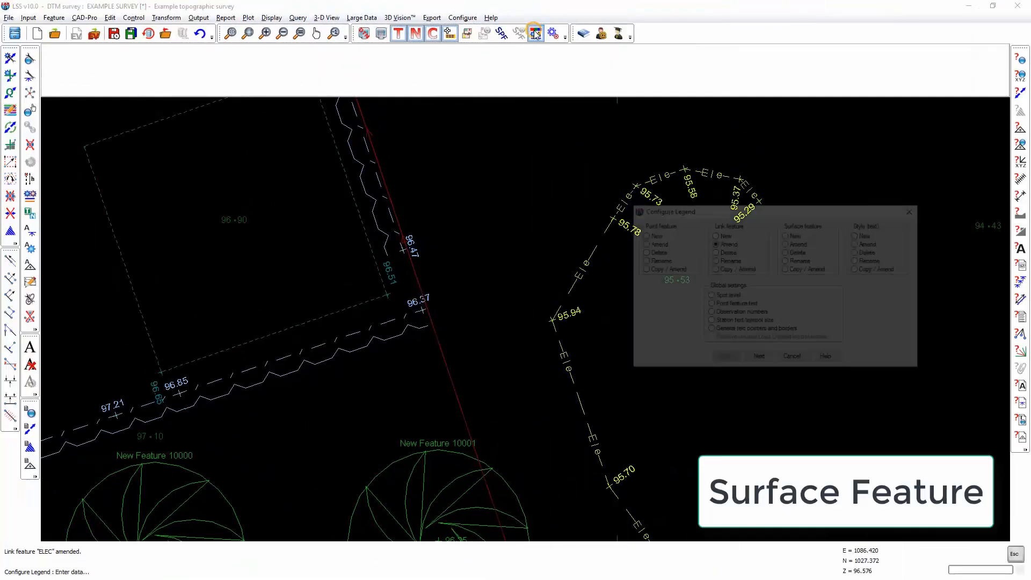
left_click(794, 234)
left_click(759, 361)
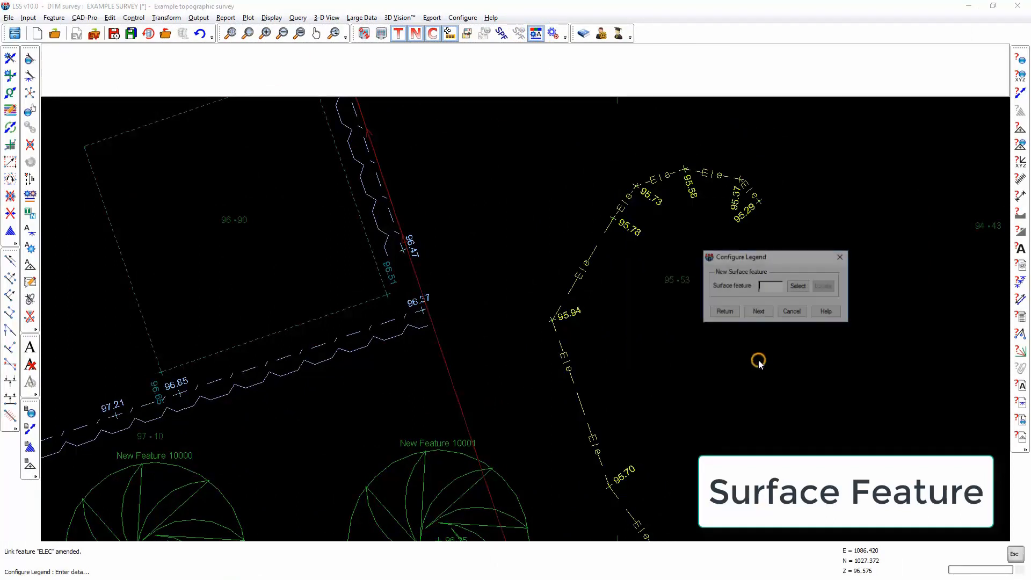
left_click(767, 287)
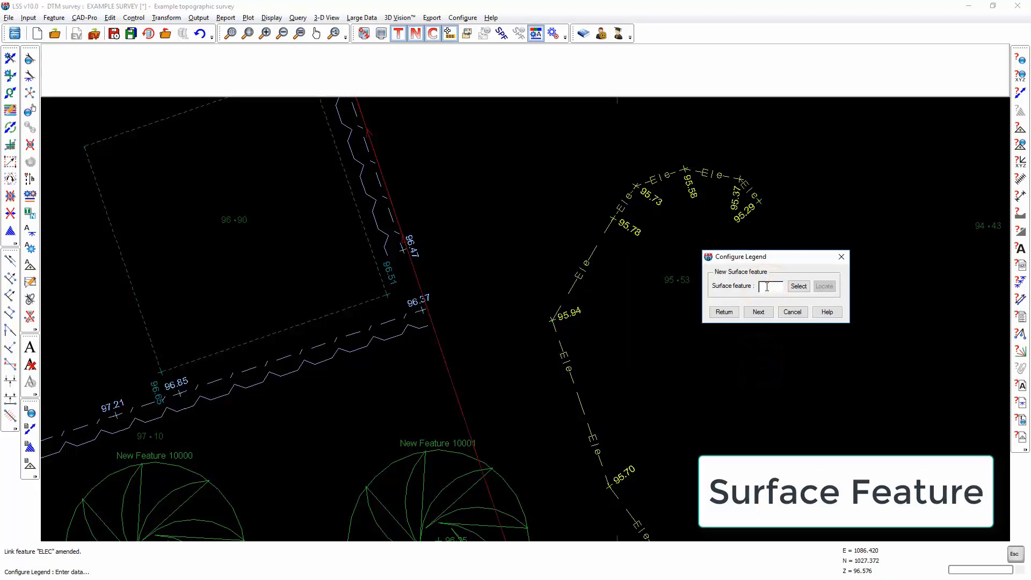
left_click(758, 312)
left_click(814, 214)
type("New Surface")
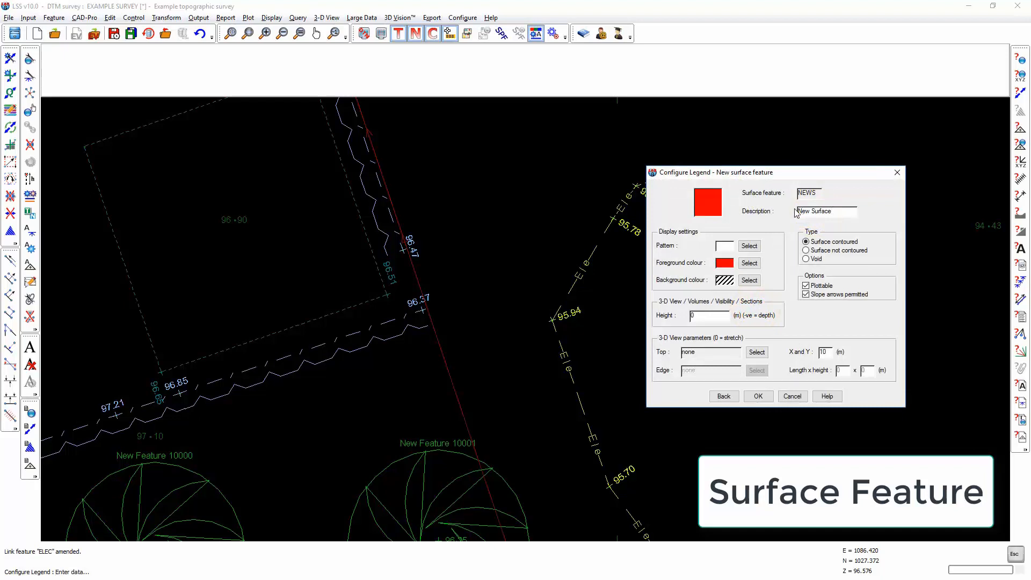
Give surface NEWS the solid pattern number 1 and foreground colour 120 (RGB 0/255/192).
left_click(749, 246)
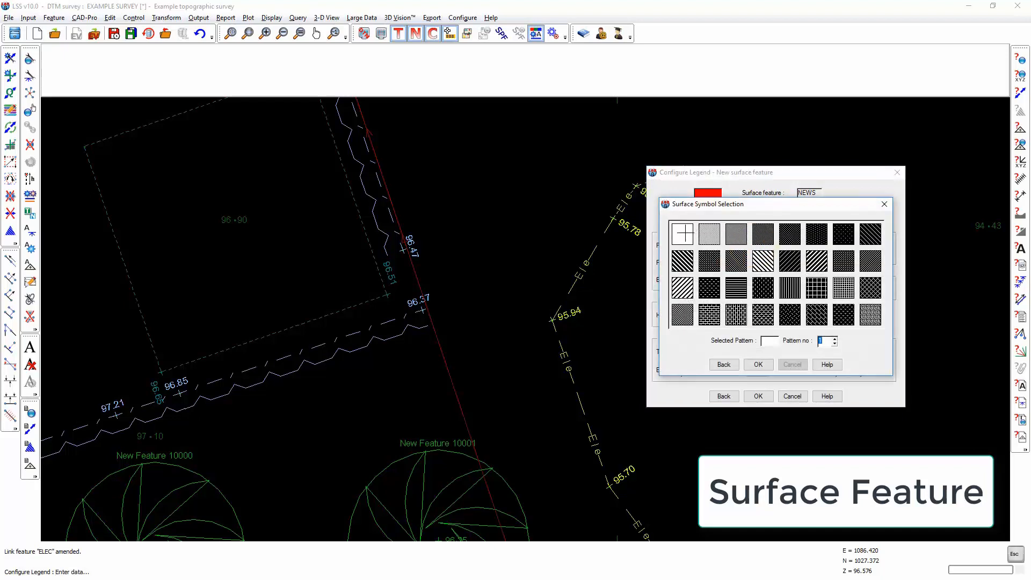
left_click(683, 235)
left_click(756, 365)
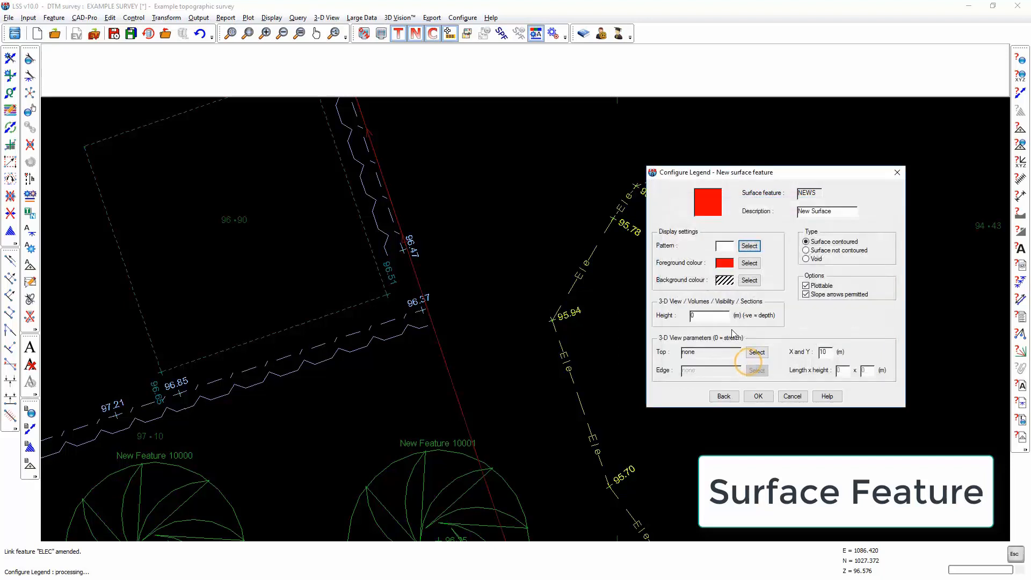
left_click(749, 262)
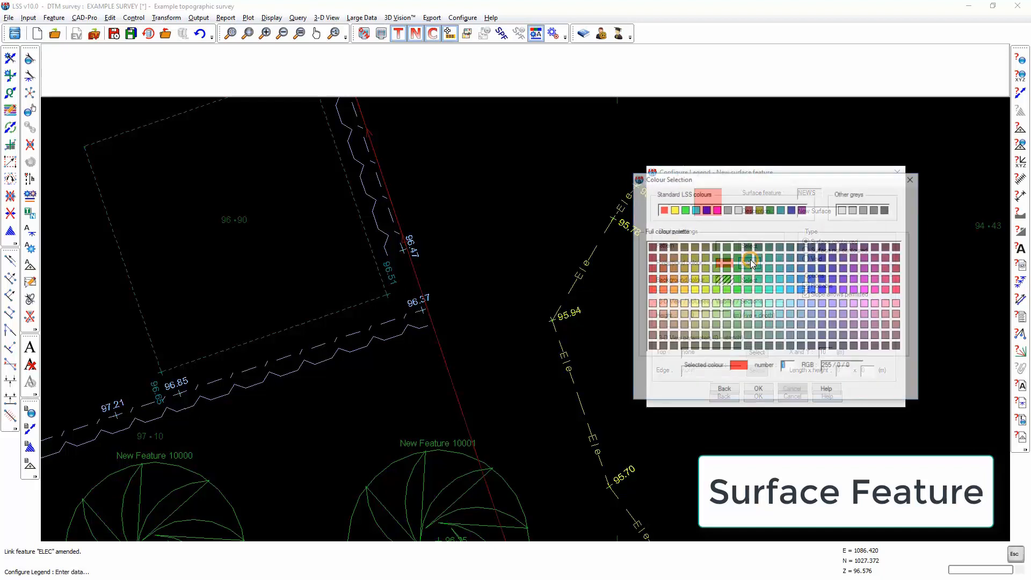
left_click(769, 290)
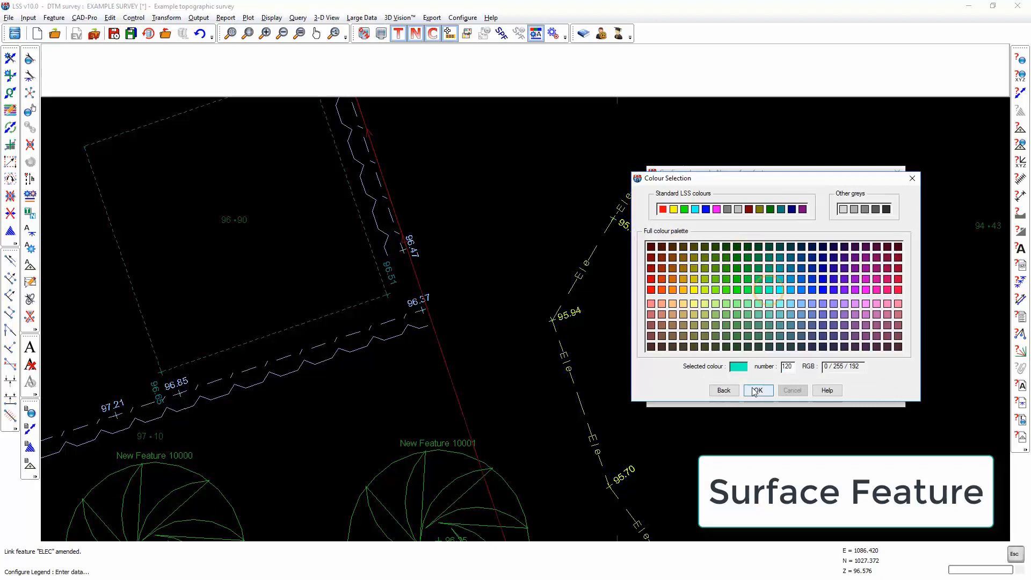
left_click(758, 391)
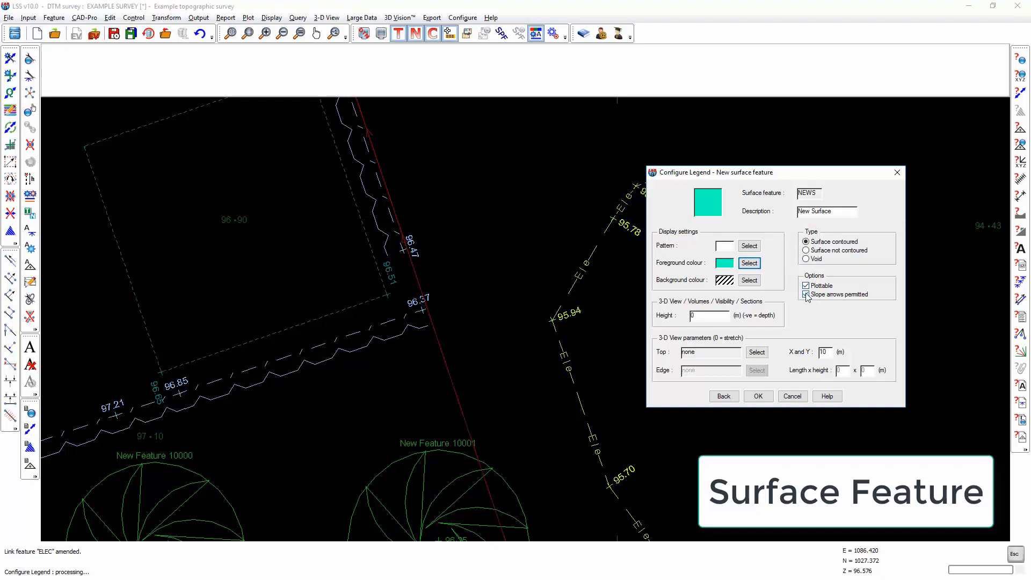
Choose the colour and solid line sub-symbol 1 for NEWS's first plot hatch line, and save the new surface feature to the legend.
double_click(714, 316)
left_click(761, 395)
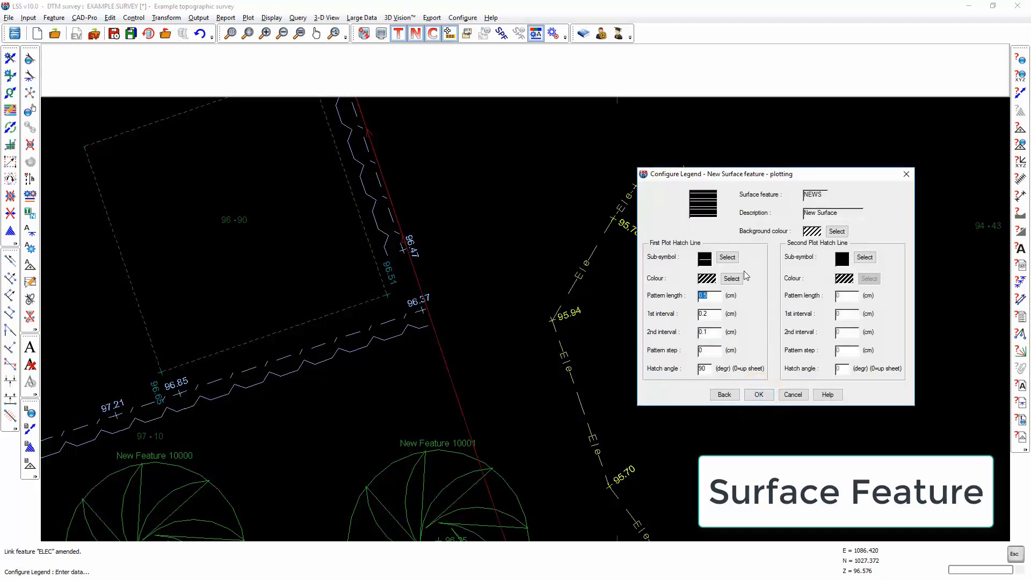
left_click(729, 258)
left_click(768, 289)
left_click(758, 391)
left_click(728, 257)
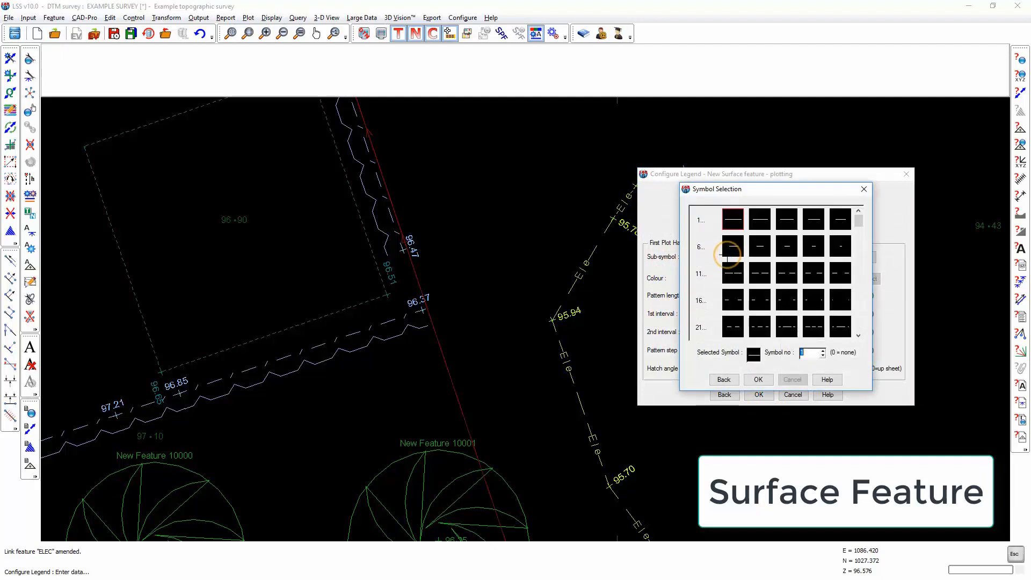
left_click(762, 380)
left_click(793, 315)
left_click(758, 306)
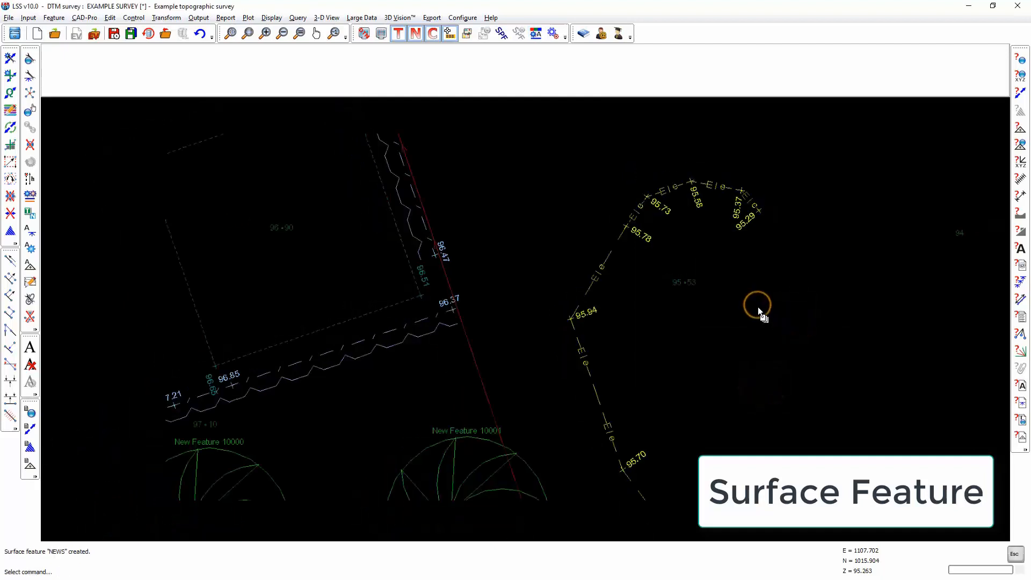
Add surface feature NEWS - New Surface with the Line method to the triangles north and east of the electricity string's curved end.
left_click(10, 231)
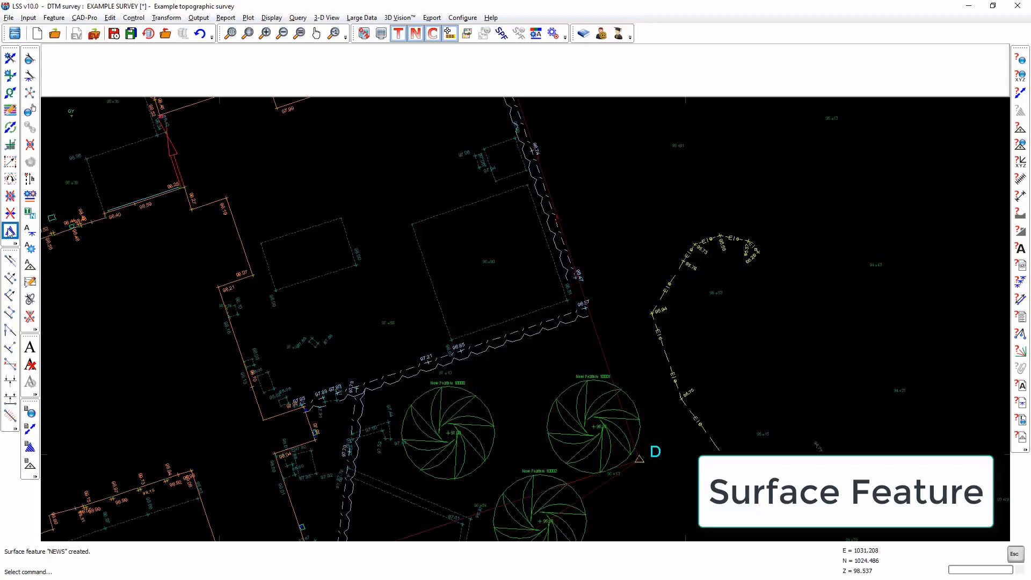
left_click(155, 80)
scroll(179, 98, "down", 1)
left_click(167, 128)
left_click(708, 146)
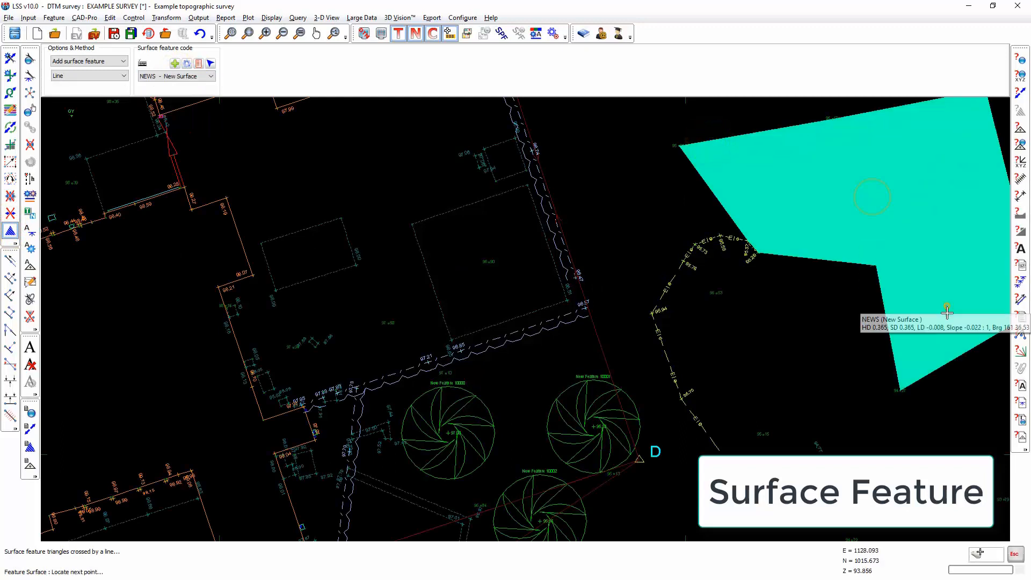
left_click(944, 301)
left_click(802, 328)
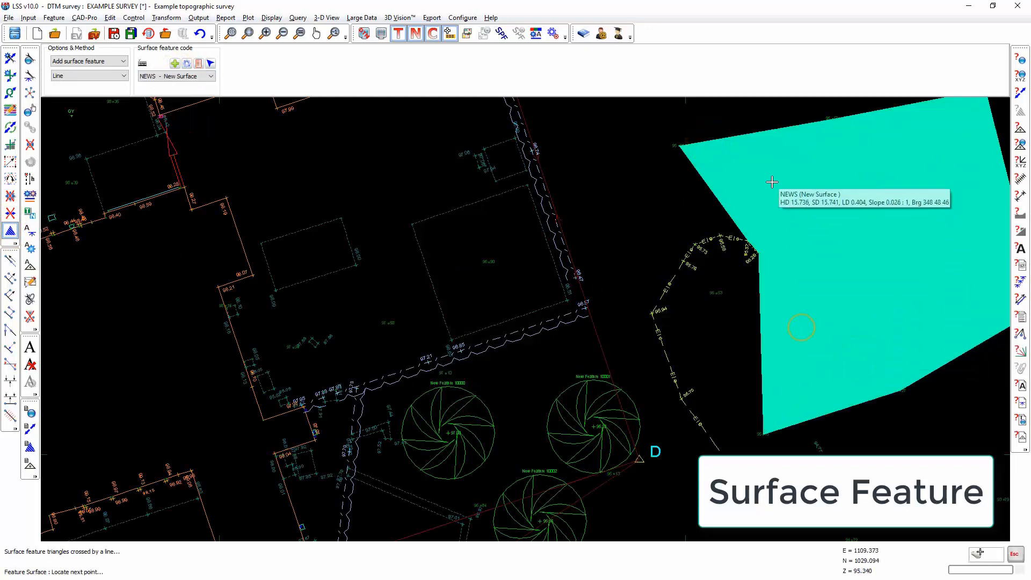
left_click(657, 131)
left_click(621, 179)
left_click(735, 194)
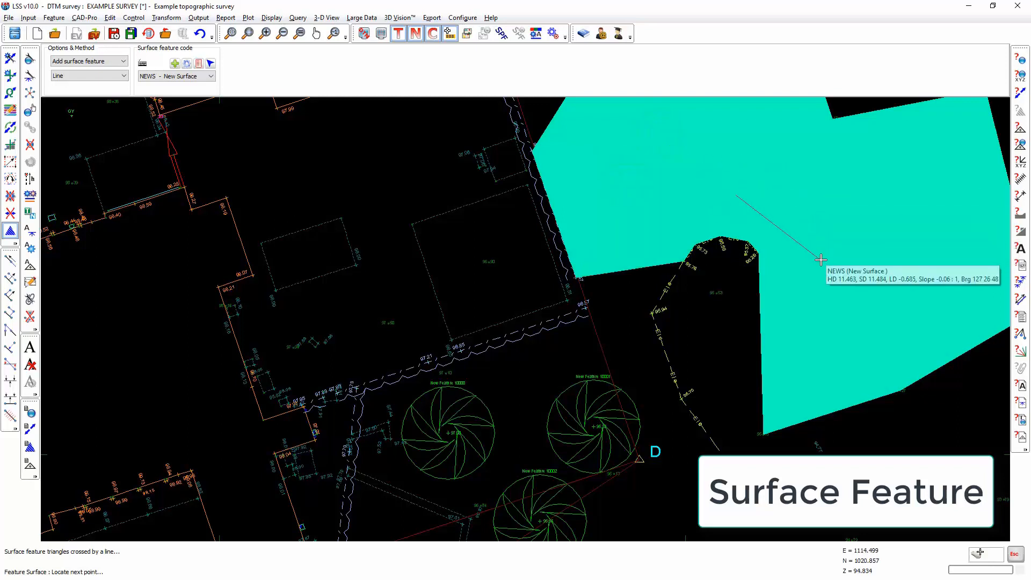
Turn on terrain contours at a 0.5 m interval in the DTM display and view them across the NEWS surface.
left_click(363, 33)
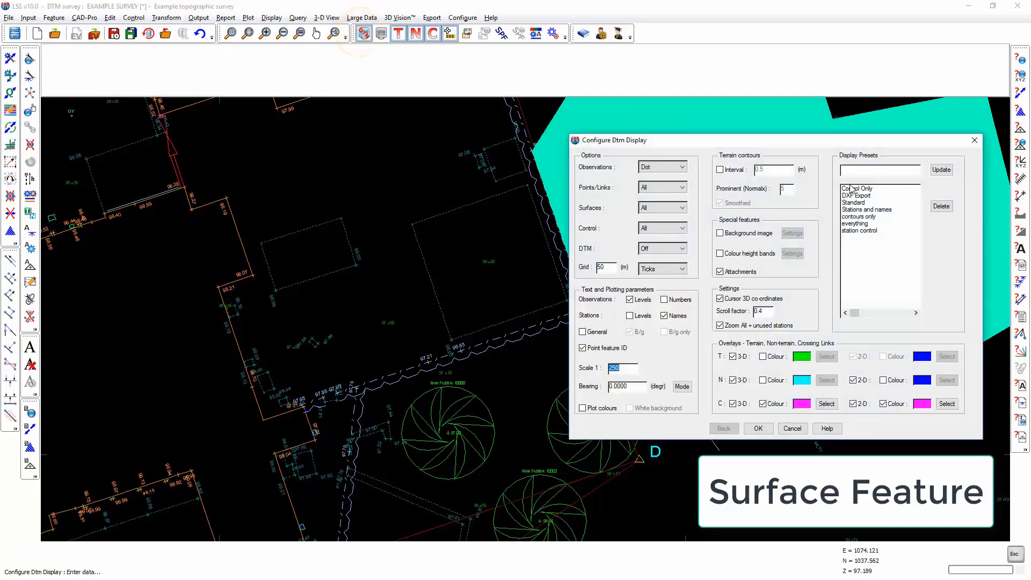
left_click(719, 170)
left_click(757, 427)
left_click_drag(816, 347, 571, 380)
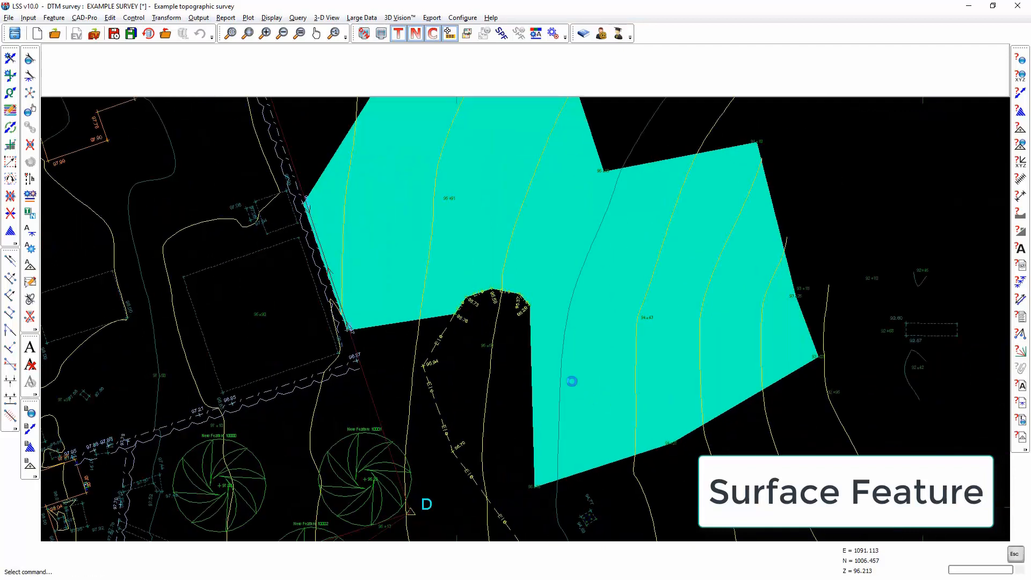
Amend surface feature NEWS to the type Surface not contoured and save the change to the legend.
left_click(535, 33)
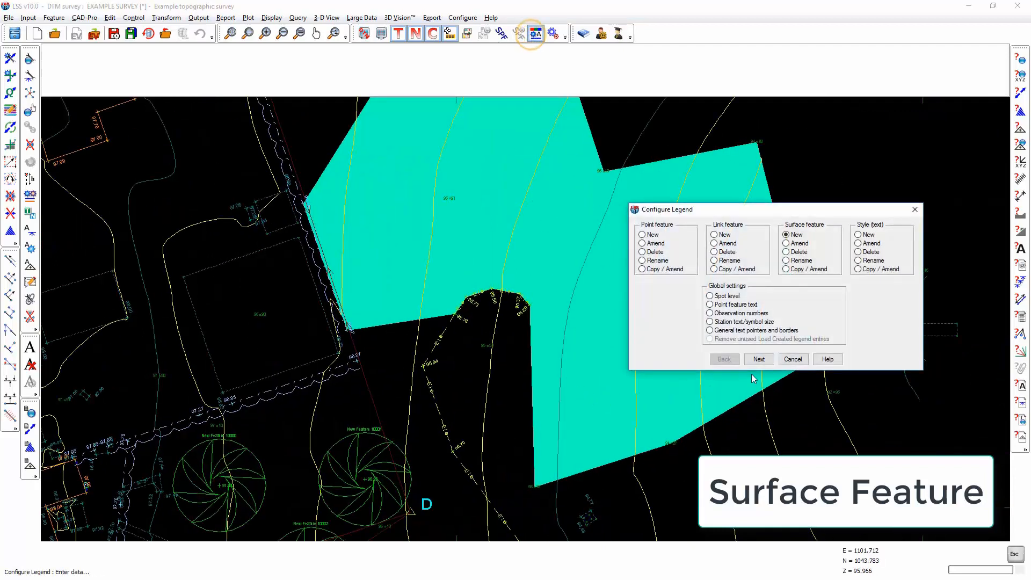
left_click(787, 244)
left_click(758, 359)
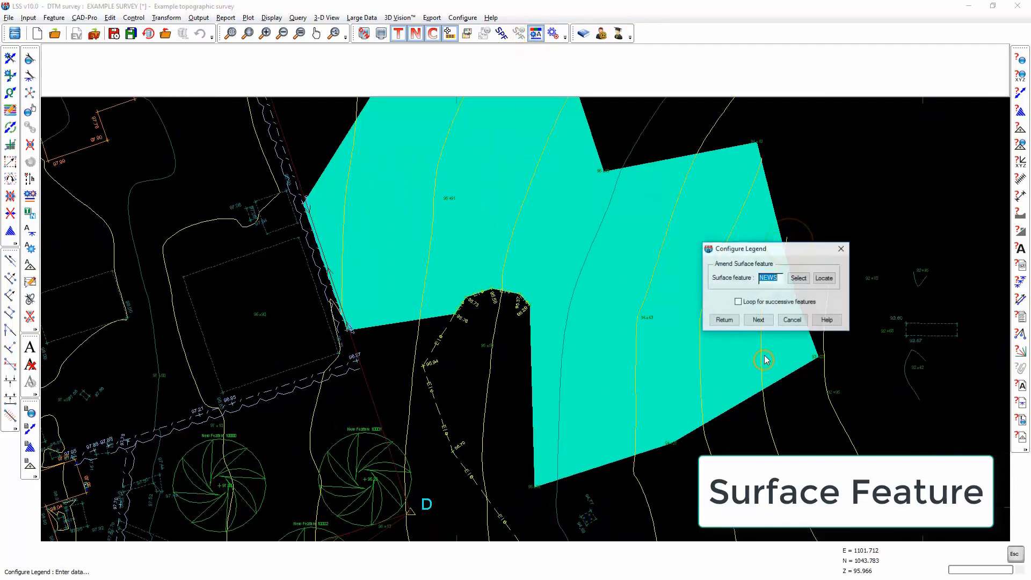
left_click(758, 322)
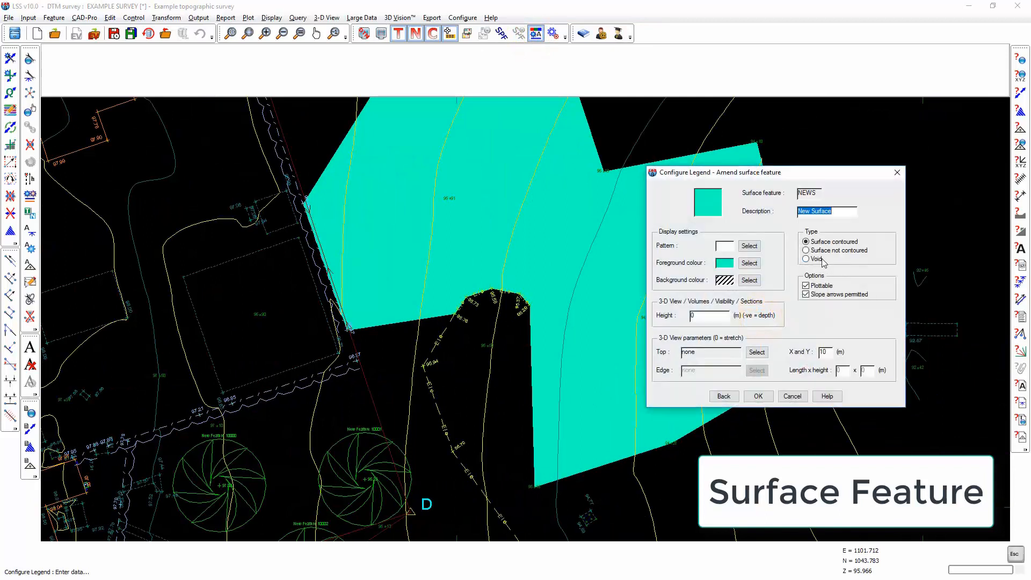
left_click(815, 259)
left_click(758, 396)
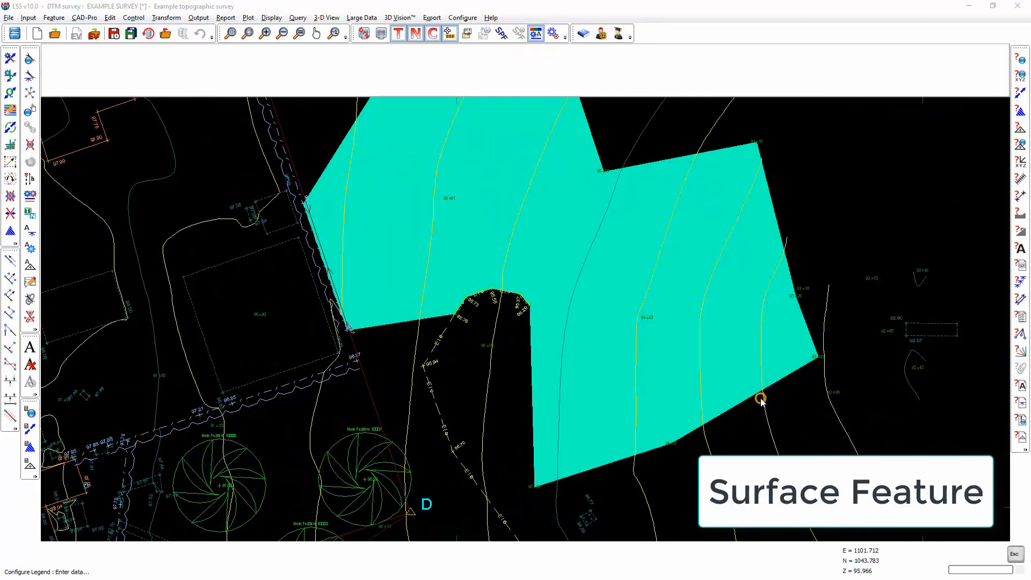
left_click(771, 395)
left_click(794, 322)
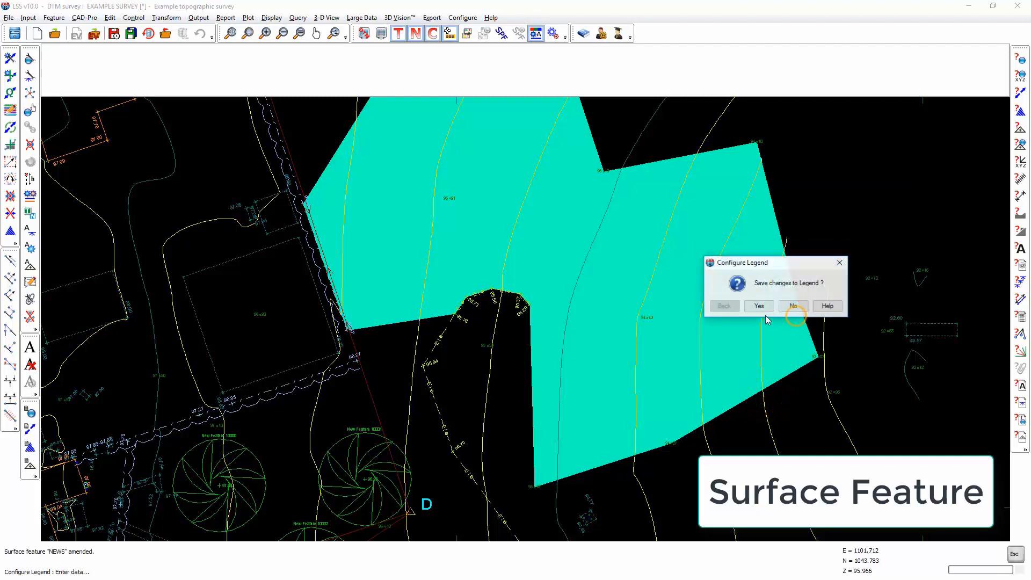
left_click(762, 305)
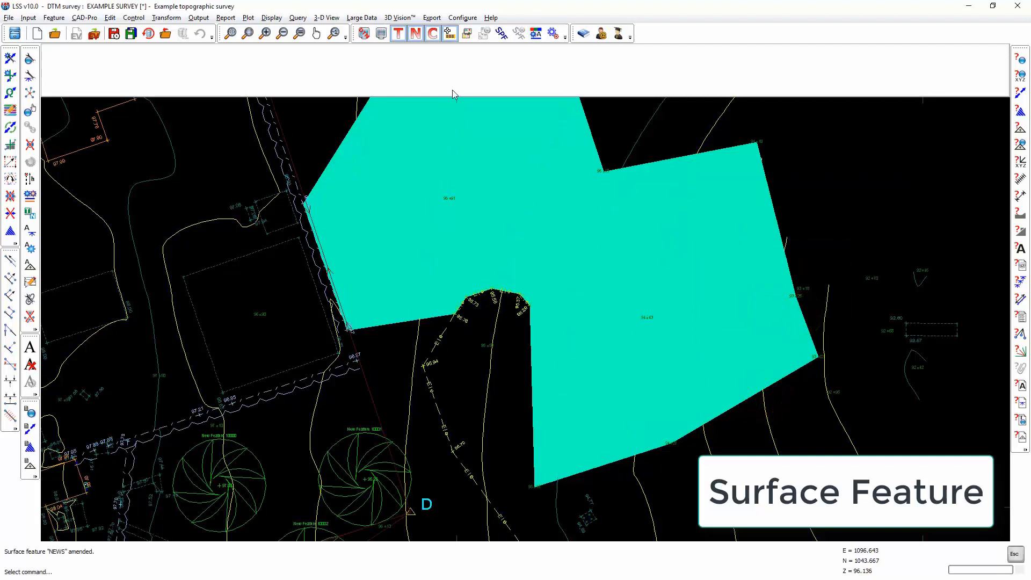
Amend surface feature NEWS again, changing its type to Void, and finish the legend amendment.
left_click(535, 34)
left_click(760, 359)
left_click(765, 318)
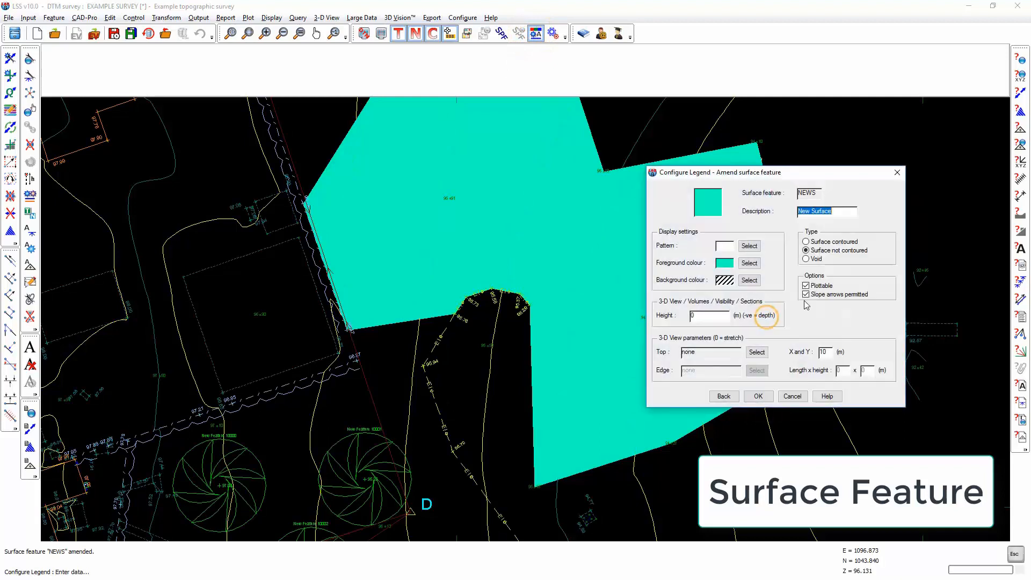
left_click(816, 259)
left_click(758, 395)
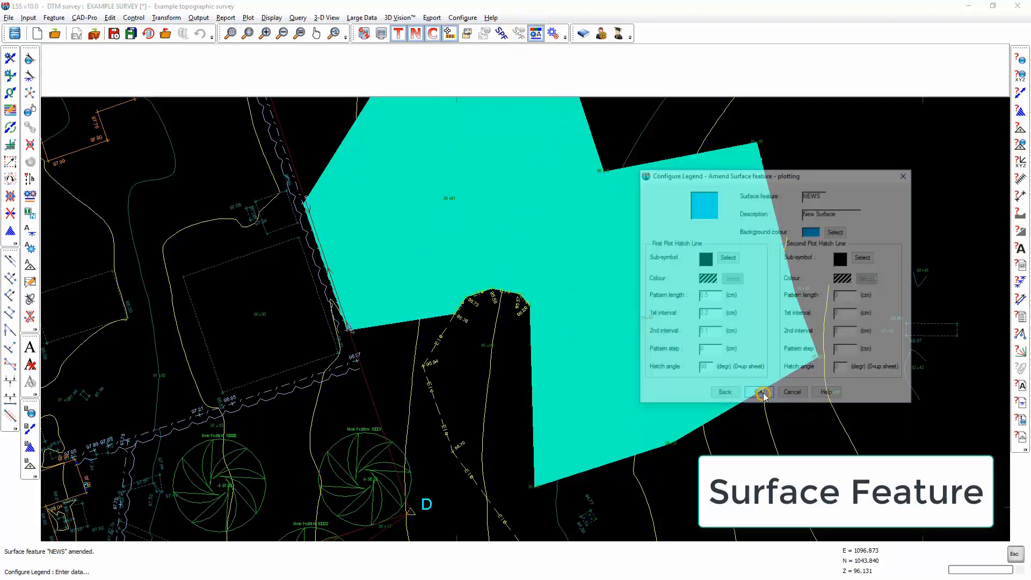
left_click(764, 395)
left_click(789, 352)
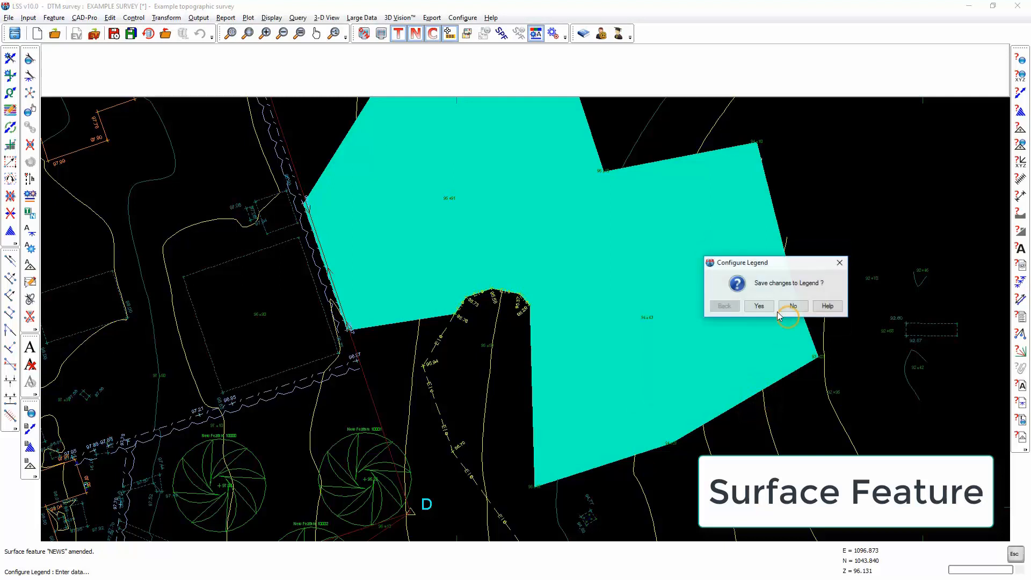
left_click(788, 305)
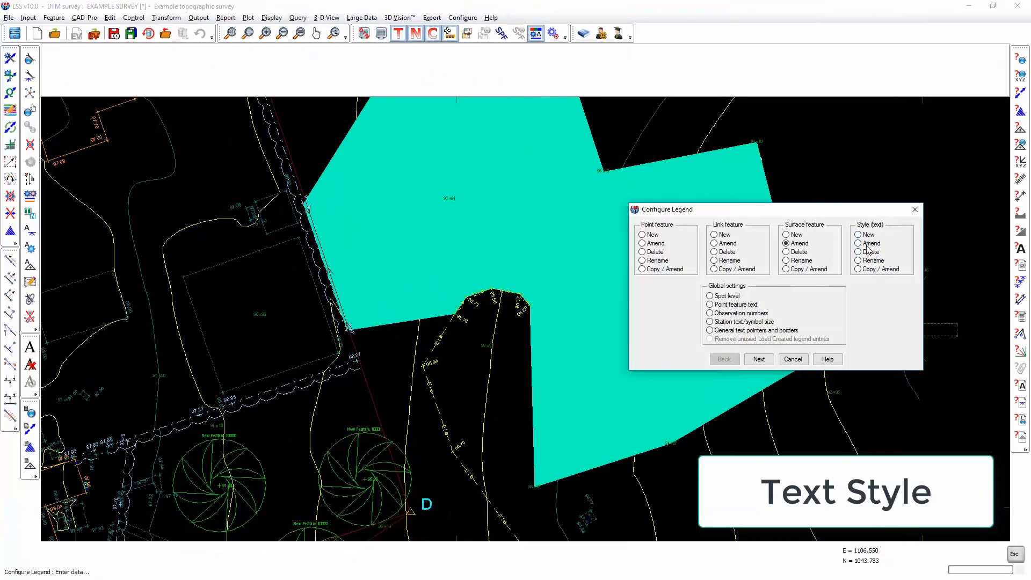
Open text style DFLT - Default Style from the legend for amending.
left_click(866, 245)
left_click(758, 359)
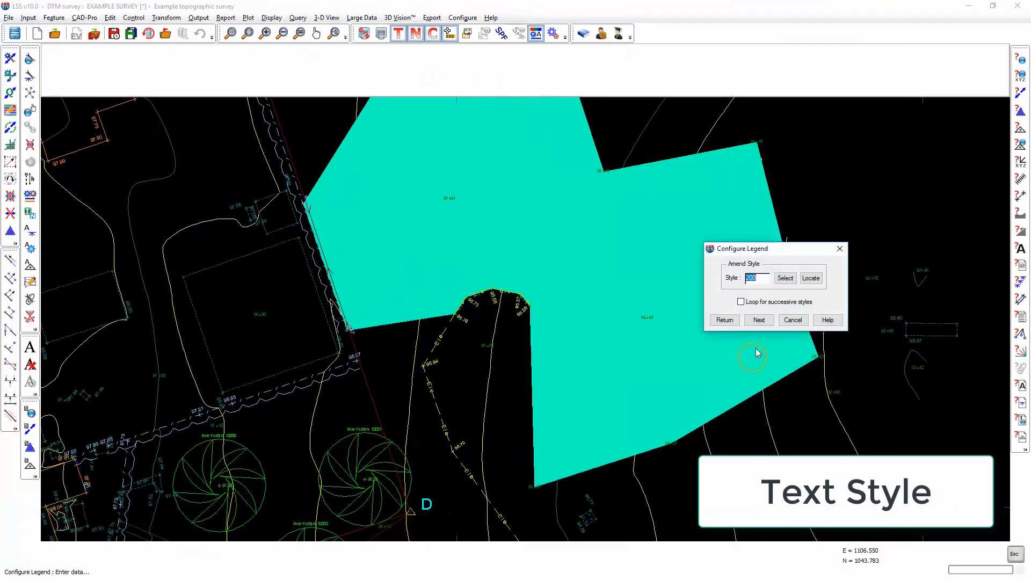
left_click(784, 278)
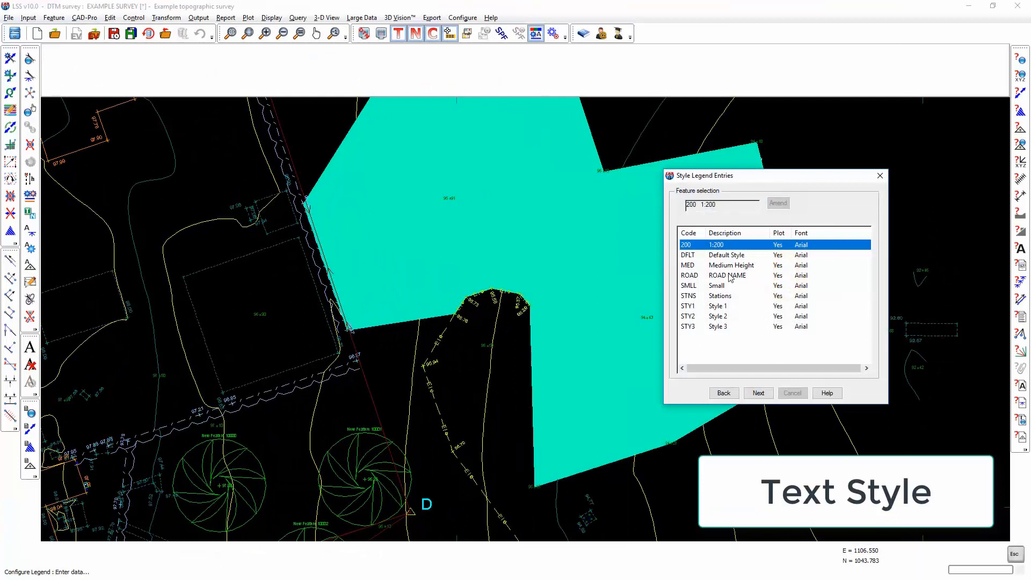
left_click(715, 256)
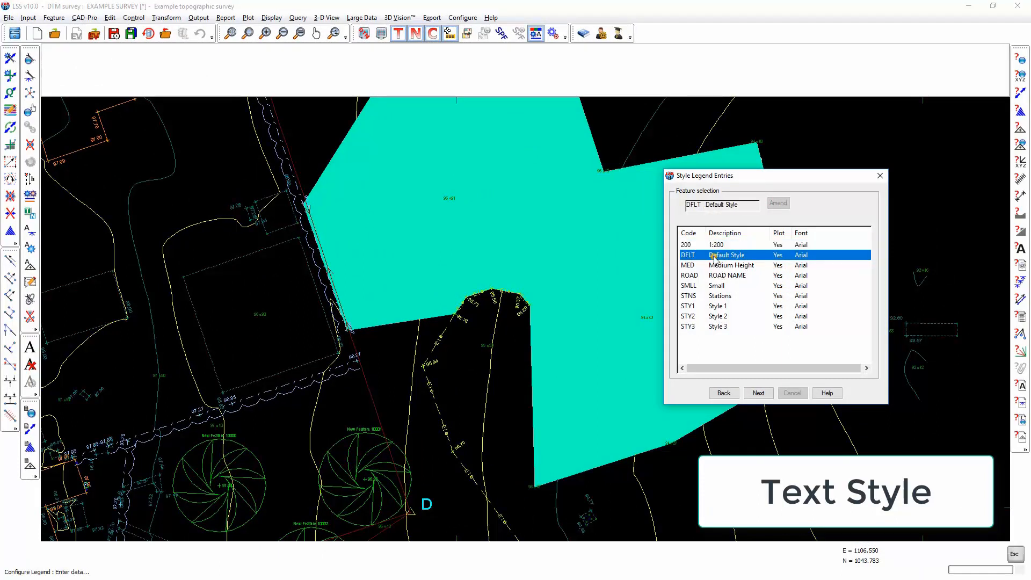
left_click(758, 394)
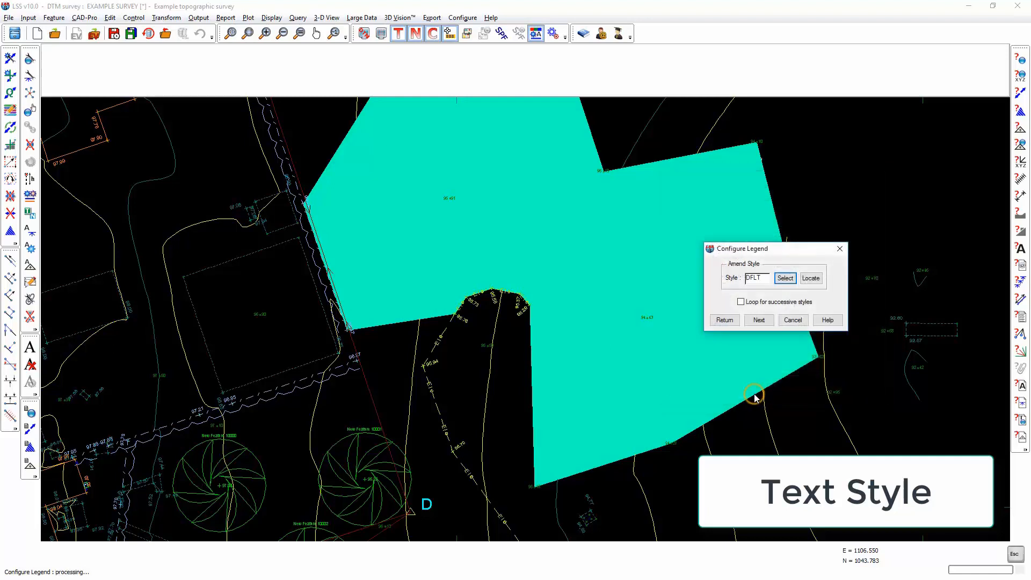
left_click(759, 320)
key("Tab")
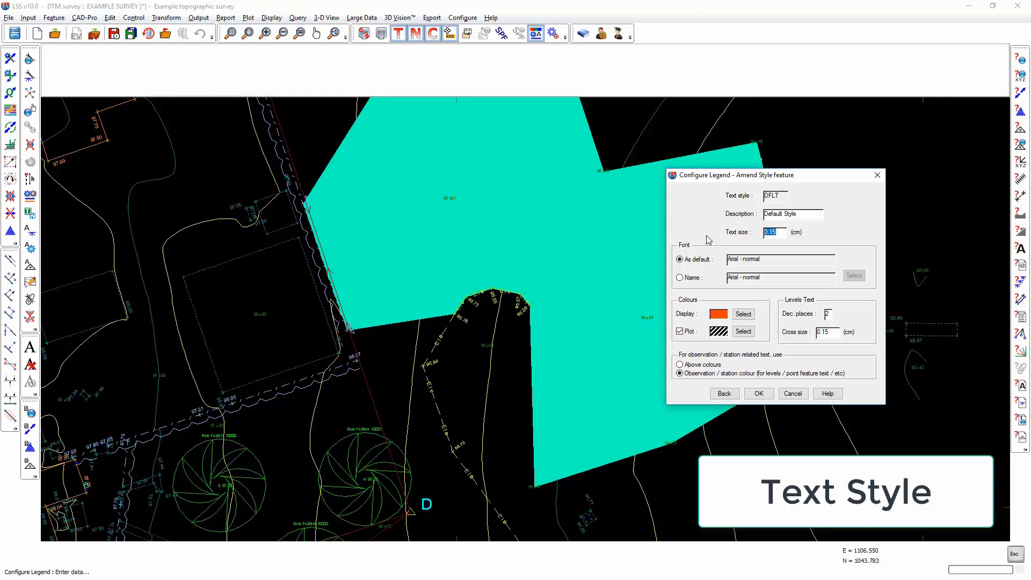
Give text style DFLT the named font Microsoft Himalaya in place of the default font.
left_click(692, 278)
left_click(854, 276)
left_click_drag(762, 262, 763, 289)
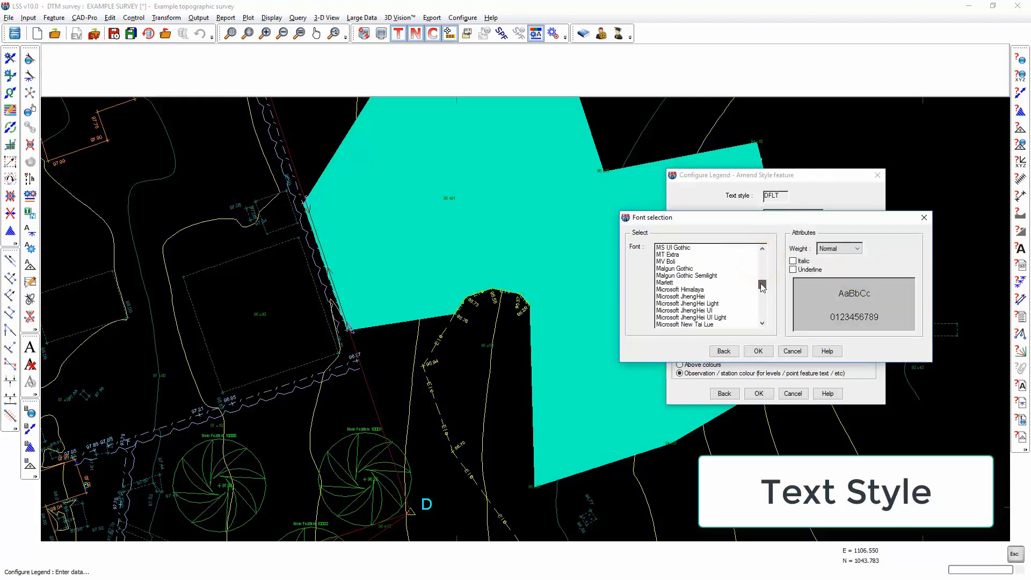
left_click(693, 290)
left_click(767, 353)
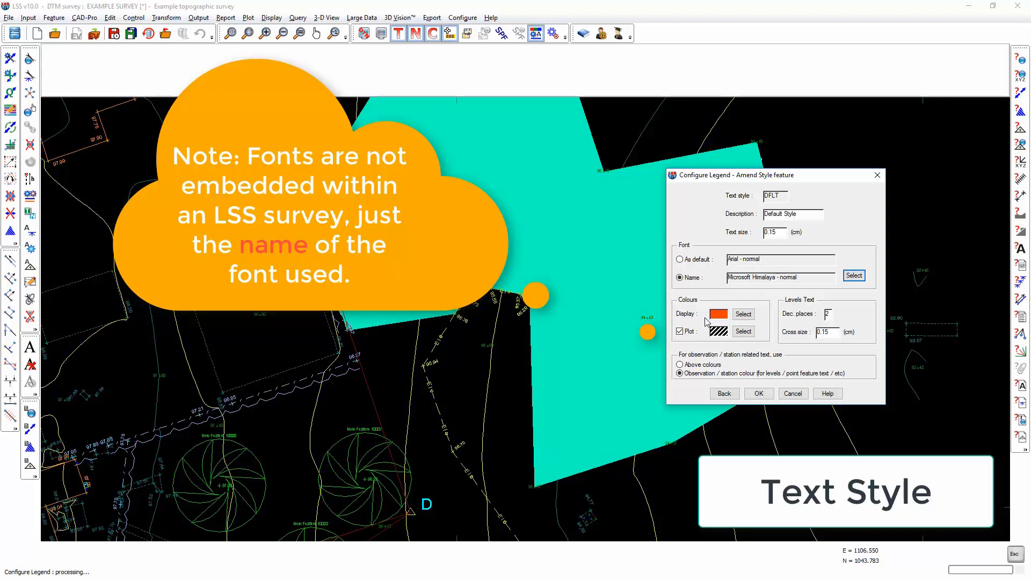
Set the display colour of text style DFLT to a pale yellow-green from the full colour palette.
left_click(743, 314)
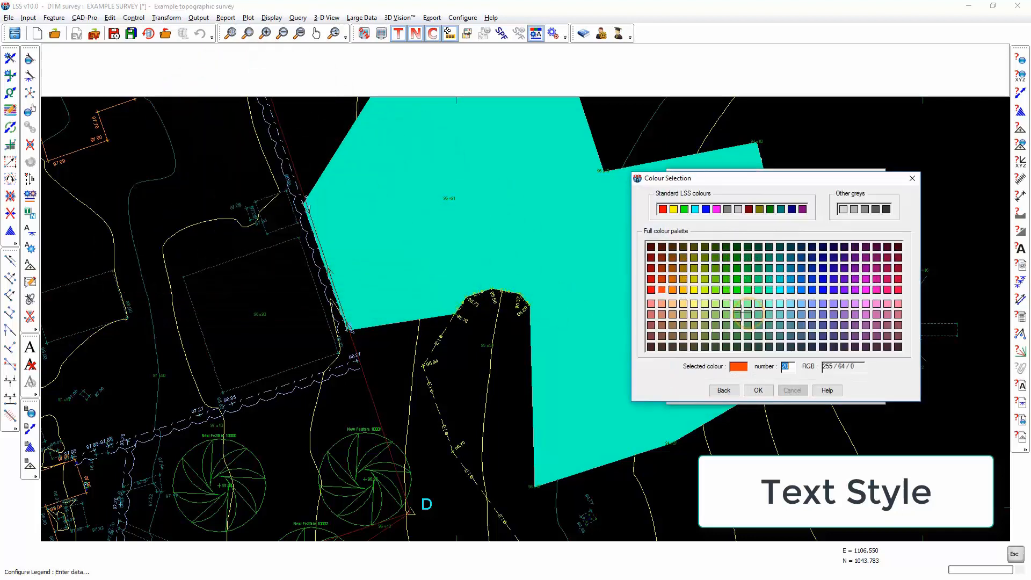
left_click(706, 304)
left_click(758, 390)
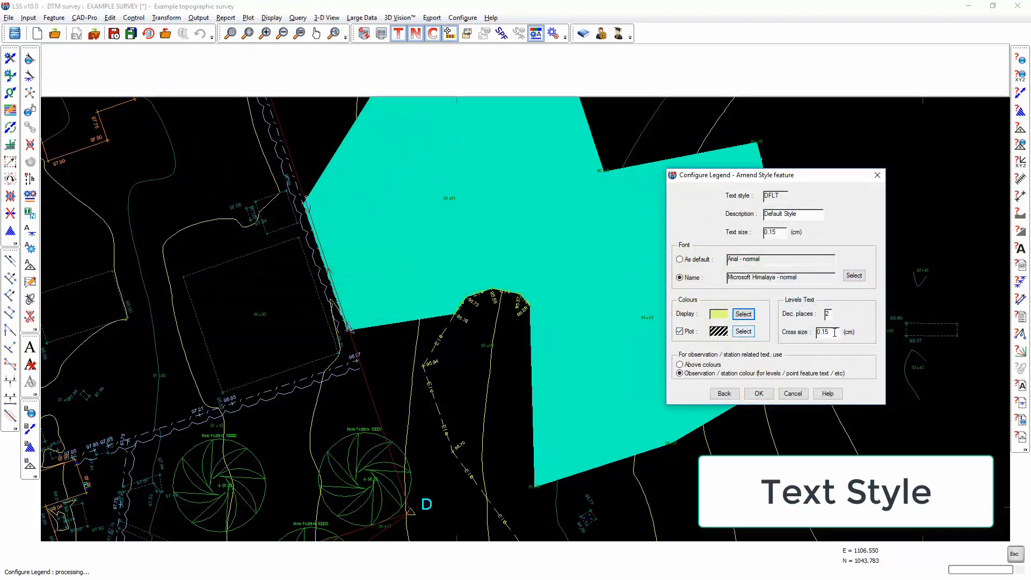
Set the levels text of style DFLT to 3 decimal places, save the legend changes and inspect the labels near the trees.
double_click(830, 314)
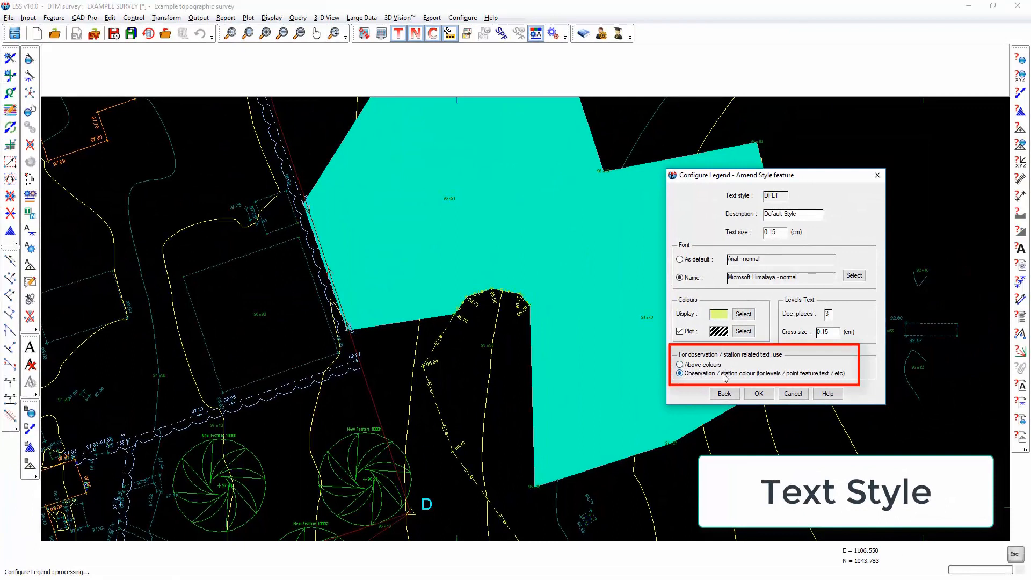
left_click(758, 394)
left_click(791, 326)
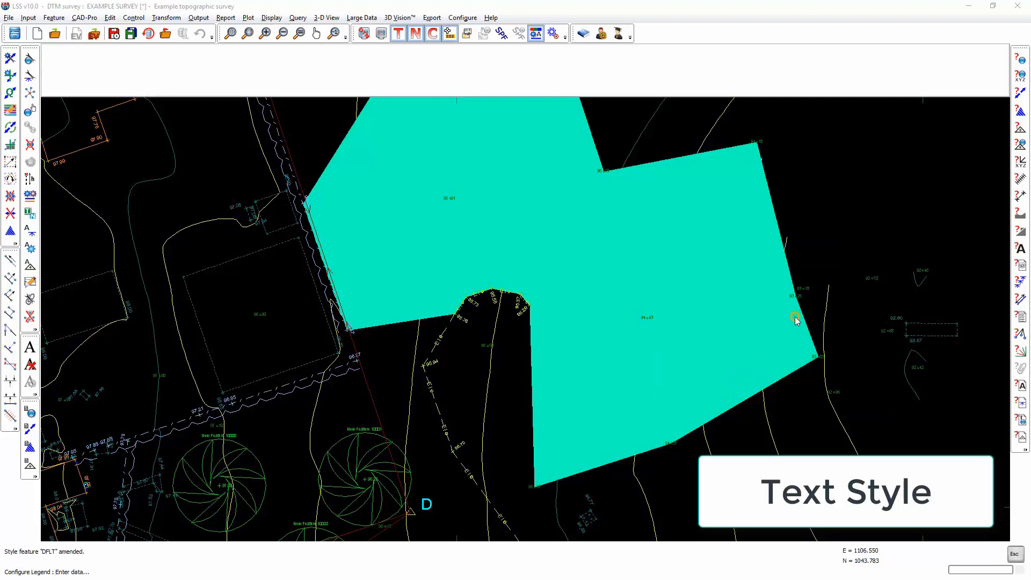
left_click(765, 307)
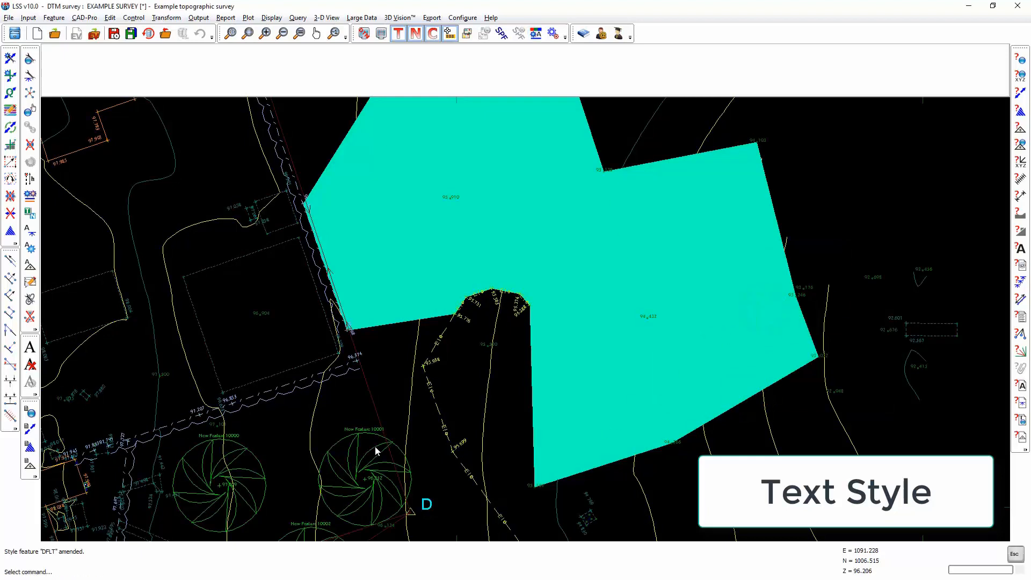
scroll(291, 434, "up", 2)
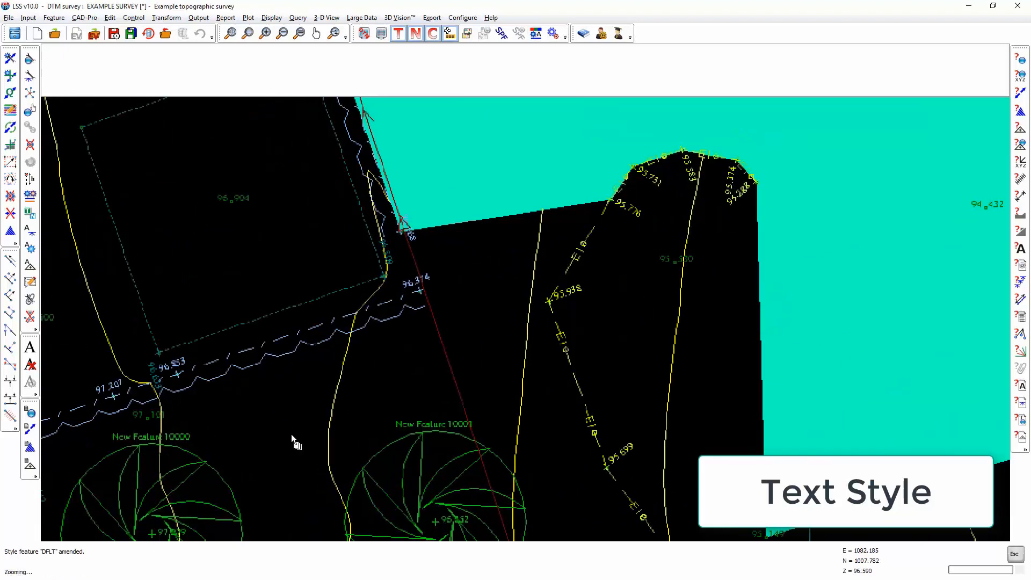
scroll(408, 406, "up", 2)
scroll(375, 408, "up", 1)
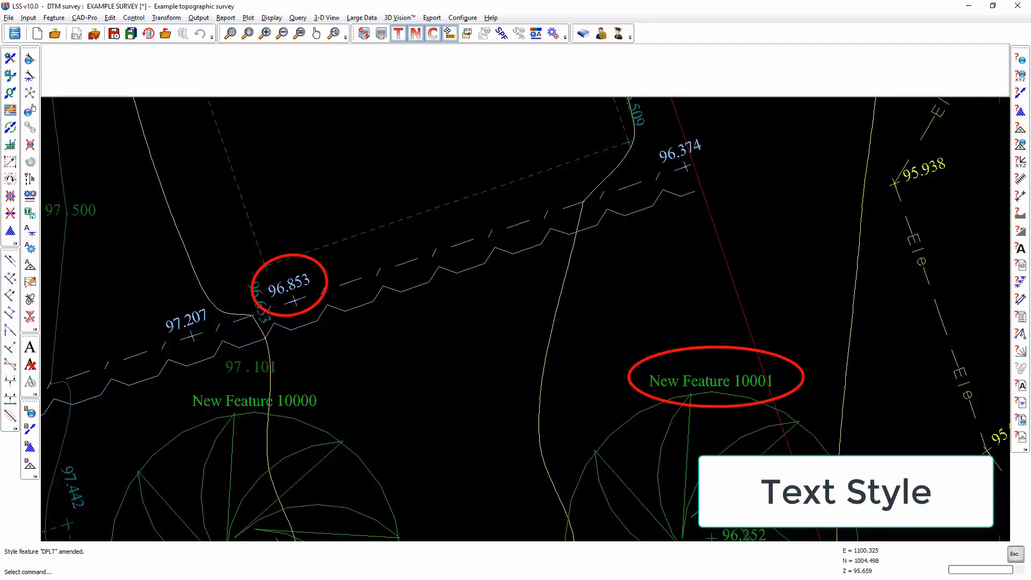
Review the legend's global Spot level settings for text style, display options and default text position.
left_click(536, 35)
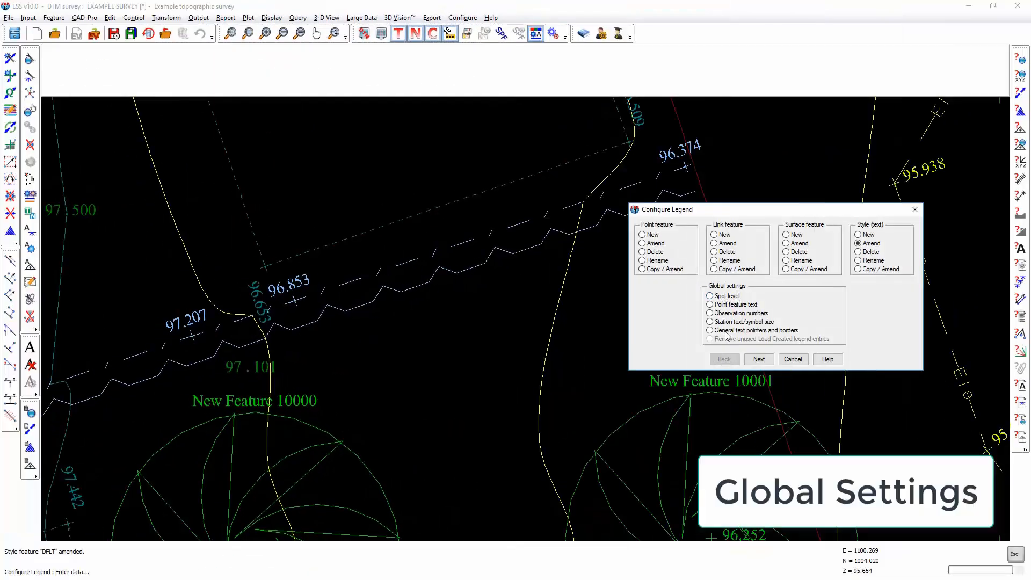
left_click(725, 298)
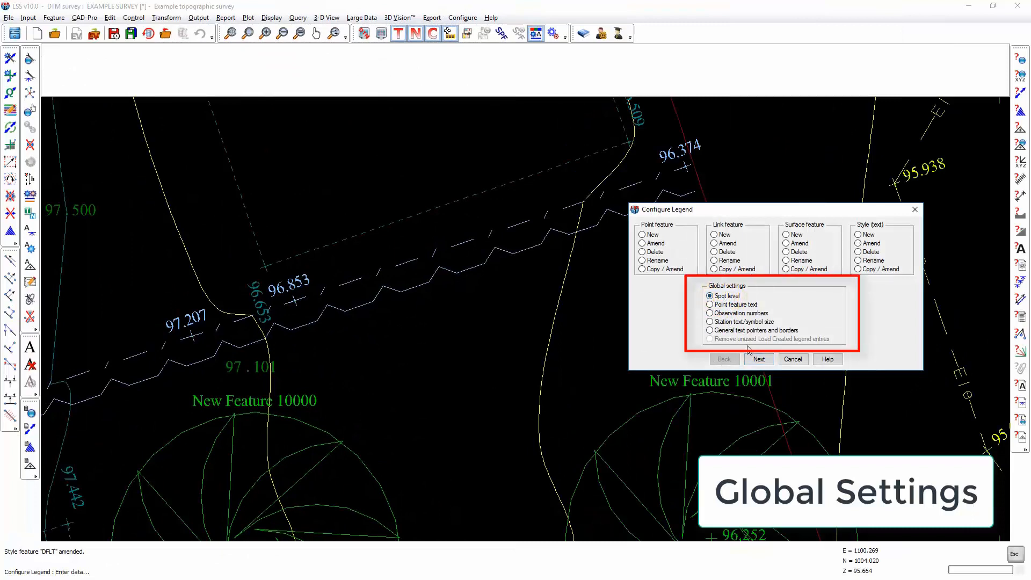
left_click(758, 360)
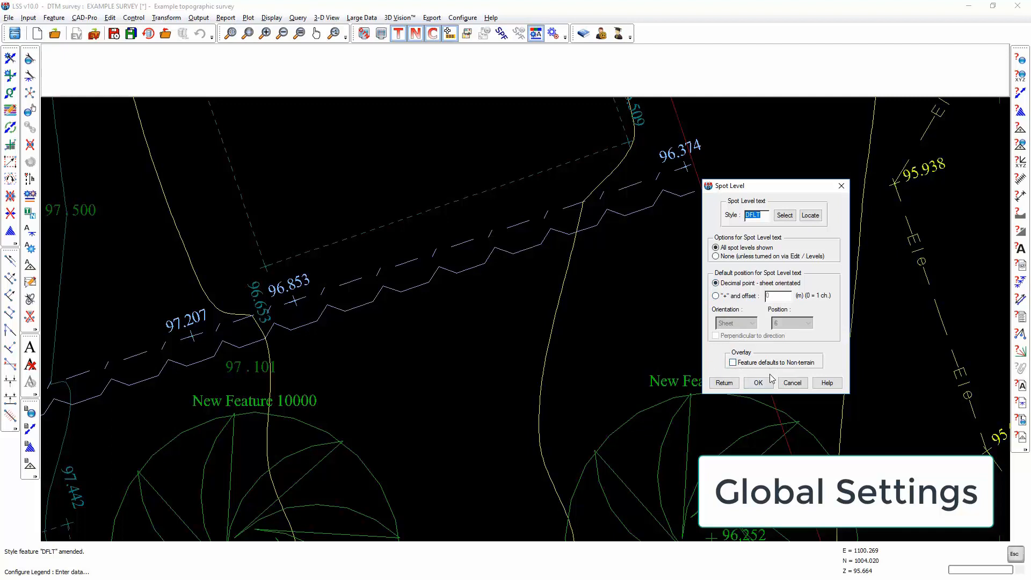
left_click(724, 384)
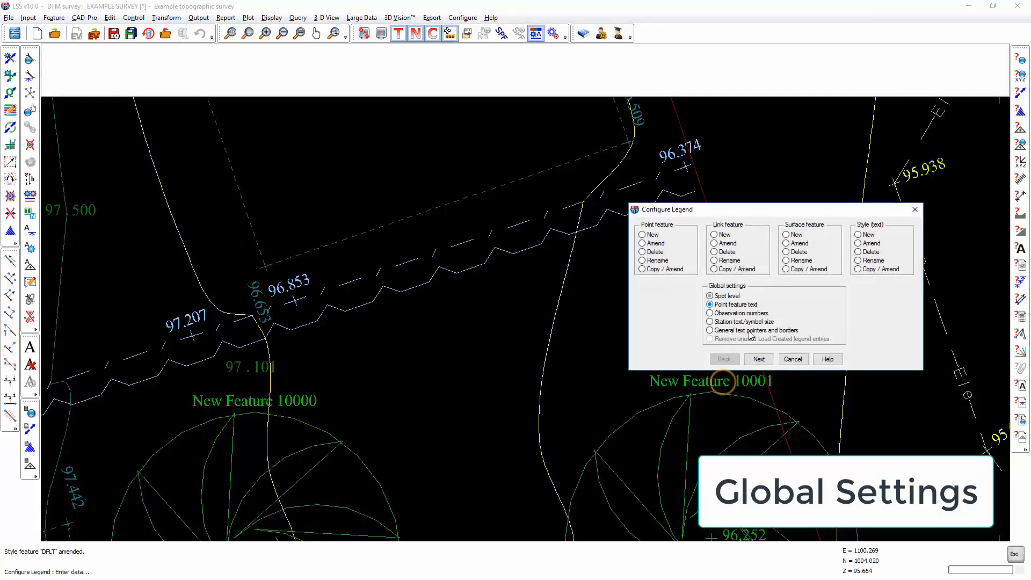
Set the global point feature text style to MED - Medium Height and save the change to the legend.
left_click(759, 360)
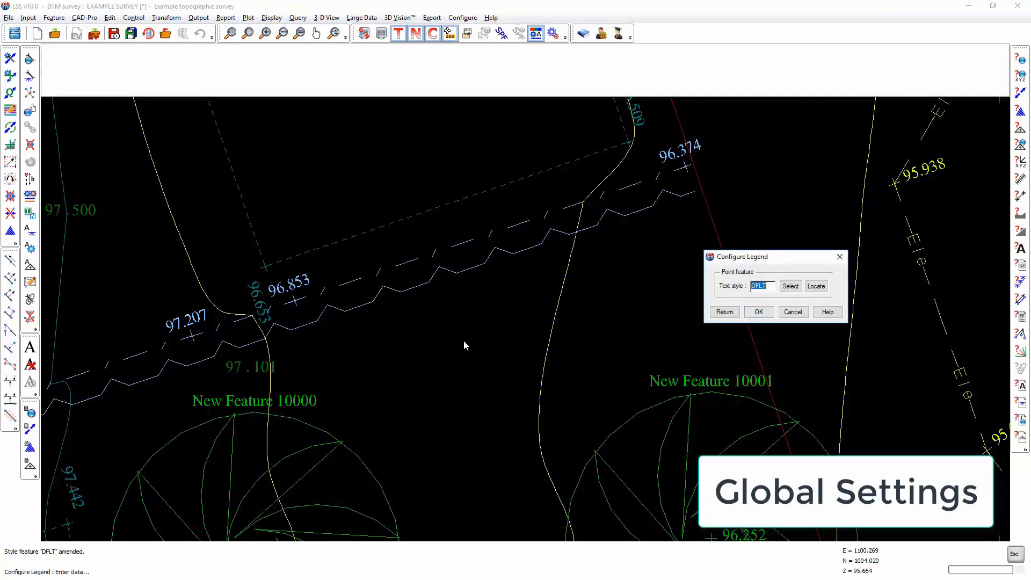
left_click(791, 286)
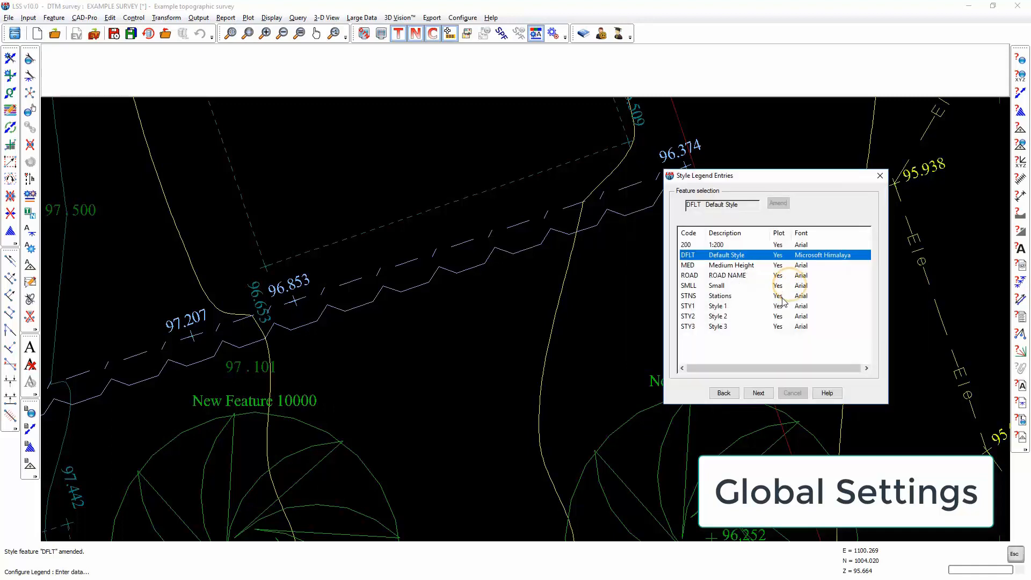
left_click(722, 265)
left_click(758, 392)
left_click(759, 308)
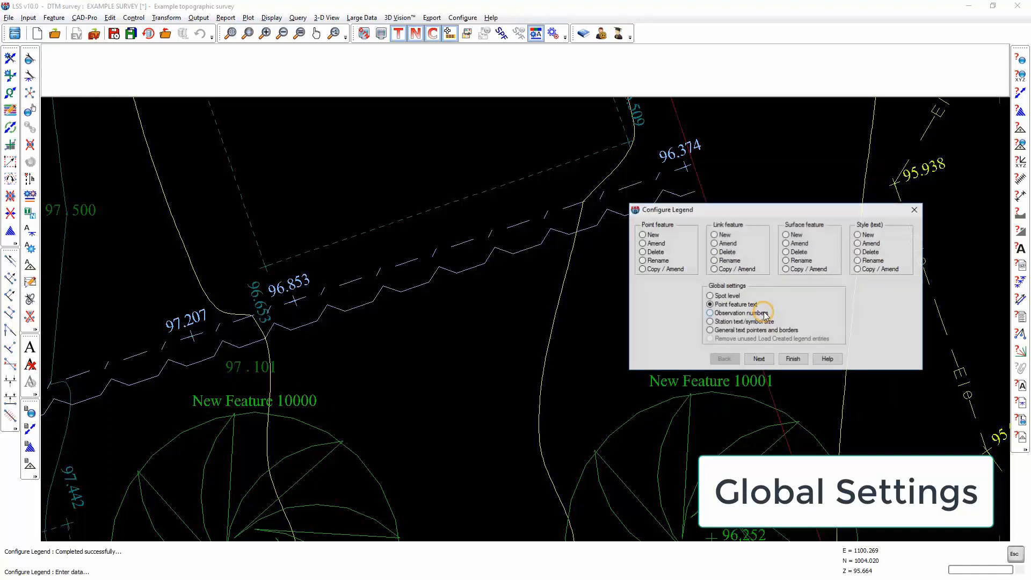
left_click(787, 354)
left_click(759, 305)
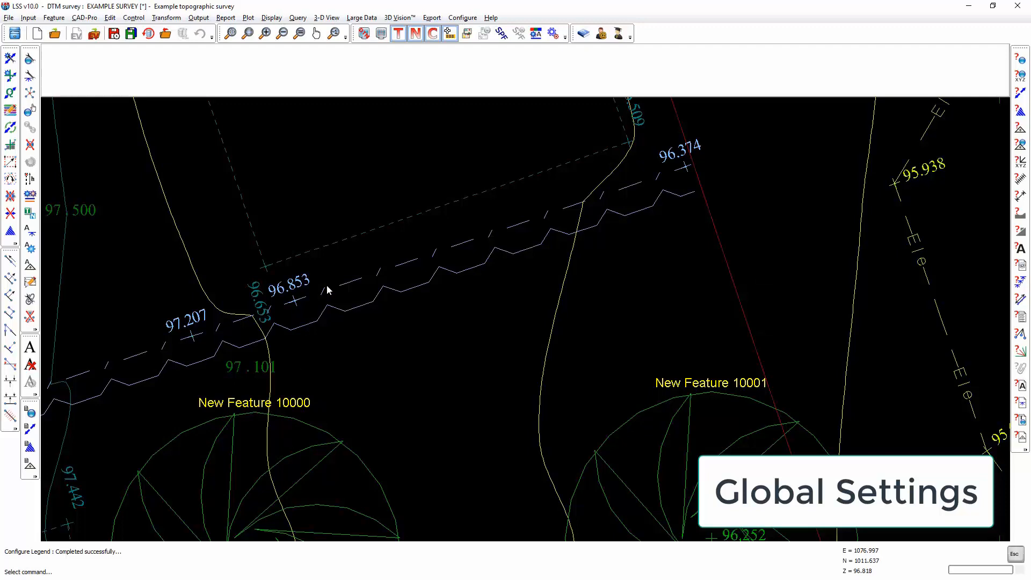
Set the legend's global observation numbers to use their own text style, ROAD - ROAD NAME.
left_click(536, 33)
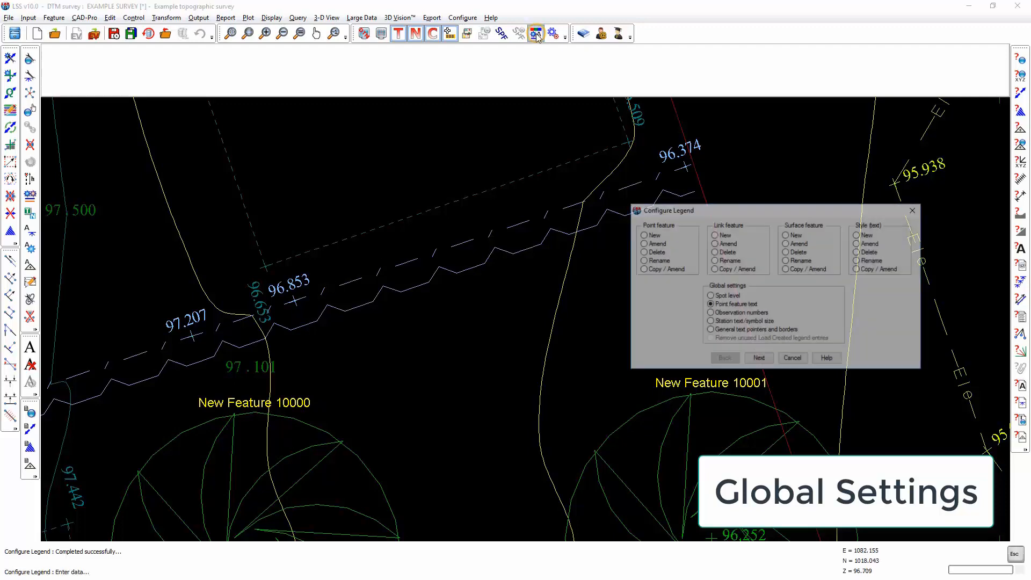
left_click(719, 314)
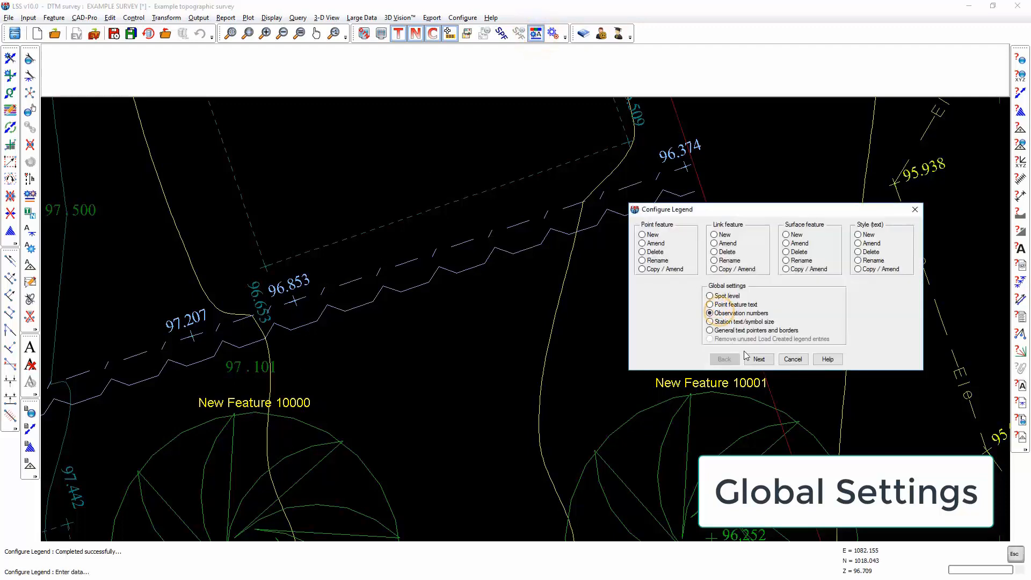
left_click(758, 359)
left_click(730, 291)
left_click(790, 290)
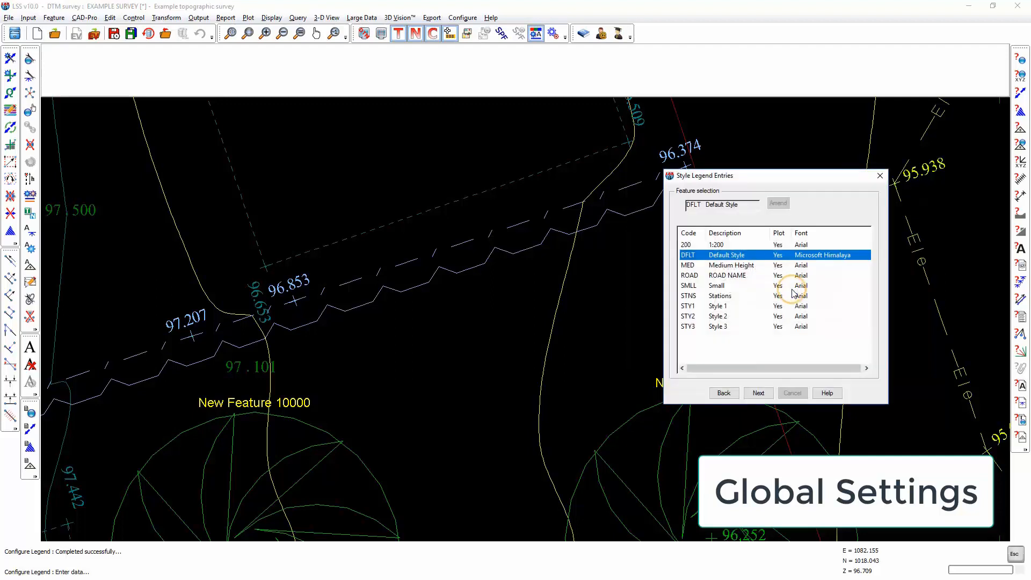
left_click(717, 276)
left_click(760, 392)
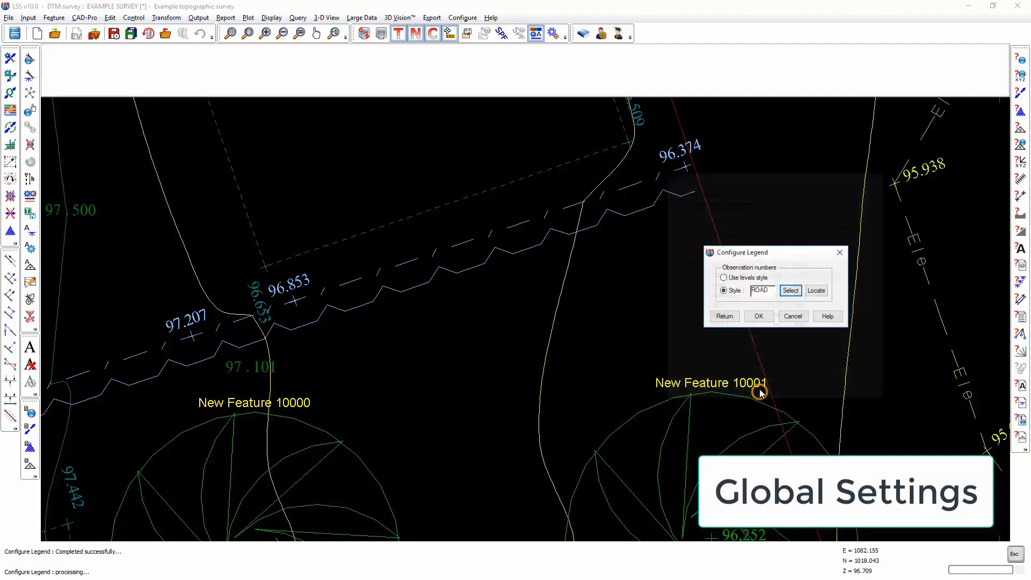
left_click(764, 315)
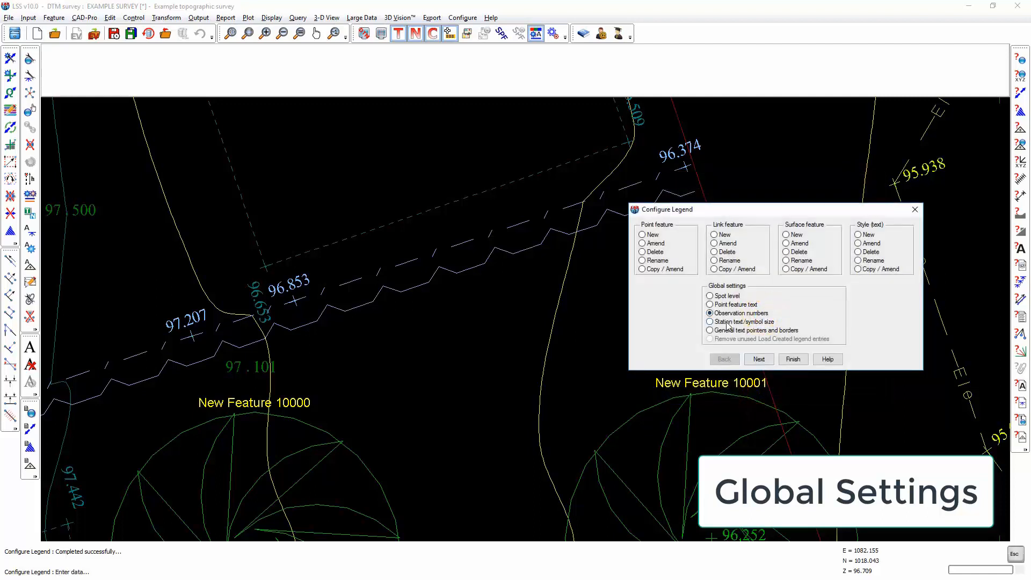
Review the legend's global station settings for name and level text styles and symbol size.
left_click(726, 322)
left_click(757, 359)
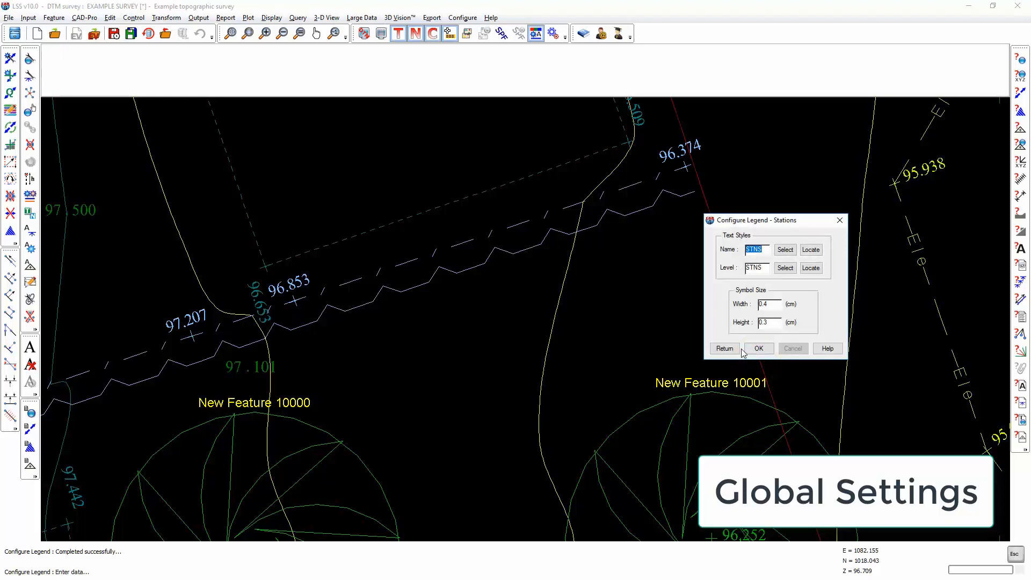
left_click(757, 350)
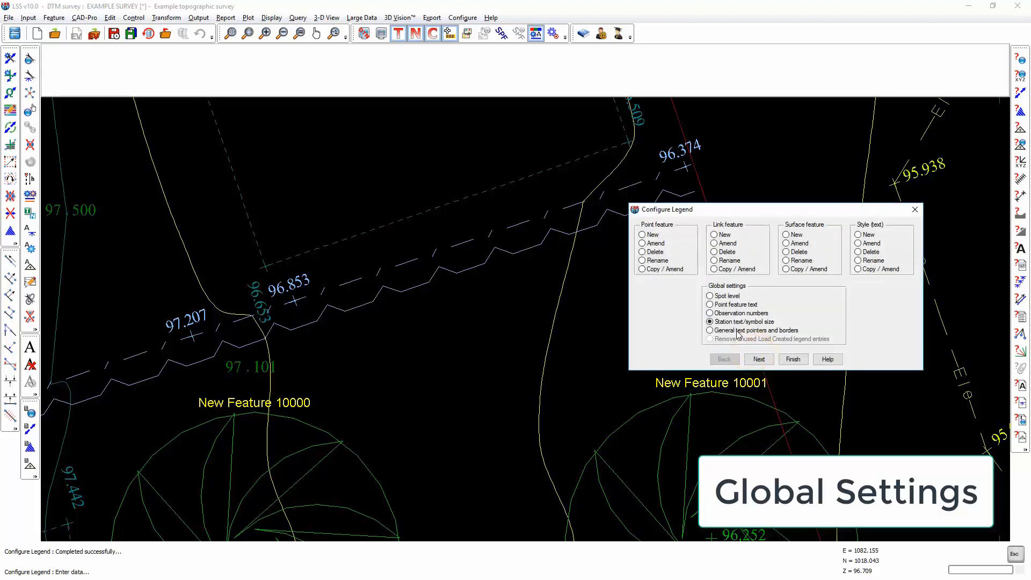
Review the global arrow, symbol and plotting line width settings for general text pointers and borders.
left_click(735, 331)
left_click(758, 359)
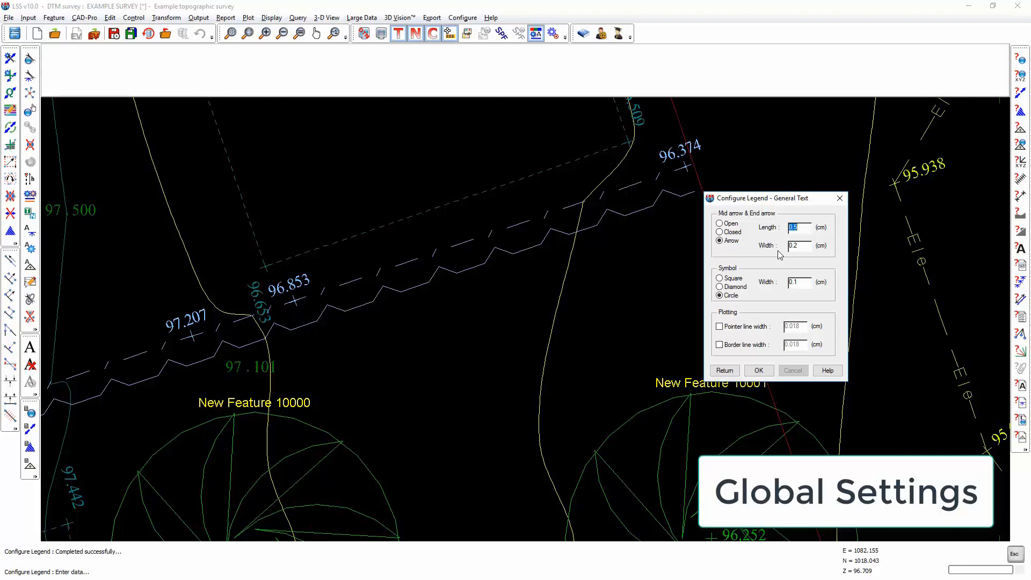
left_click(759, 371)
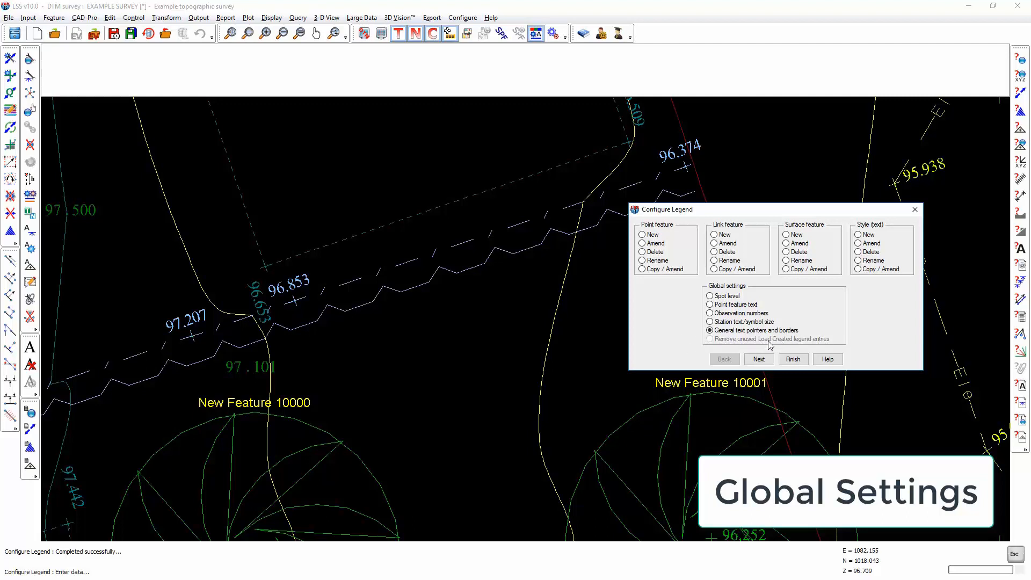
Finish the legend configuration, saving its changes, and save the survey with the existing revision history text.
left_click(793, 359)
left_click(770, 306)
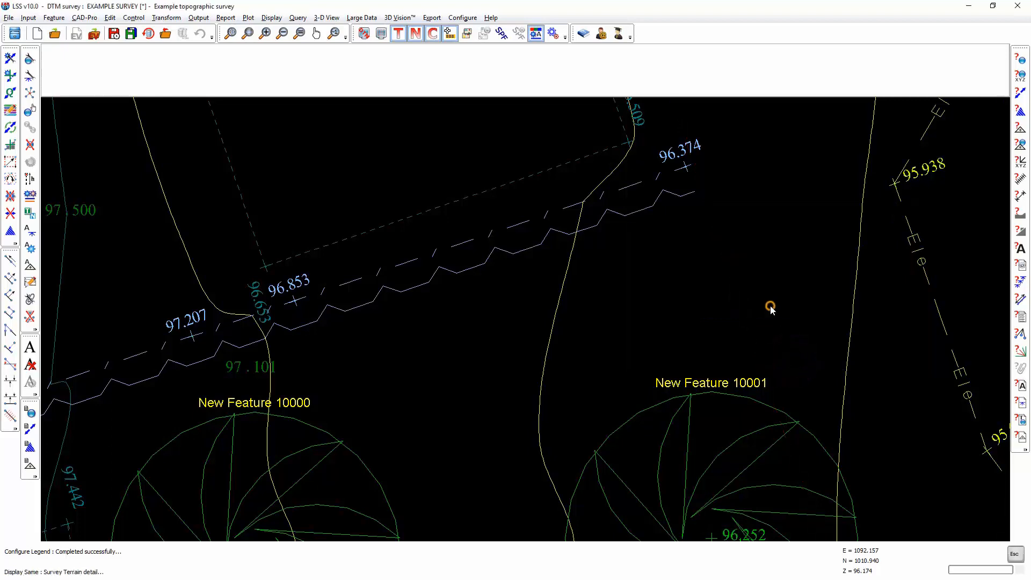
left_click(113, 34)
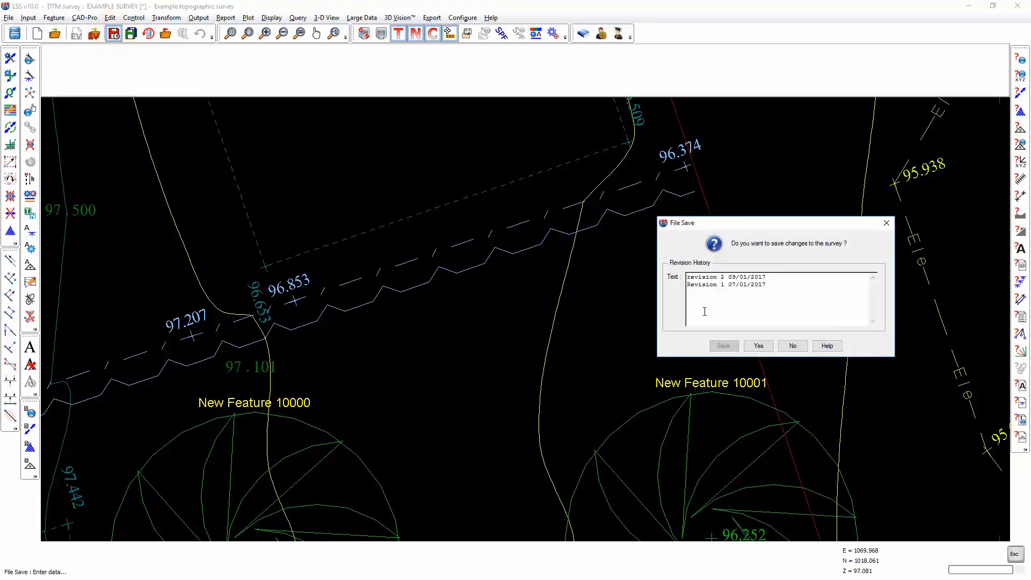
left_click(758, 346)
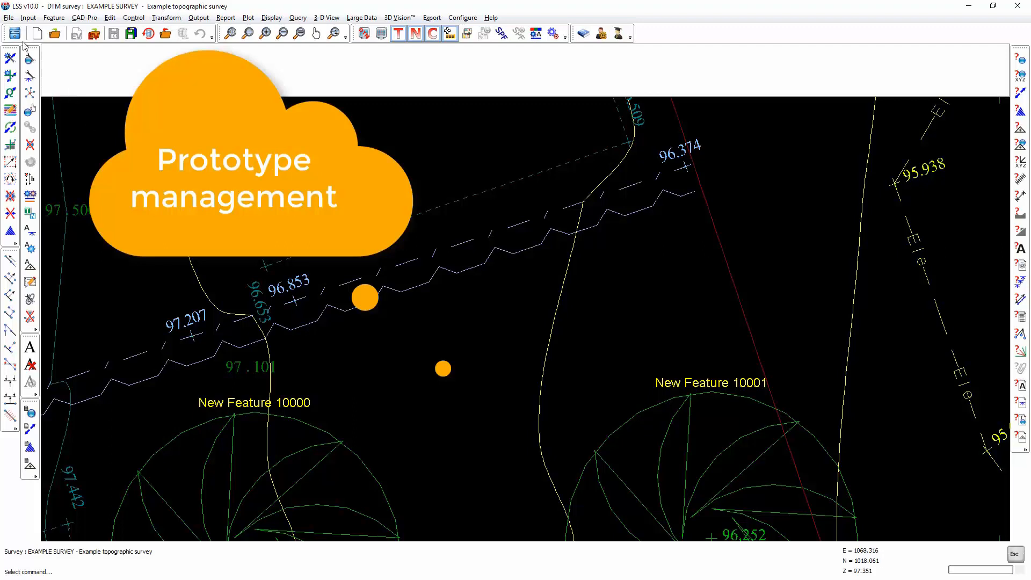
Check which prototype survey a new DTM survey copies from, and leave without creating a survey.
left_click(37, 34)
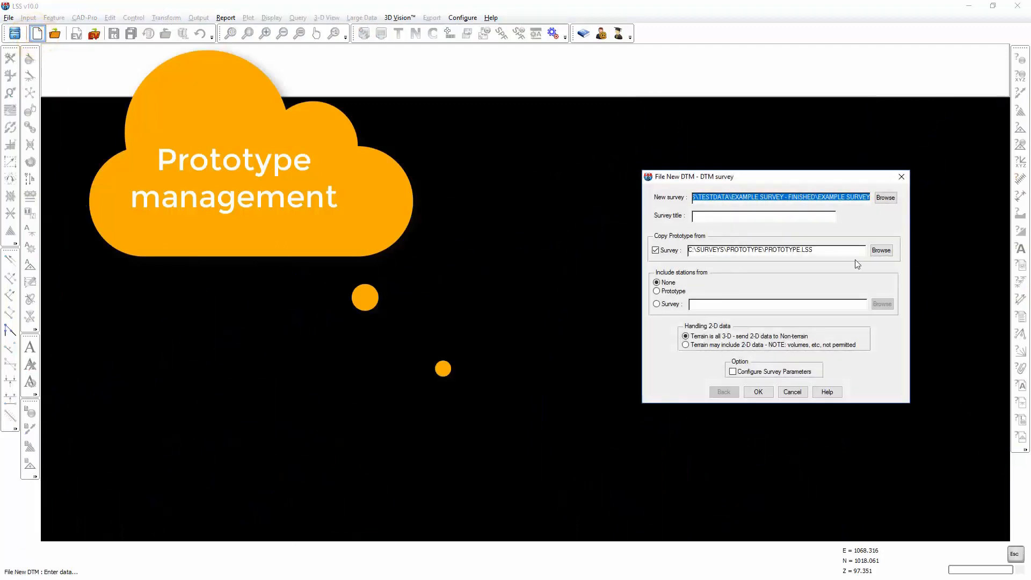
double_click(820, 246)
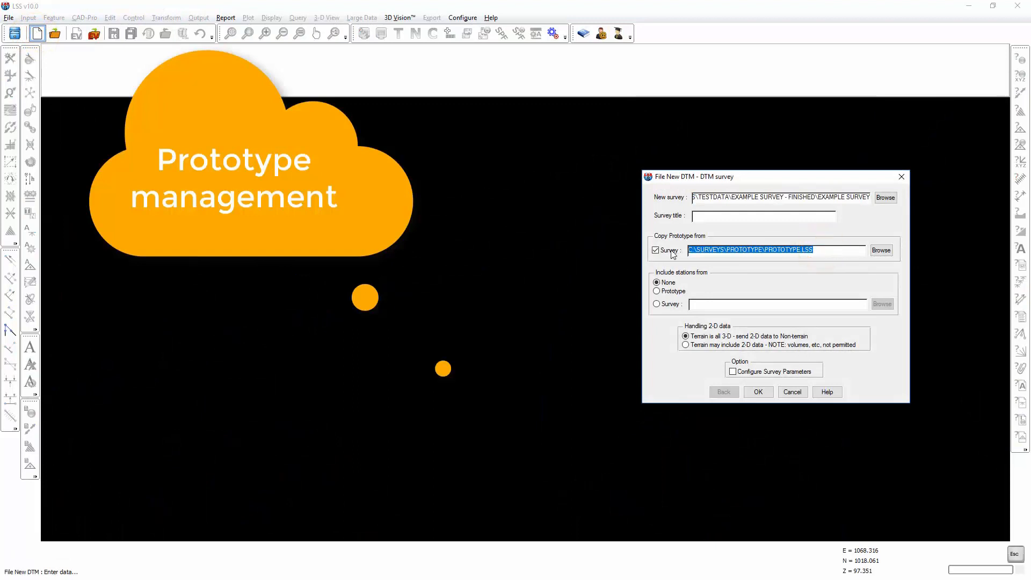
left_click(793, 392)
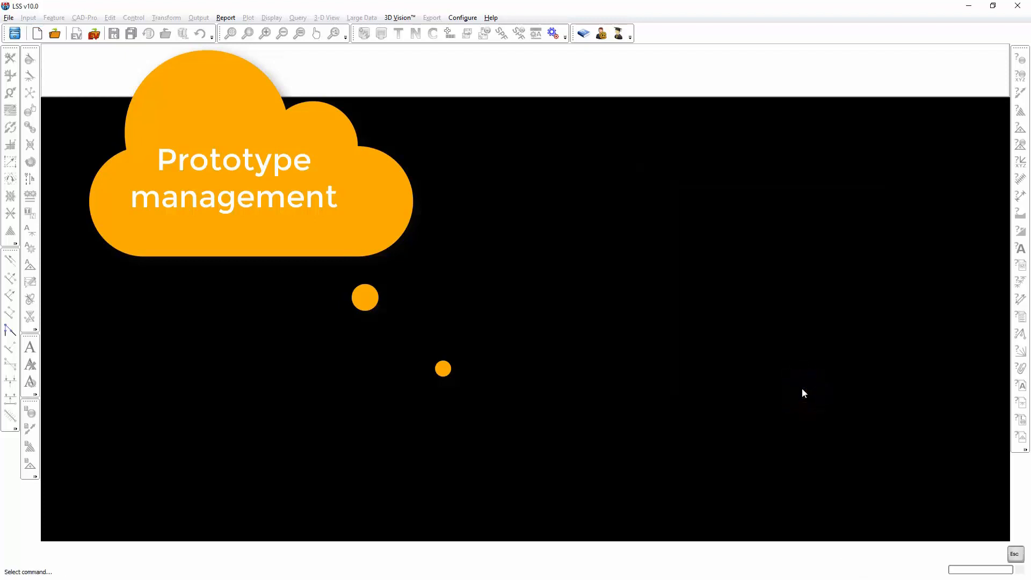